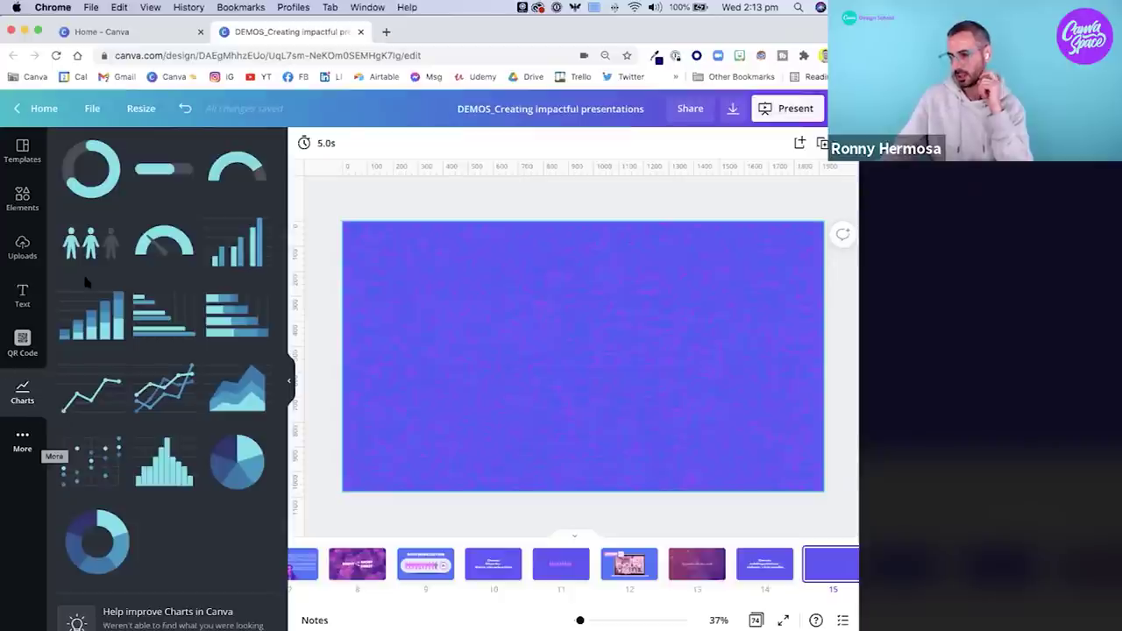
Search the elements library for "boxer".
left_click(27, 199)
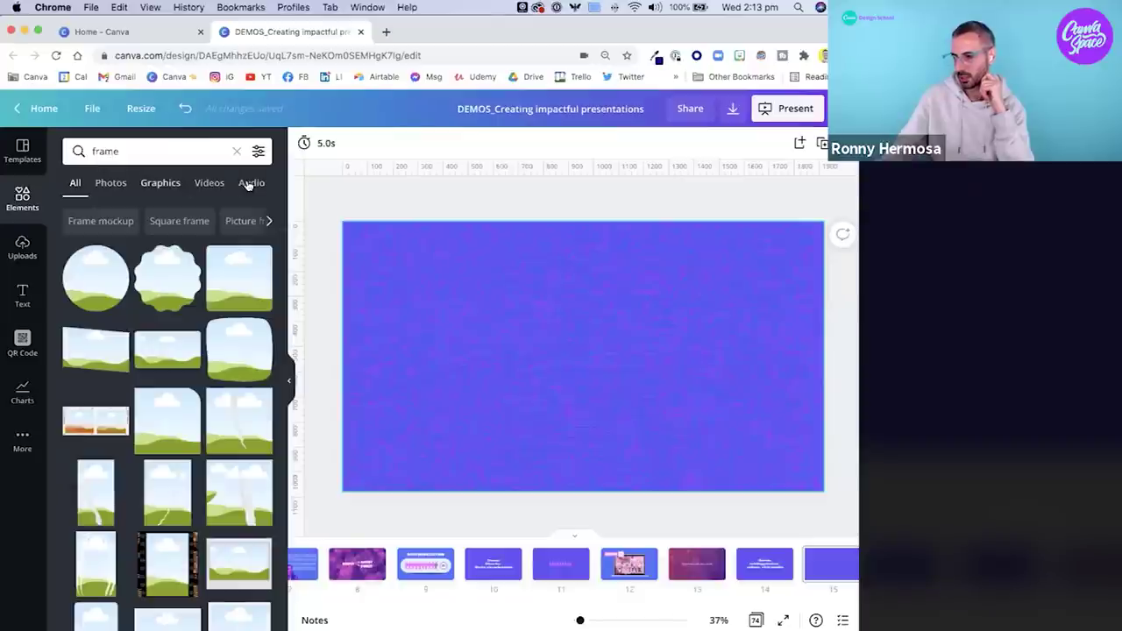
left_click(111, 183)
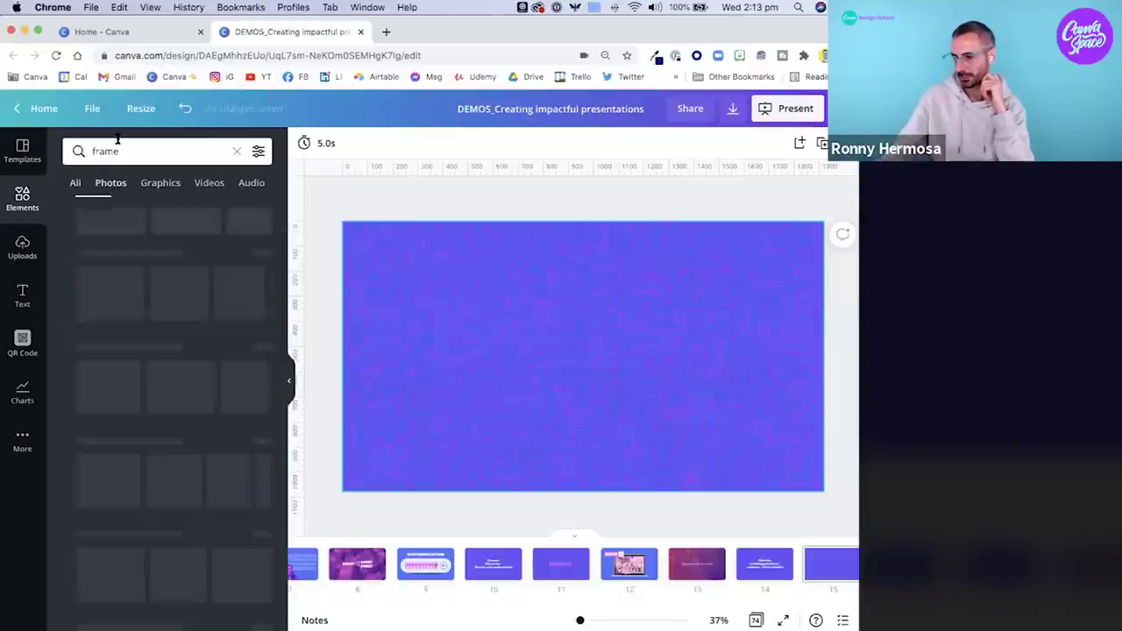
left_click(107, 150)
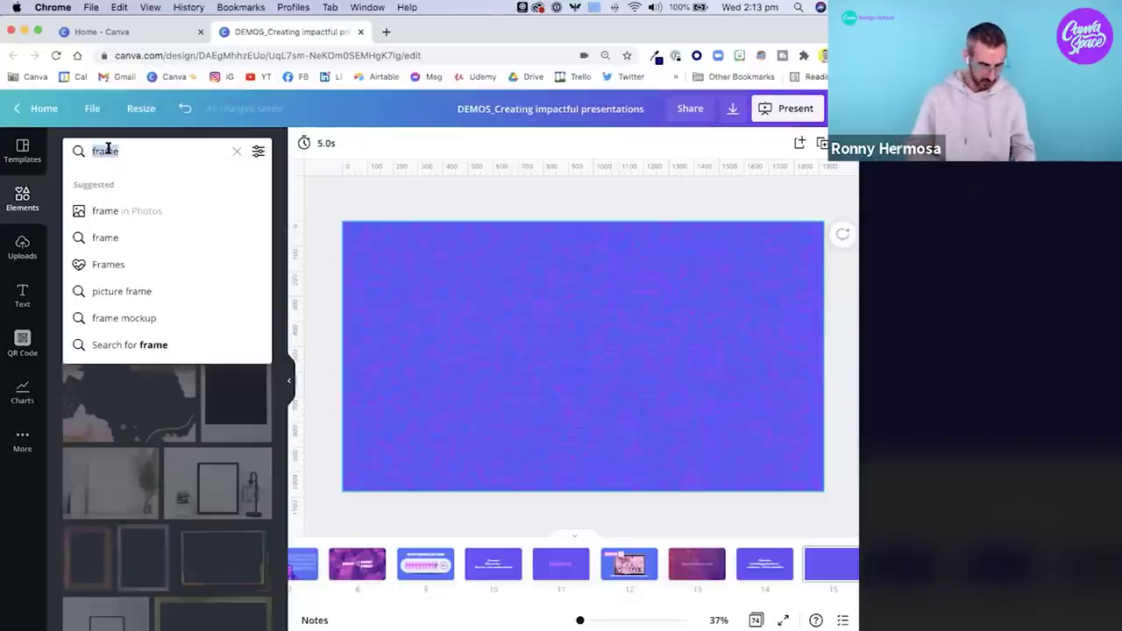
type("boxer")
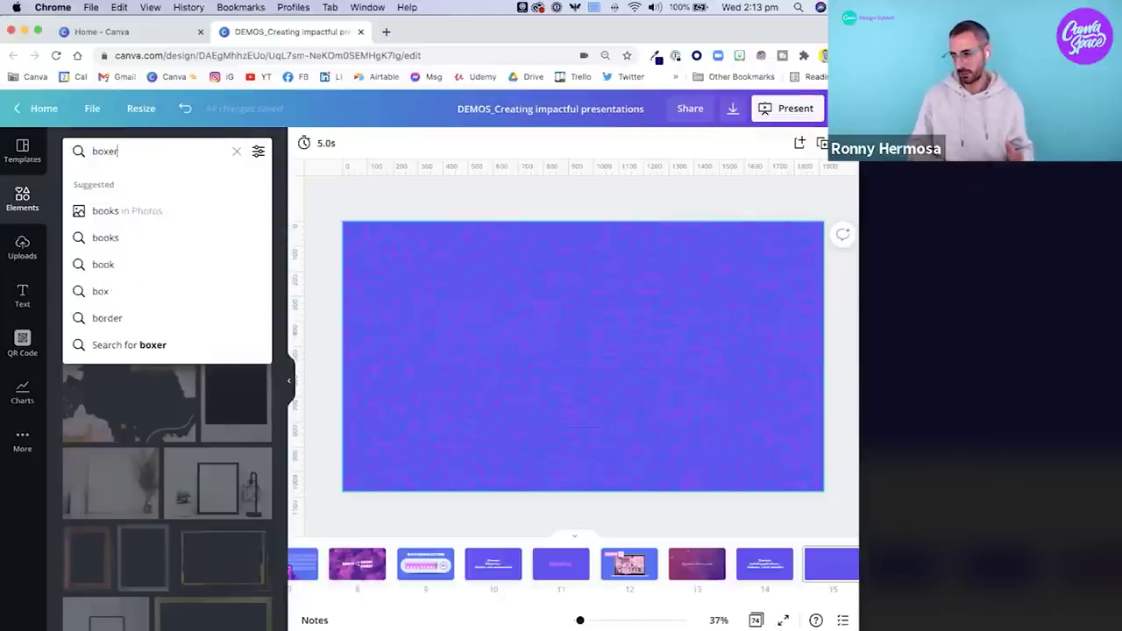
key("Return")
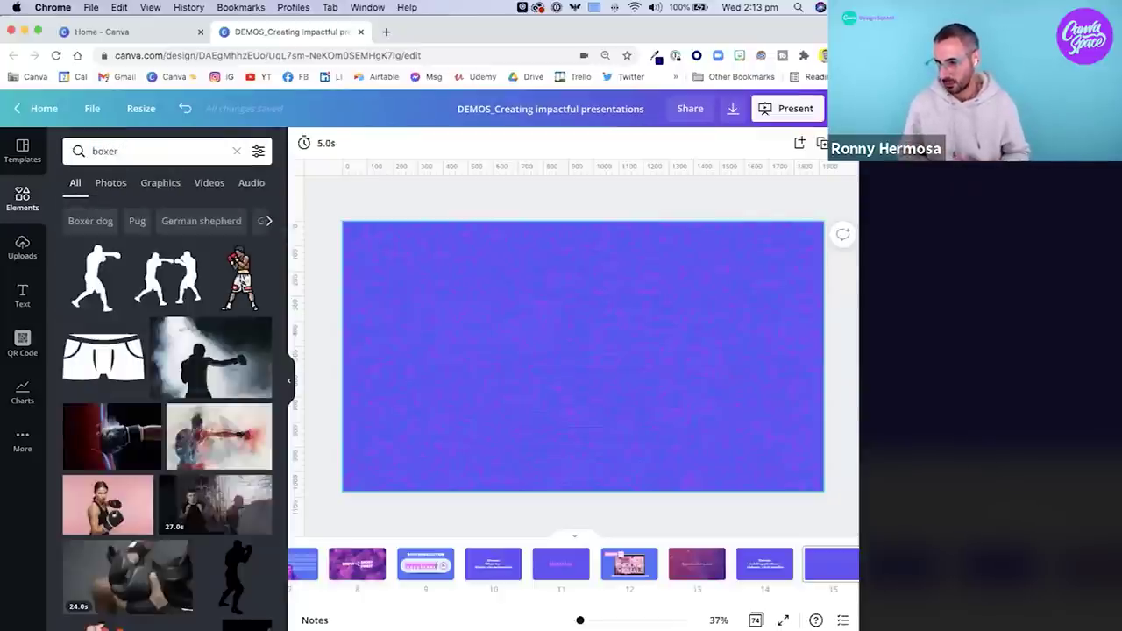
Filter the boxer search results by the red color and browse through the matching photos.
left_click(260, 152)
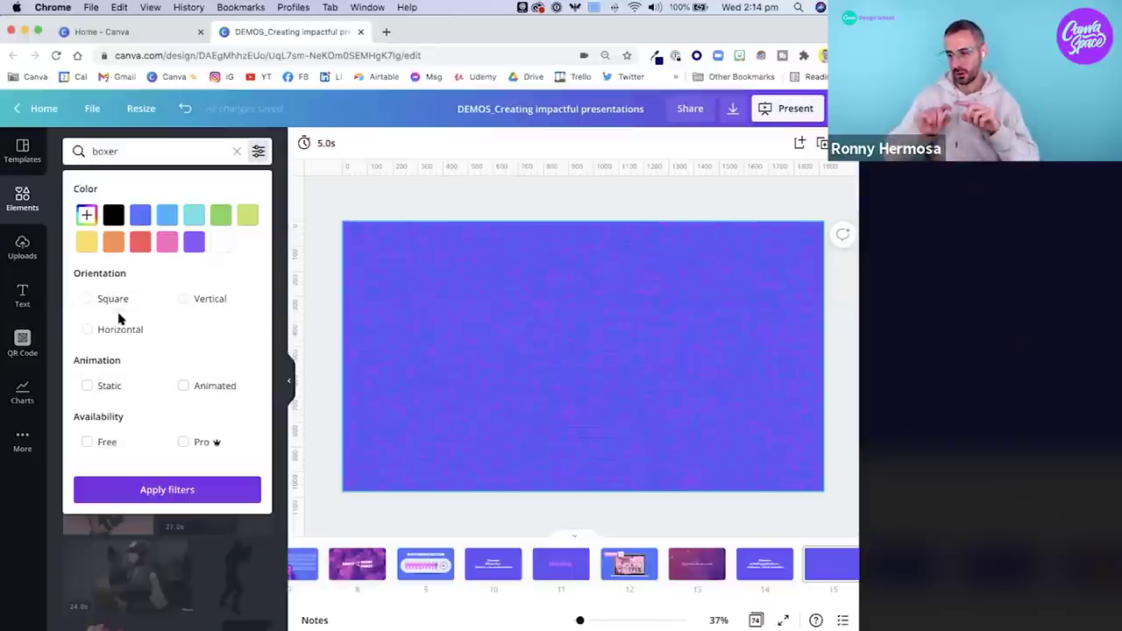
left_click(139, 244)
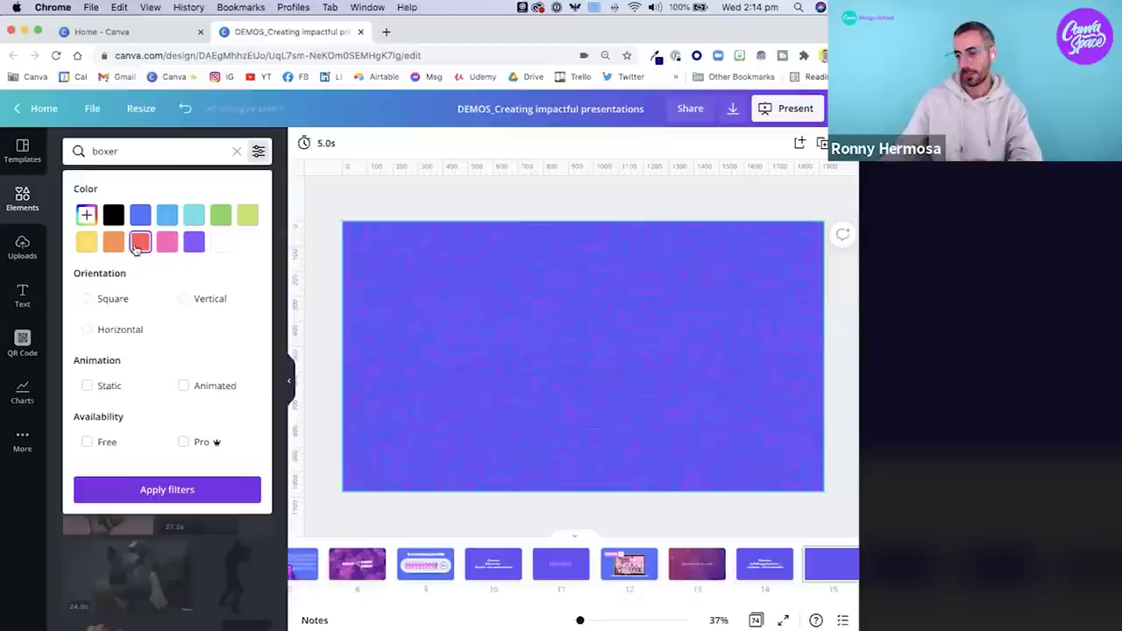
left_click(149, 491)
scroll(149, 477, "down", 5)
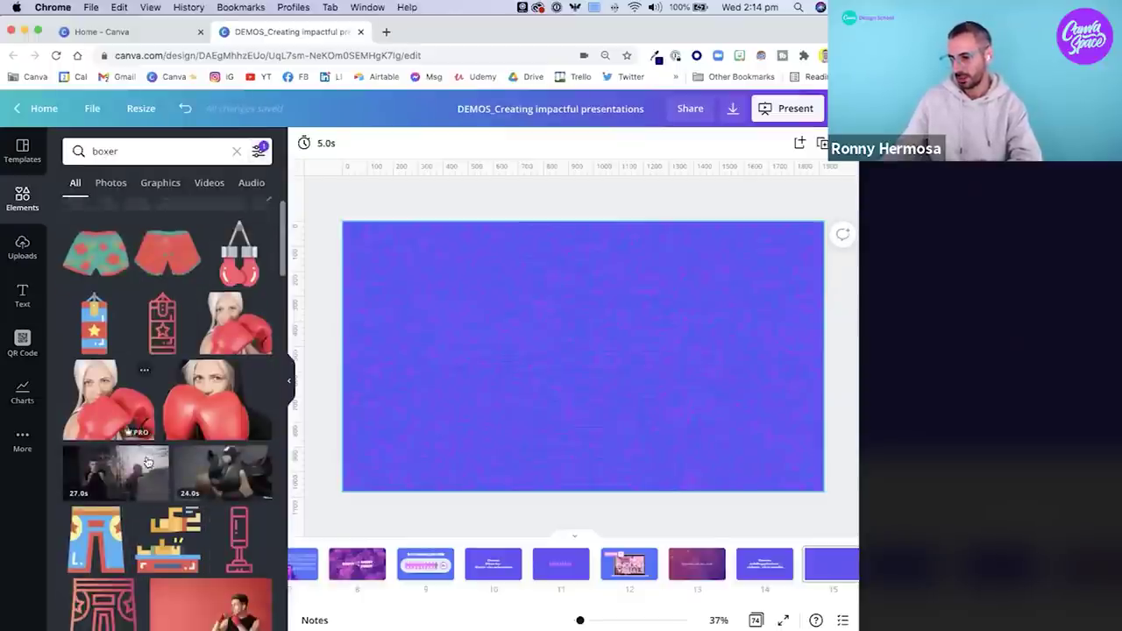
scroll(147, 462, "down", 2)
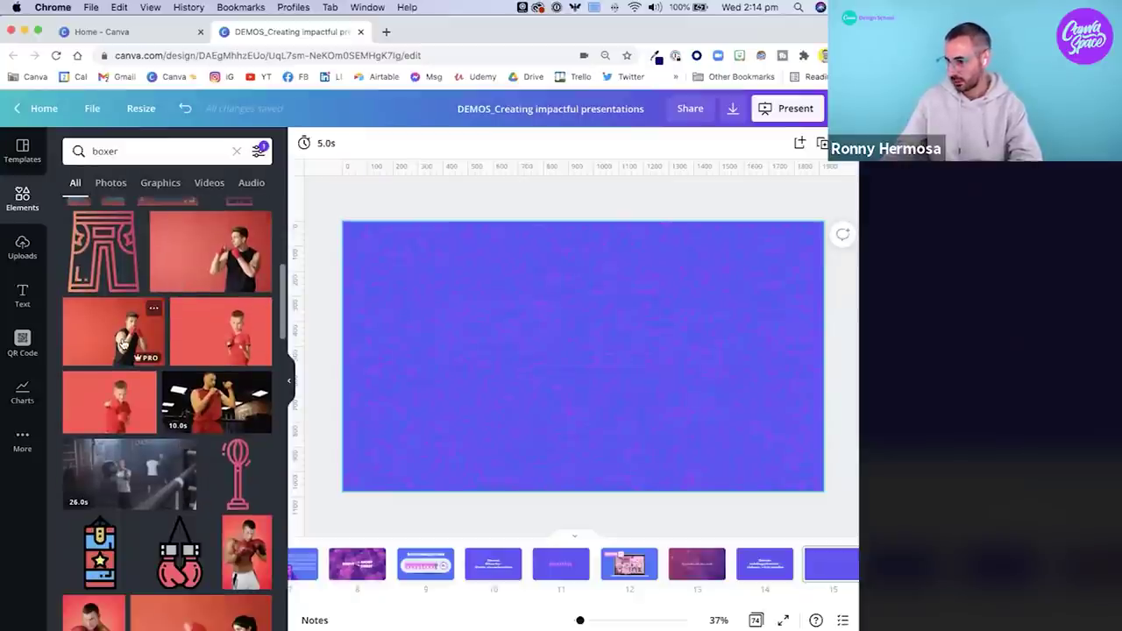
Add the photo of the boxer in a black tank top on red to slide 15 and remove its background.
left_click(125, 346)
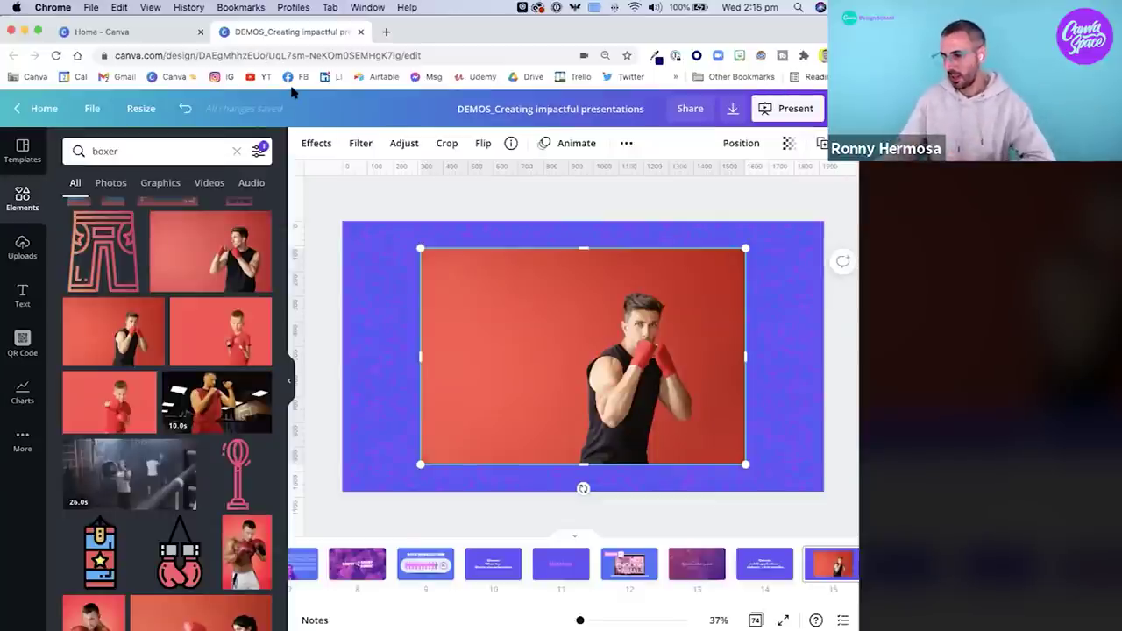
left_click(314, 142)
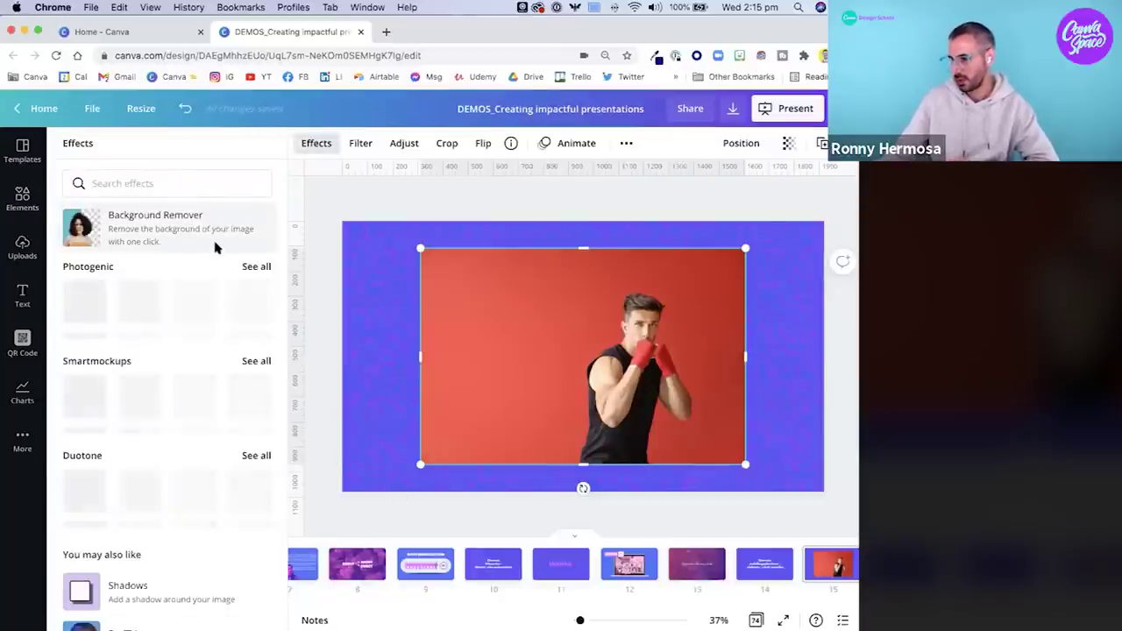
left_click(180, 228)
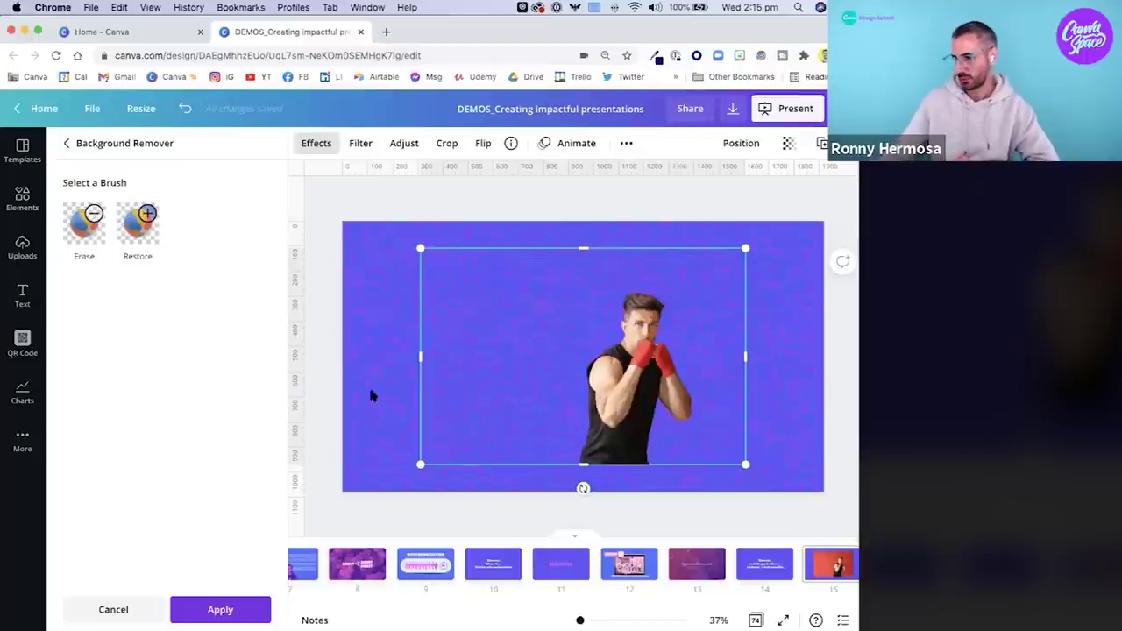
left_click(250, 609)
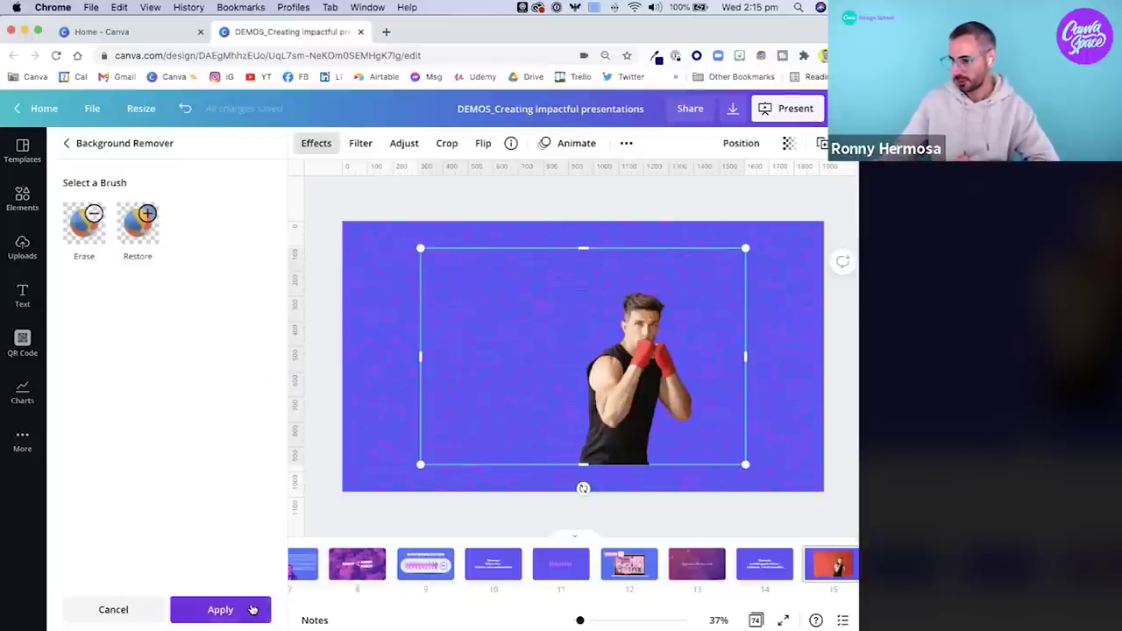
Crop the empty area beside the boxer cutout and move it to the slide's lower right, resting on the bottom edge.
mouse_move(490, 370)
left_mouse_down()
mouse_move(513, 370)
mouse_move(504, 371)
left_mouse_up()
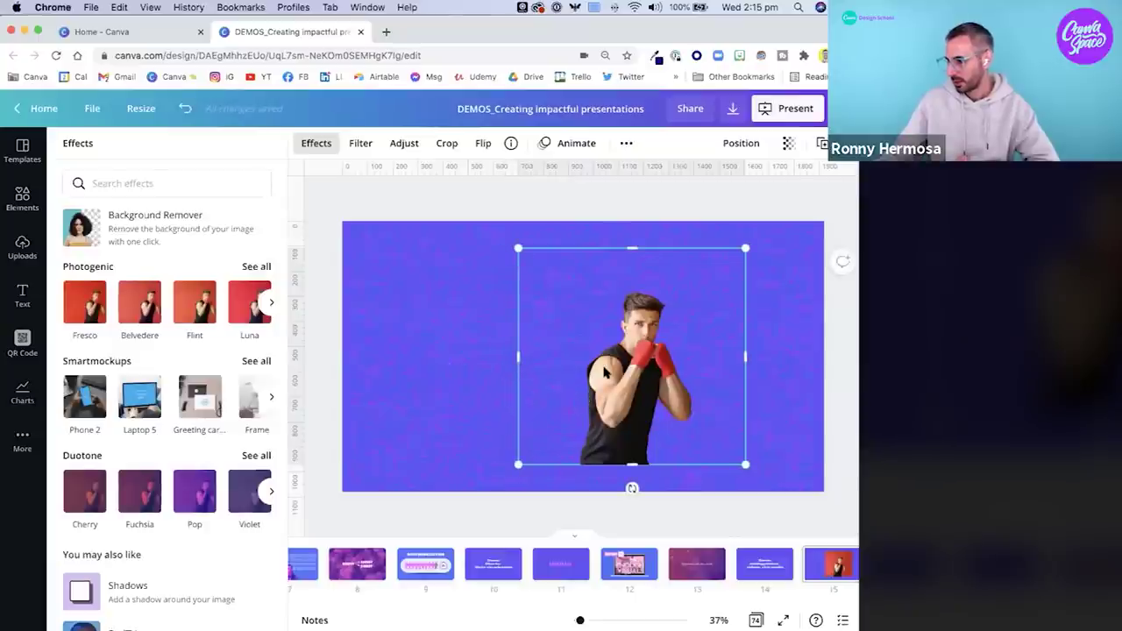
left_click(625, 378)
left_click_drag(625, 378, 685, 406)
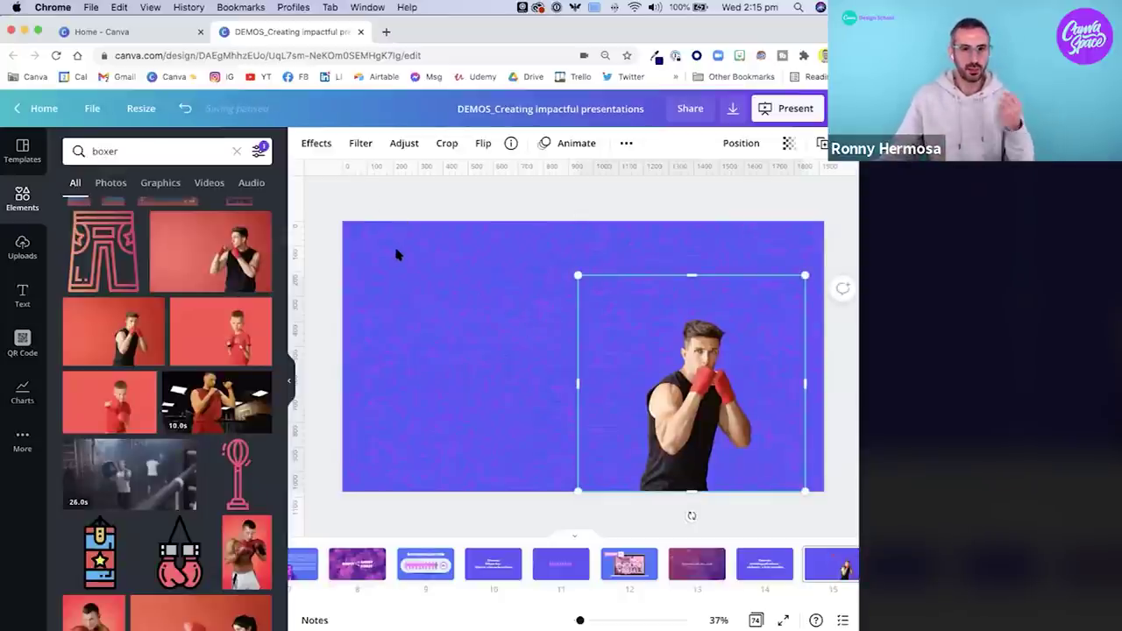
Apply the Duotone effect Pop to the boxer cutout.
left_click(317, 145)
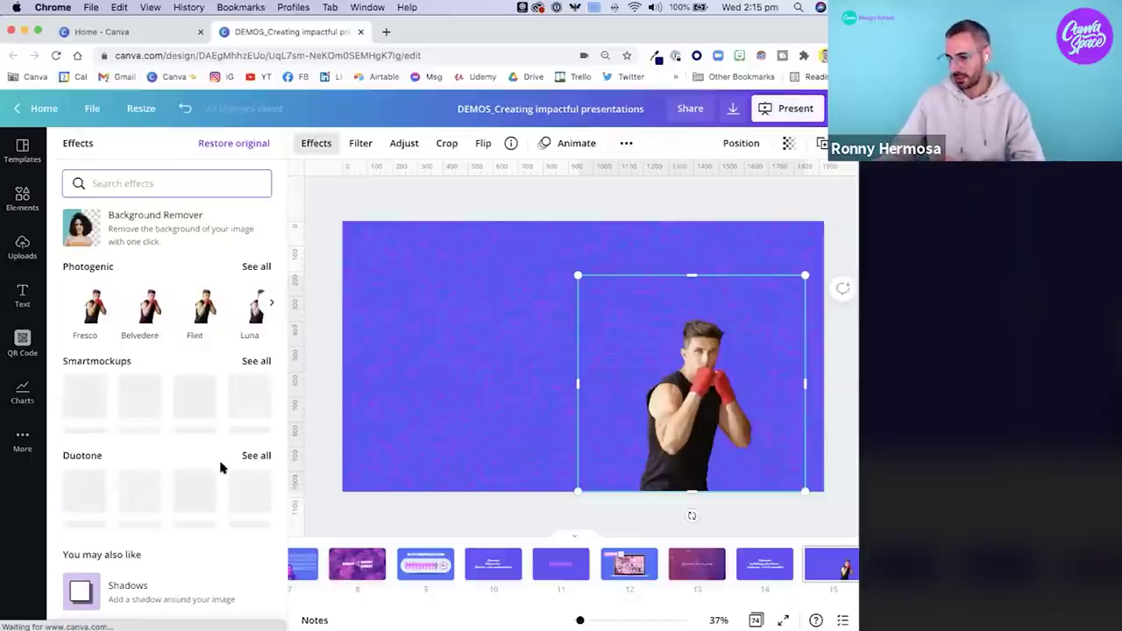
scroll(254, 434, "down", 1)
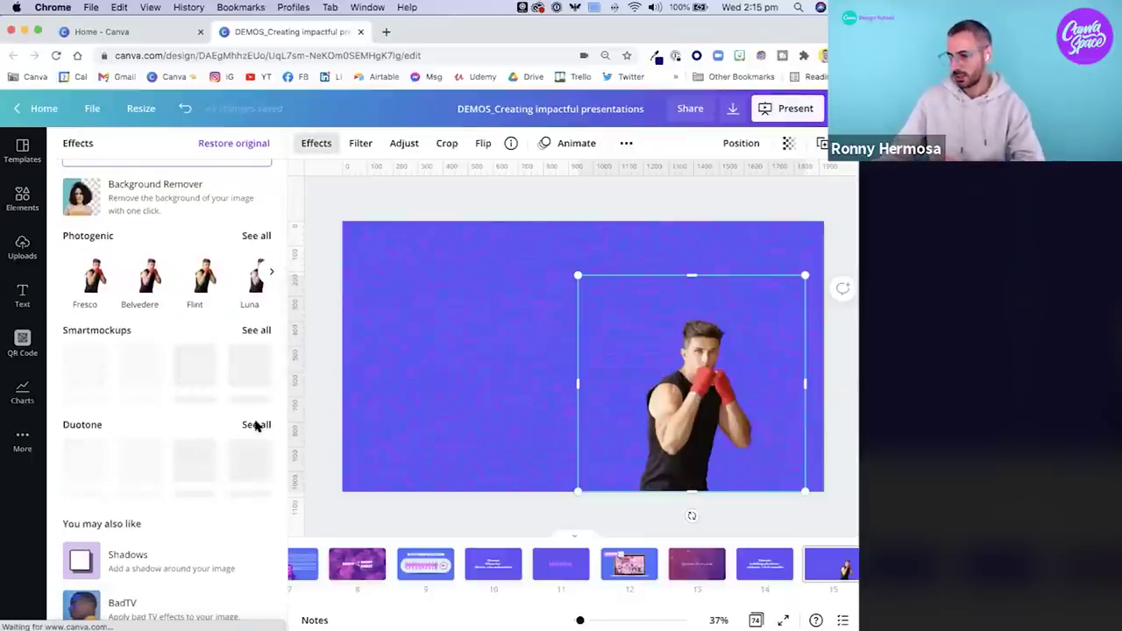
left_click(256, 426)
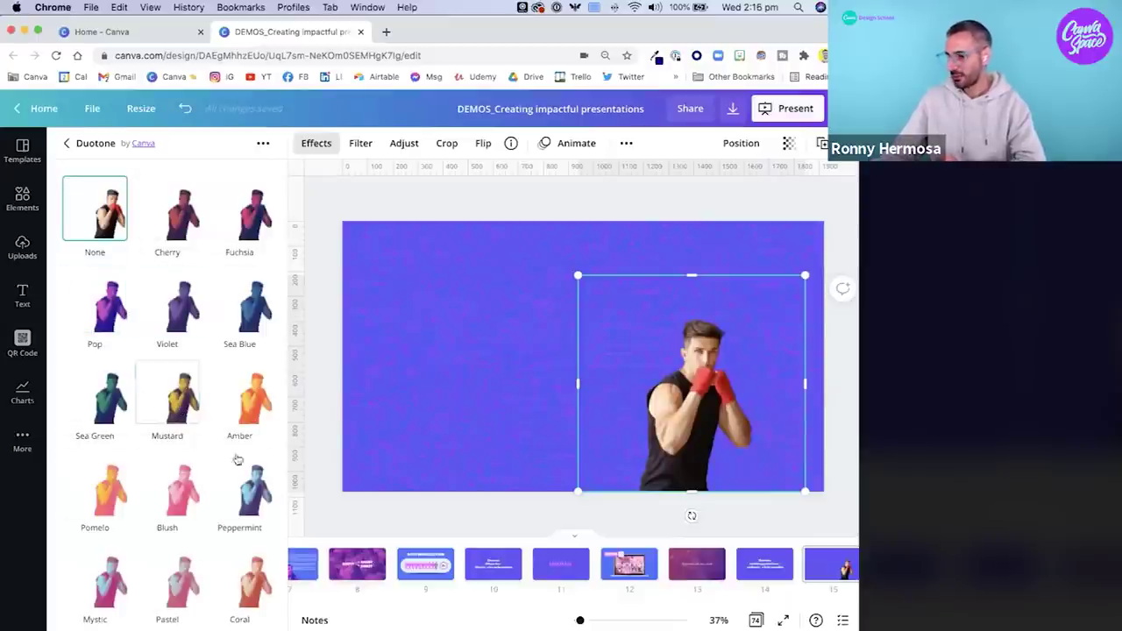
left_click(106, 326)
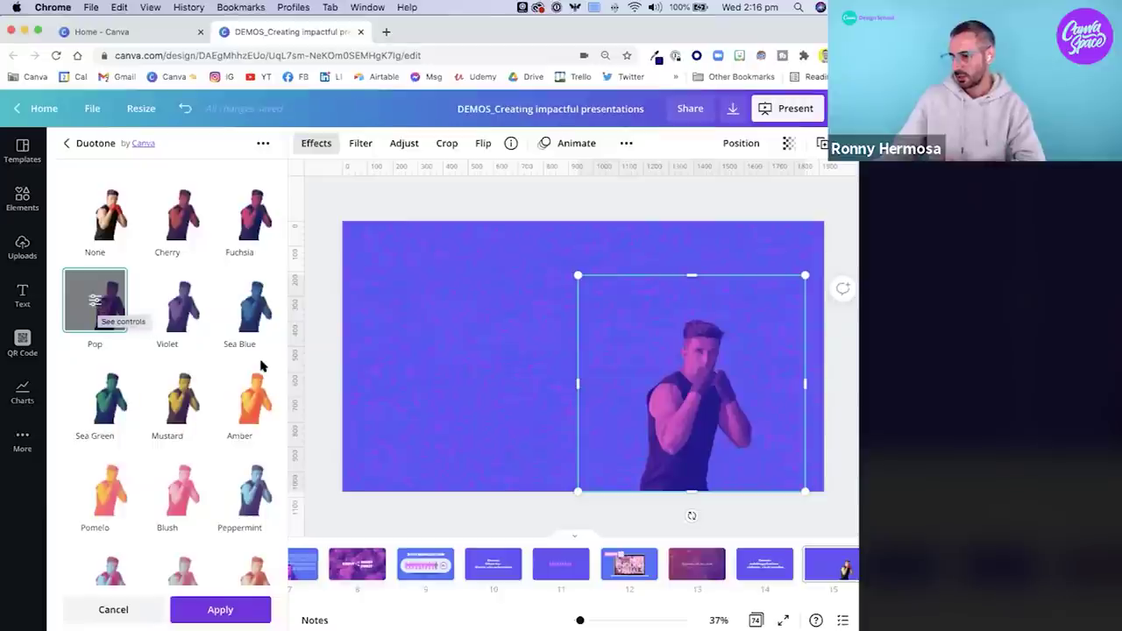
left_click(213, 611)
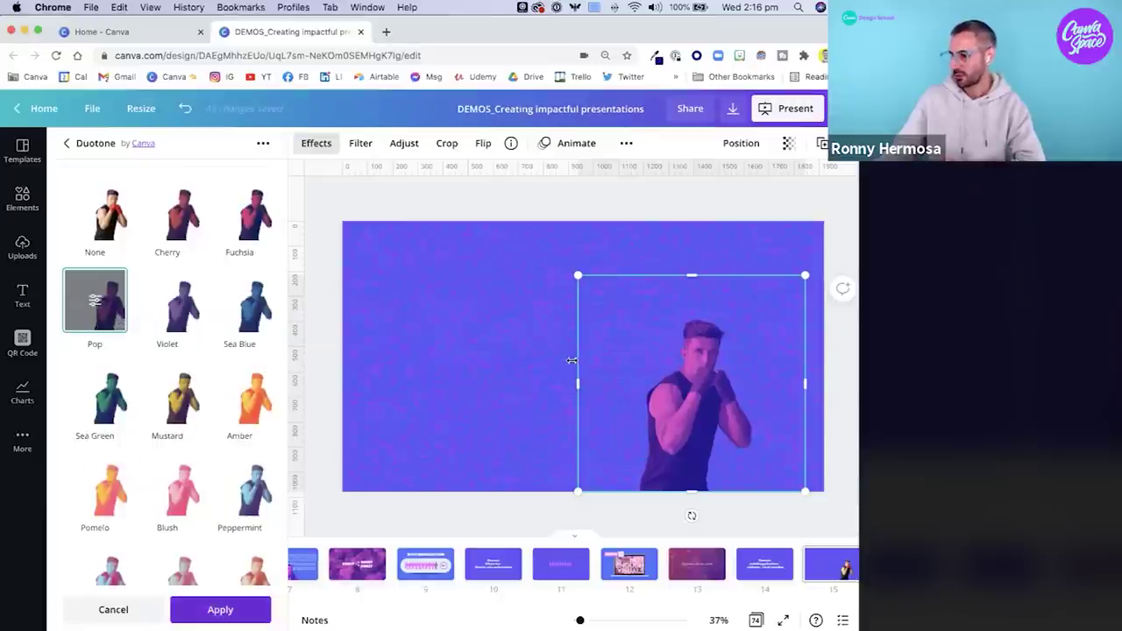
left_click(494, 372)
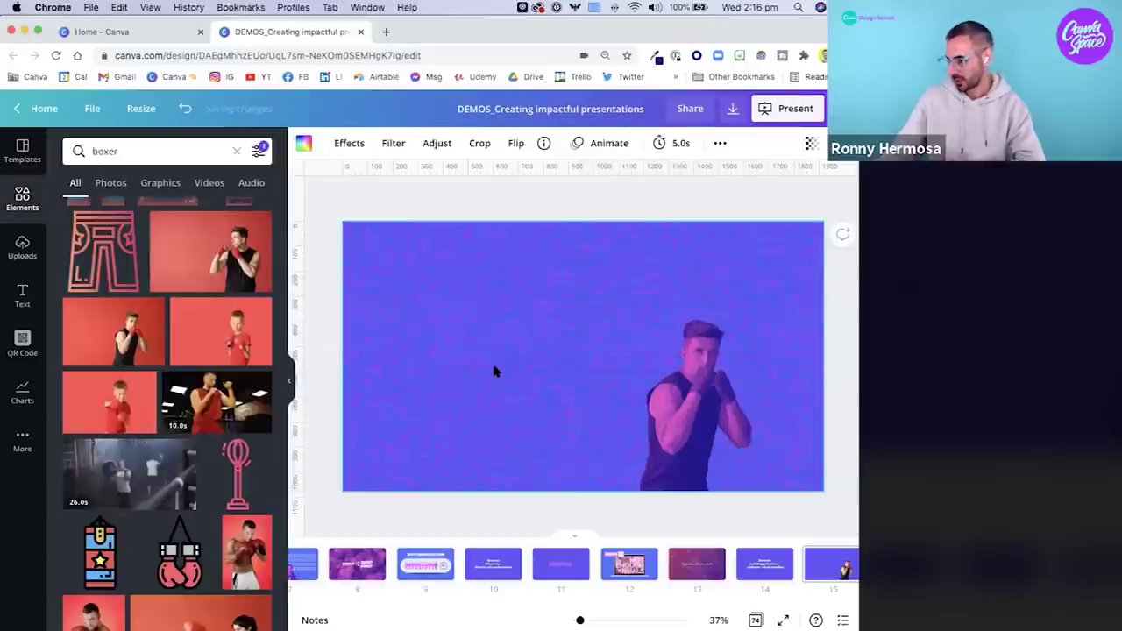
Move the boxer cutout to the slide's left side and enlarge it to fill most of the slide's height.
left_click_drag(658, 449, 444, 447)
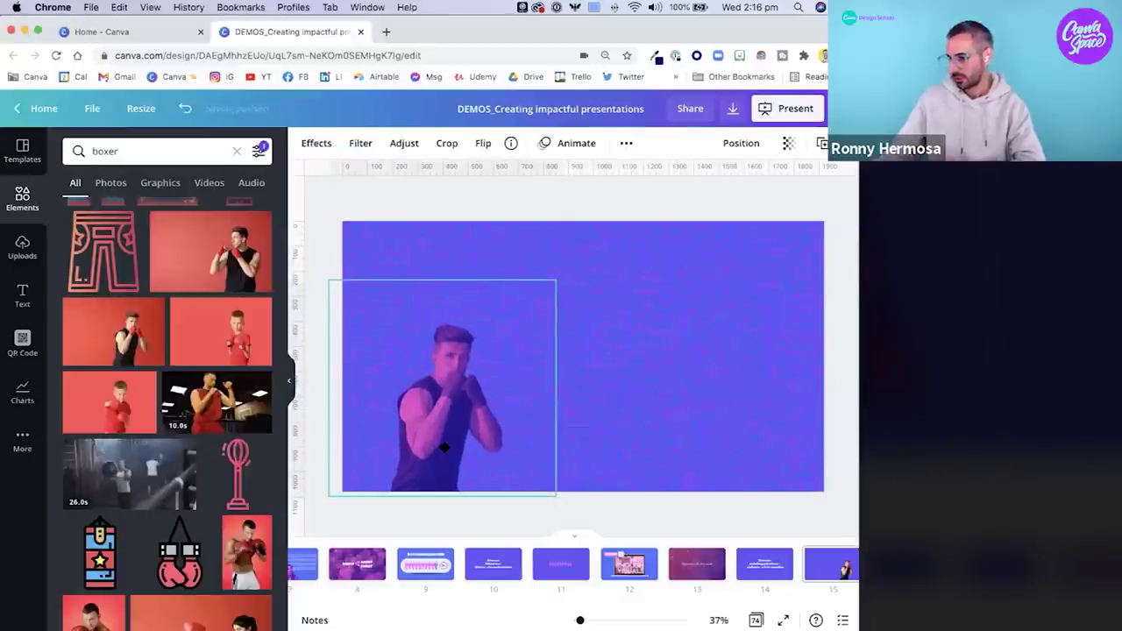
left_click_drag(580, 253, 666, 180)
left_click_drag(476, 375, 451, 391)
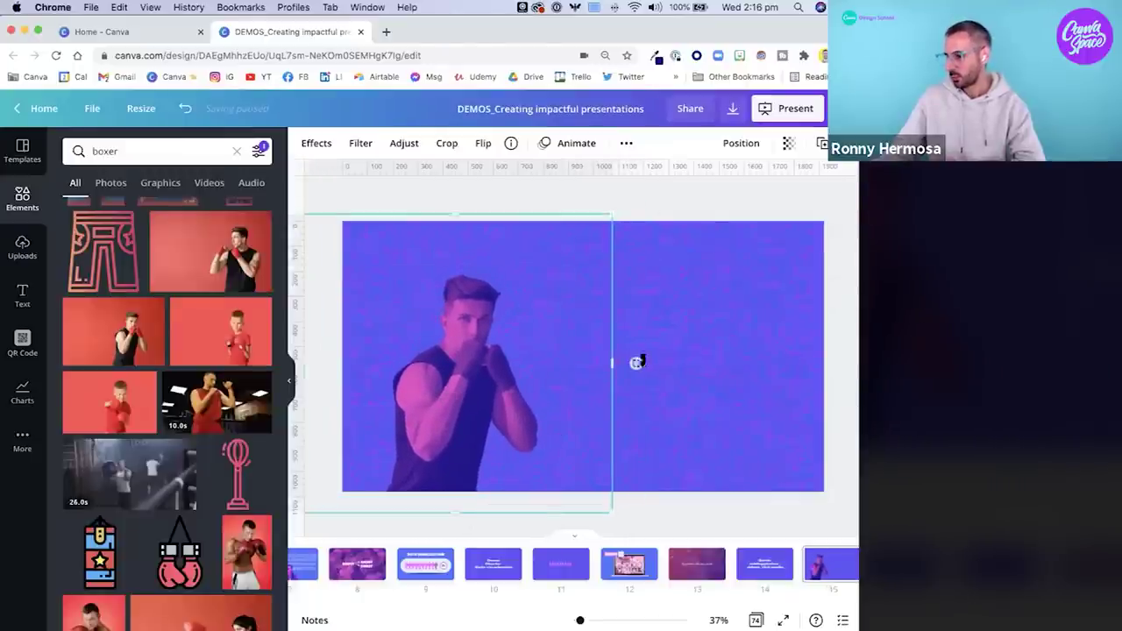
left_click(669, 303)
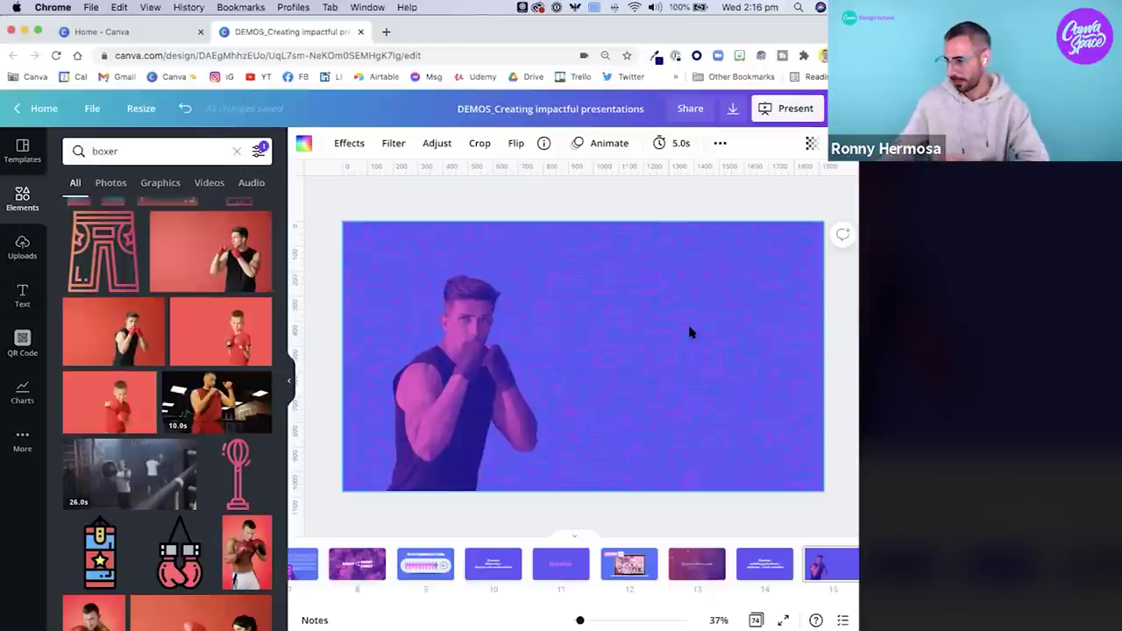
Delete the boxer cutout from the slide and browse only the videos found for "boxer".
left_click(447, 403)
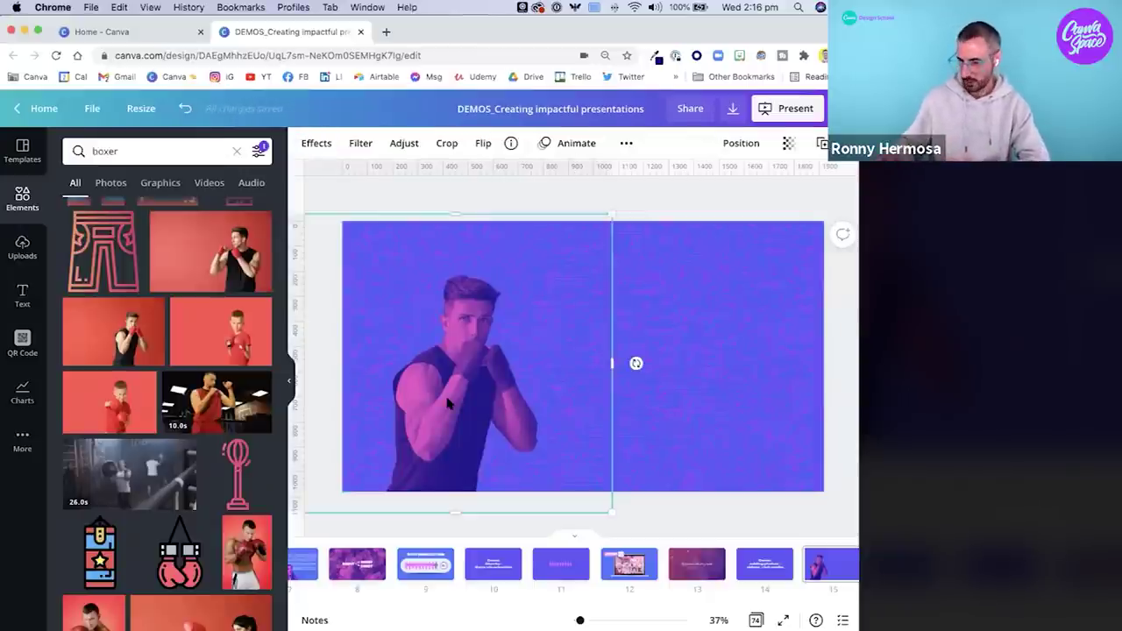
key("Delete")
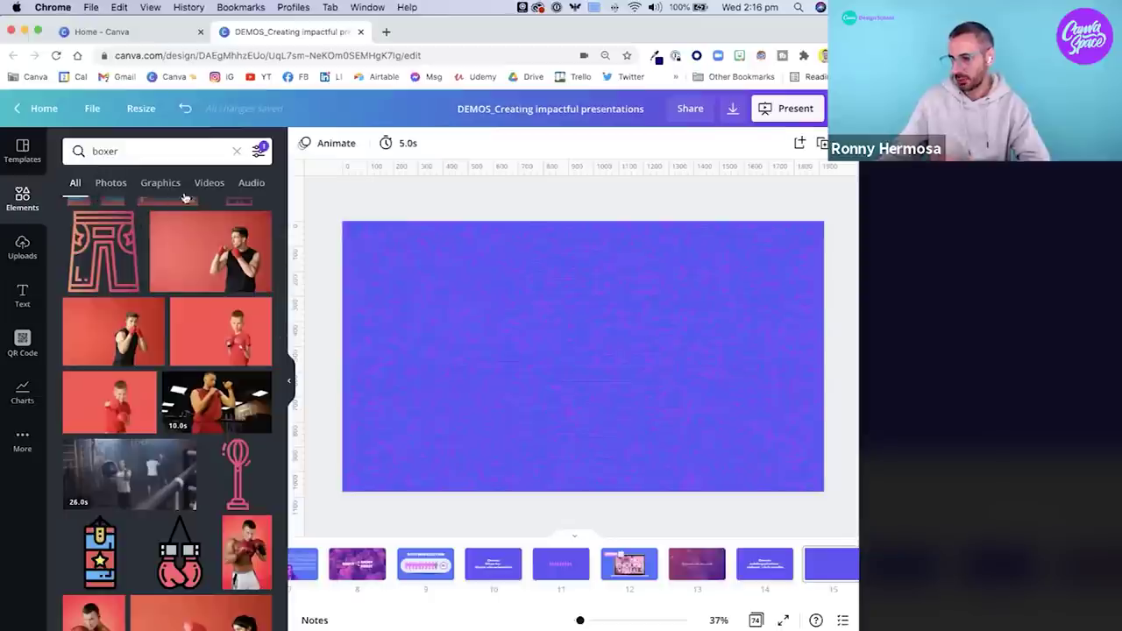
left_click(208, 183)
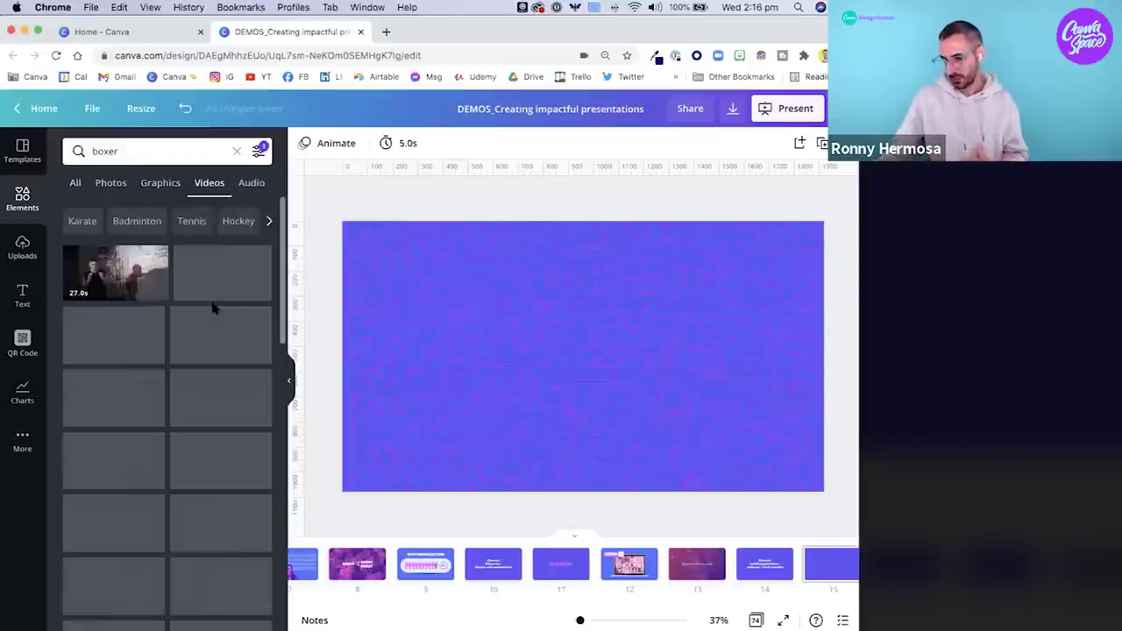
scroll(212, 315, "down", 2)
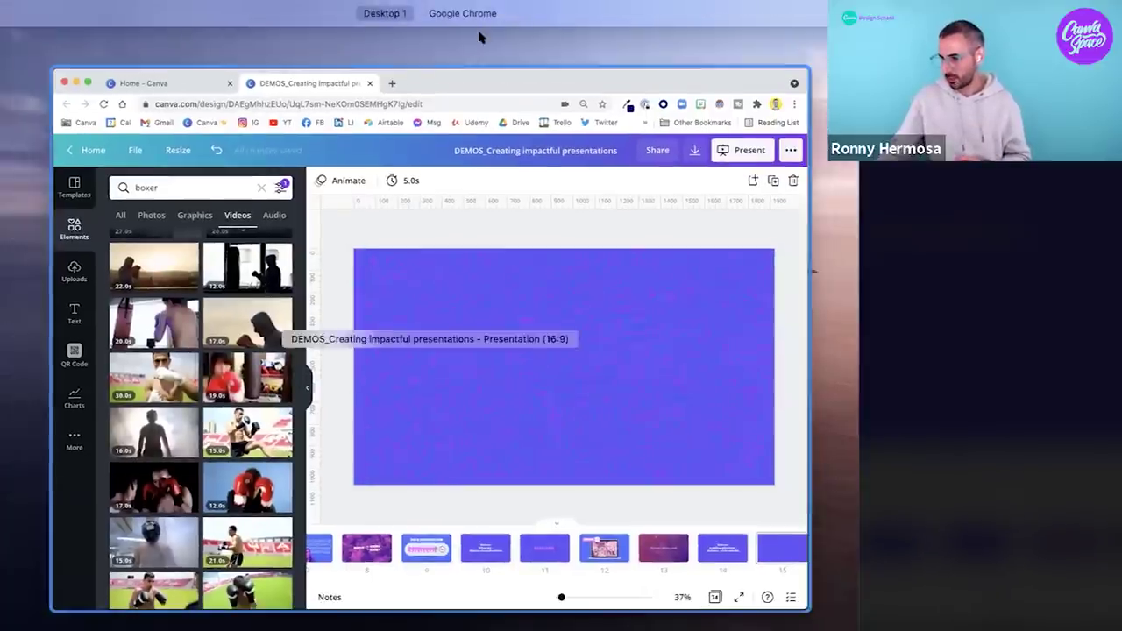
Switch to the running presentation, view the "Big punches with strong visuals" slide, and return to the design editor.
mouse_move(478, 26)
left_click(490, 51)
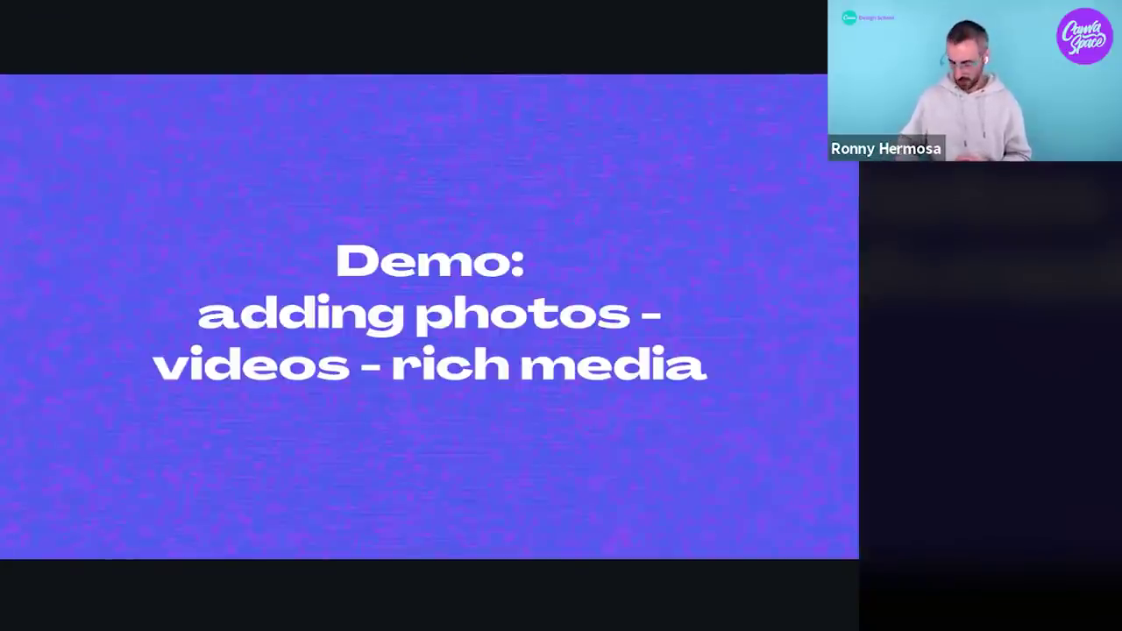
key("Right")
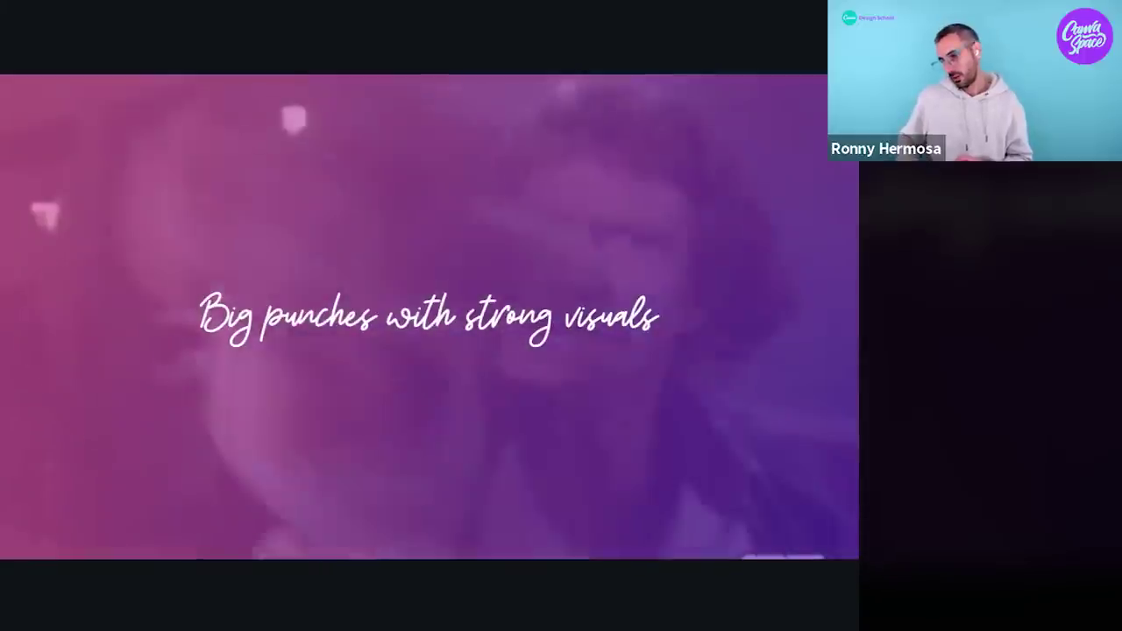
key("Left")
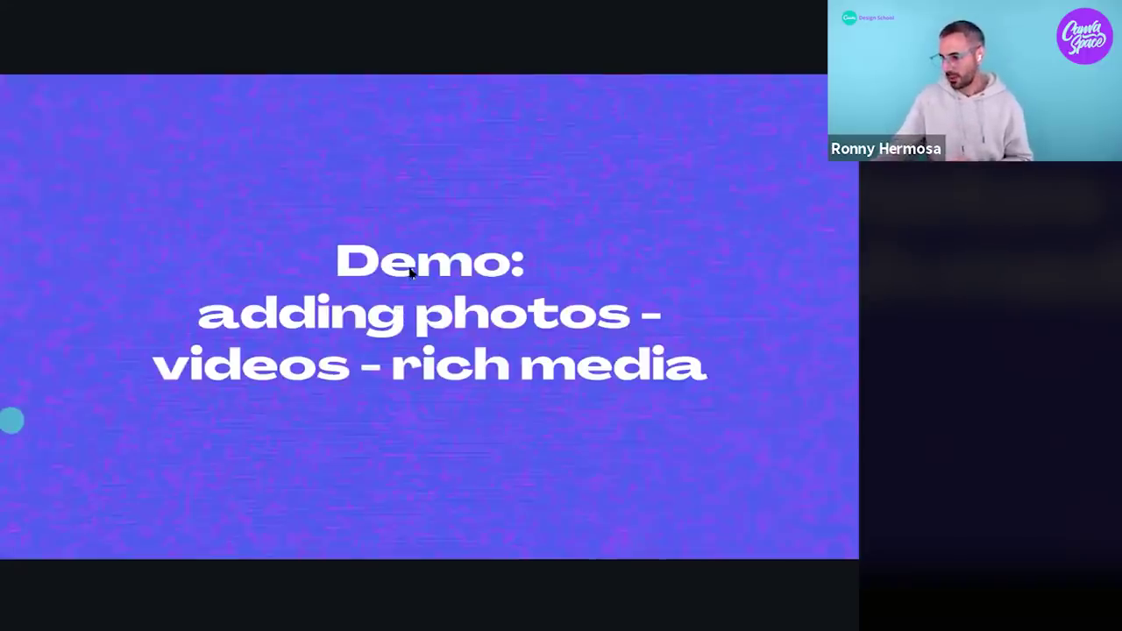
key("ctrl+Up")
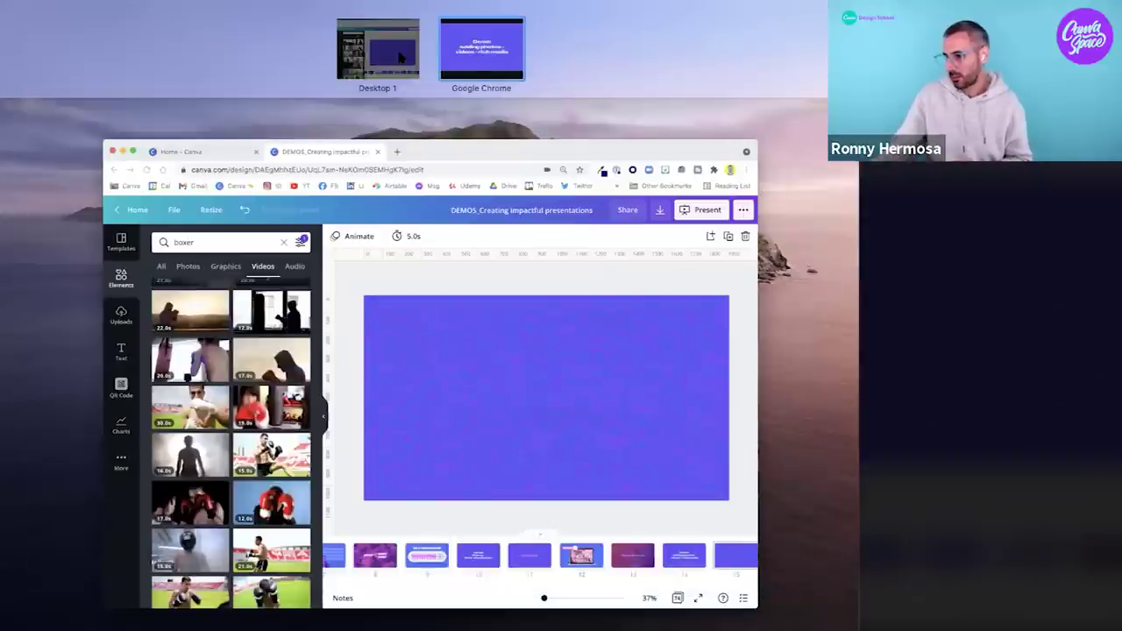
left_click(411, 351)
Delete the slide's textured background image and add the 12.0s video of a boxer with red gloves against blue.
left_click(415, 385)
key("Delete")
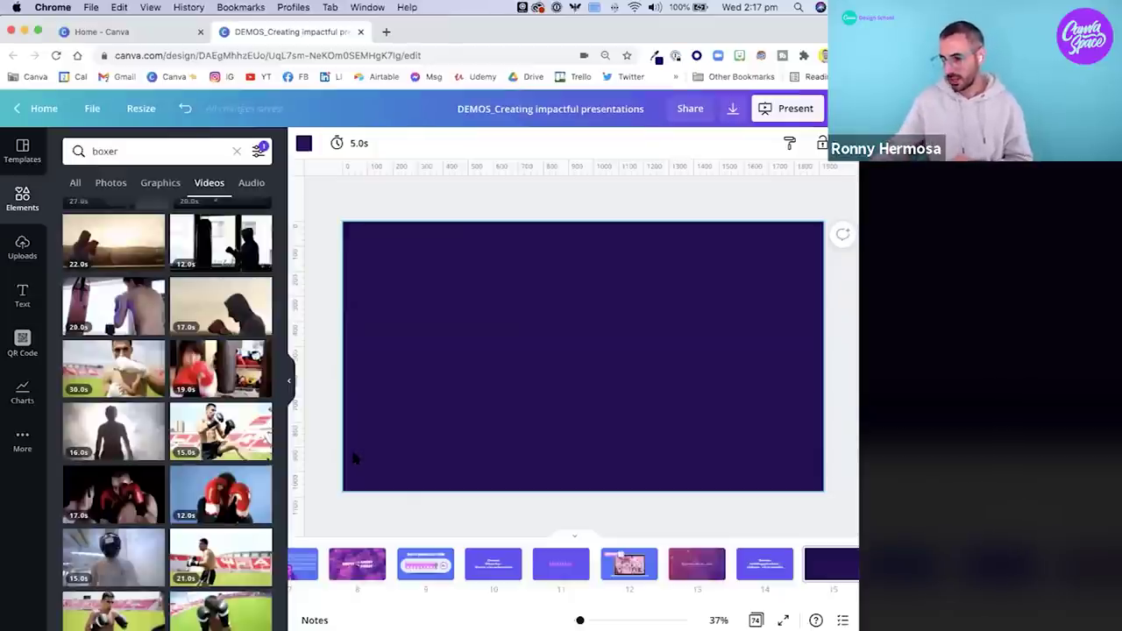
mouse_move(217, 473)
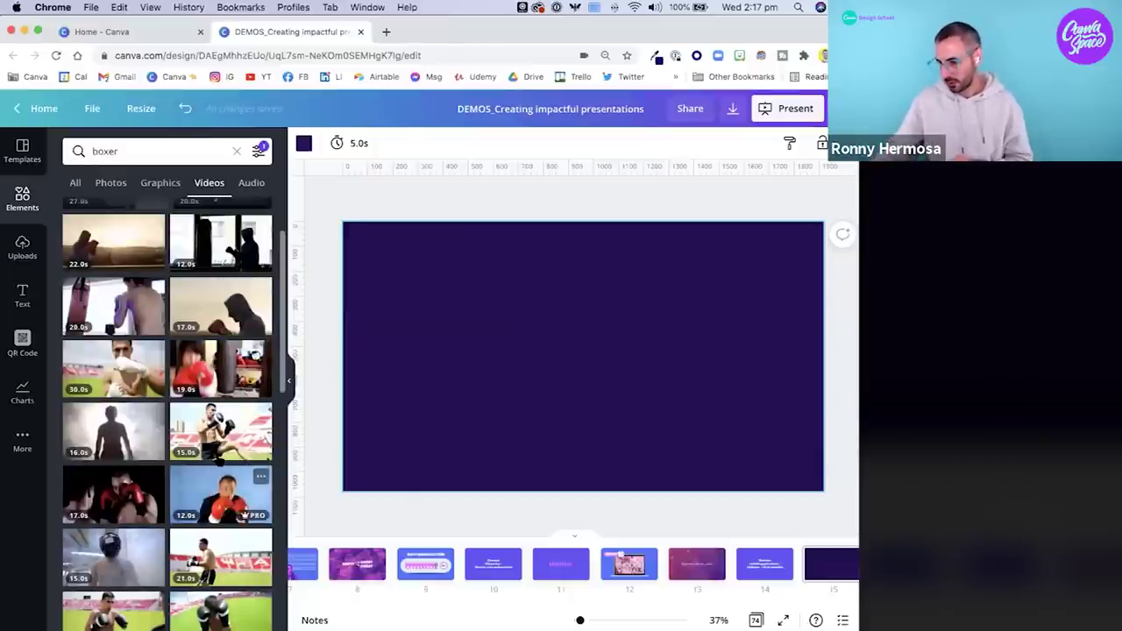
left_click(225, 489)
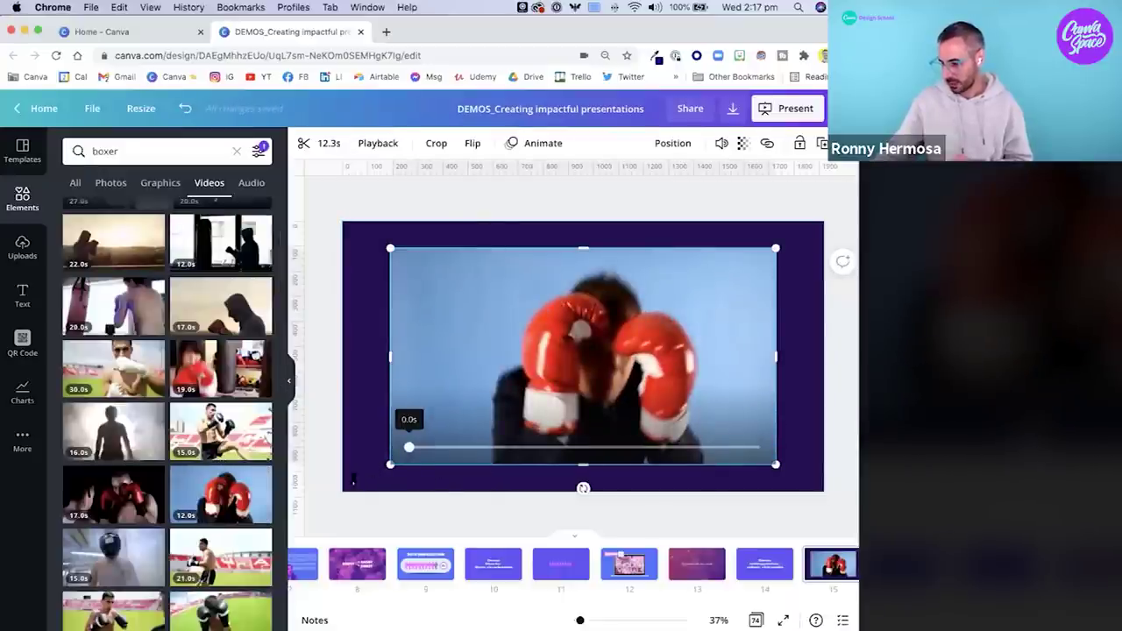
Enlarge the boxer video to cover the whole slide and lower its opacity so the purple background tints it.
left_click_drag(390, 465, 339, 492)
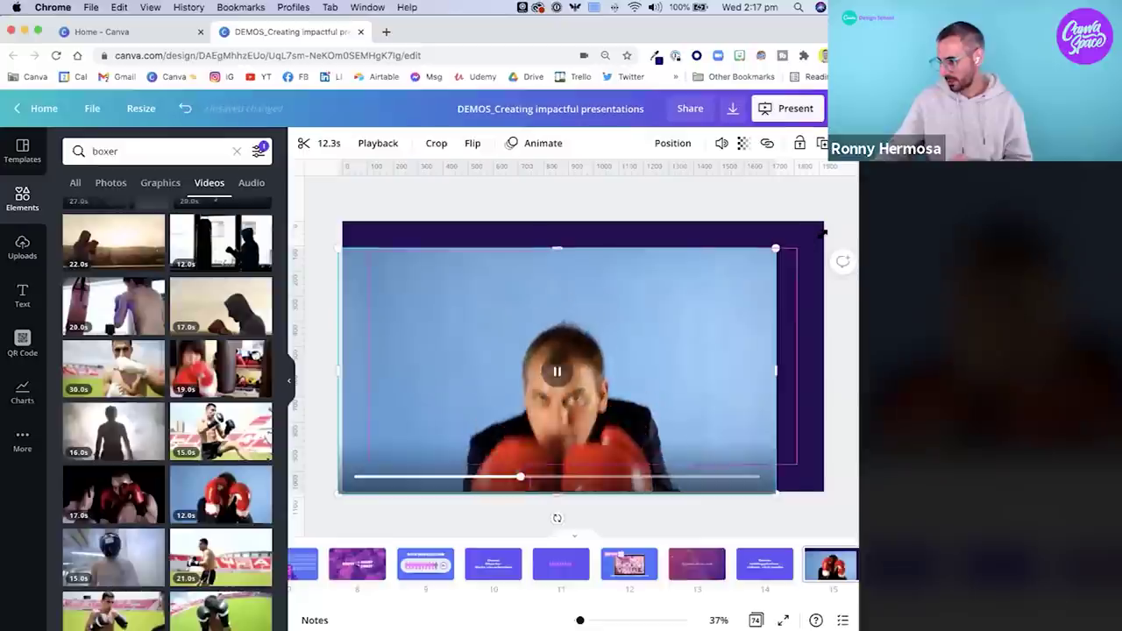
left_click_drag(822, 231, 824, 221)
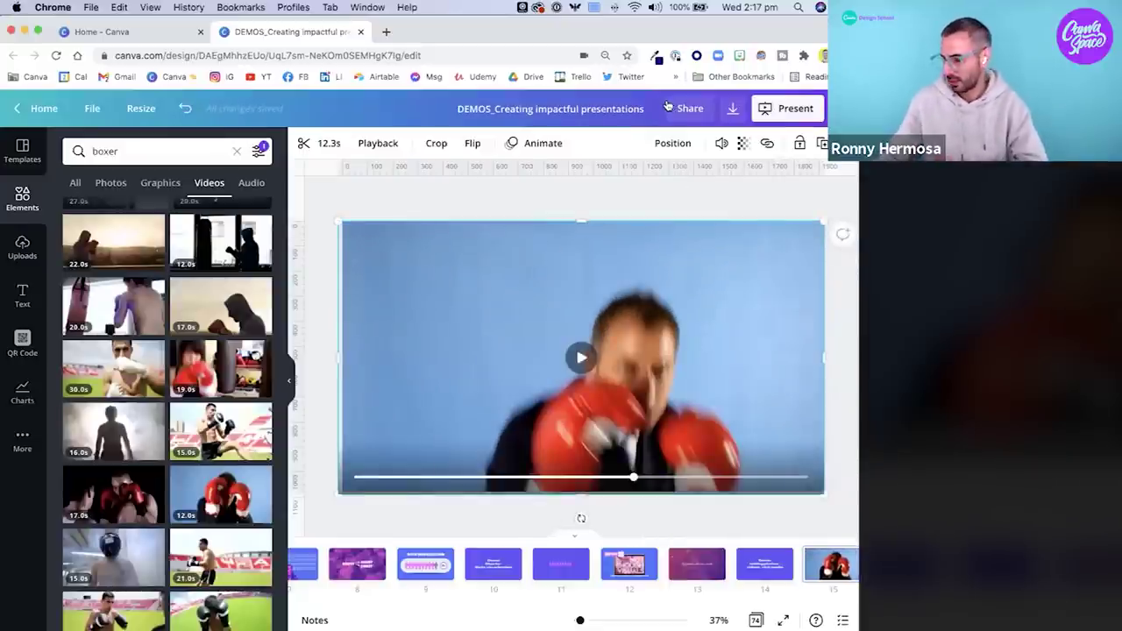
left_click(742, 143)
left_click_drag(676, 191, 646, 188)
left_click(581, 356)
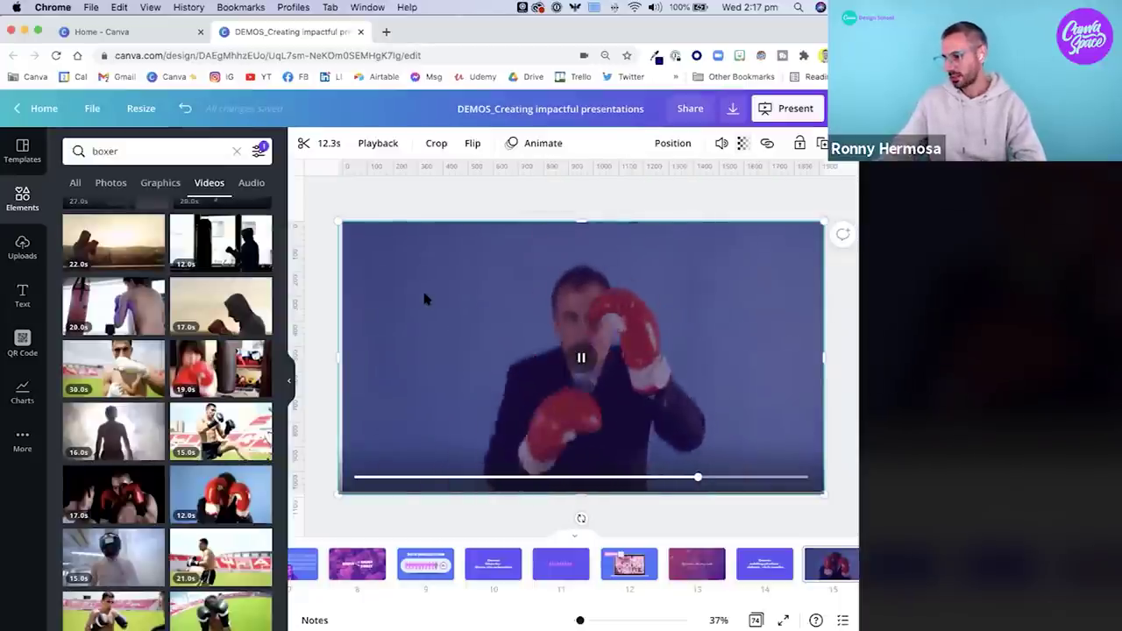
Change the slide's background colour to the document's pink, with the boxer video playing over the full slide.
left_click_drag(439, 346, 452, 401)
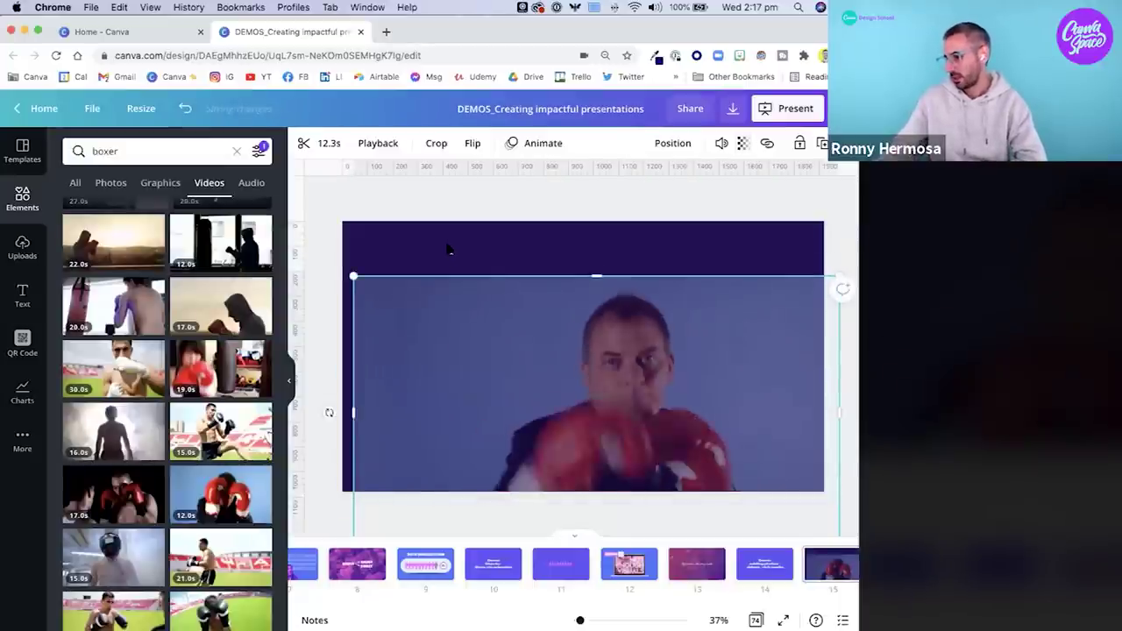
left_click(444, 247)
left_click(302, 142)
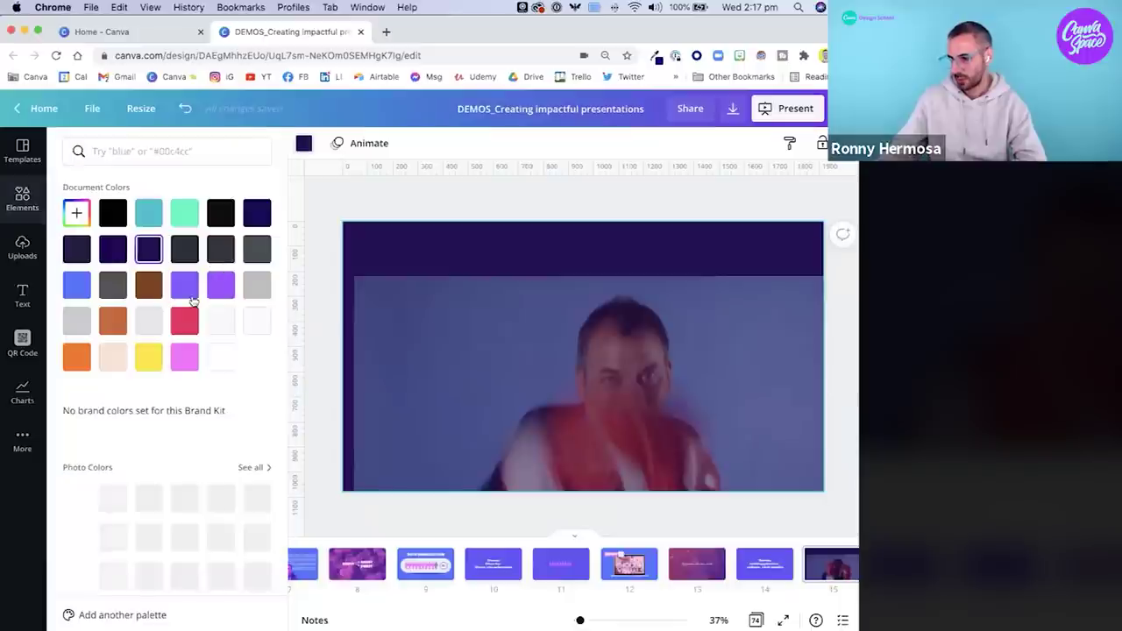
left_click(184, 357)
left_click_drag(441, 312, 440, 297)
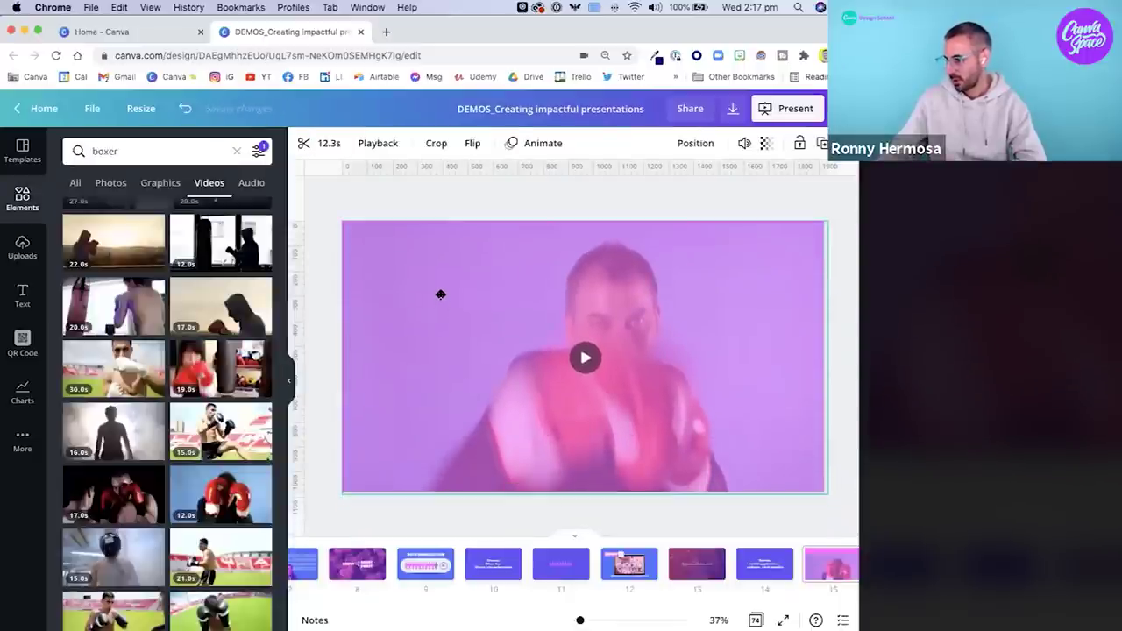
left_click(587, 360)
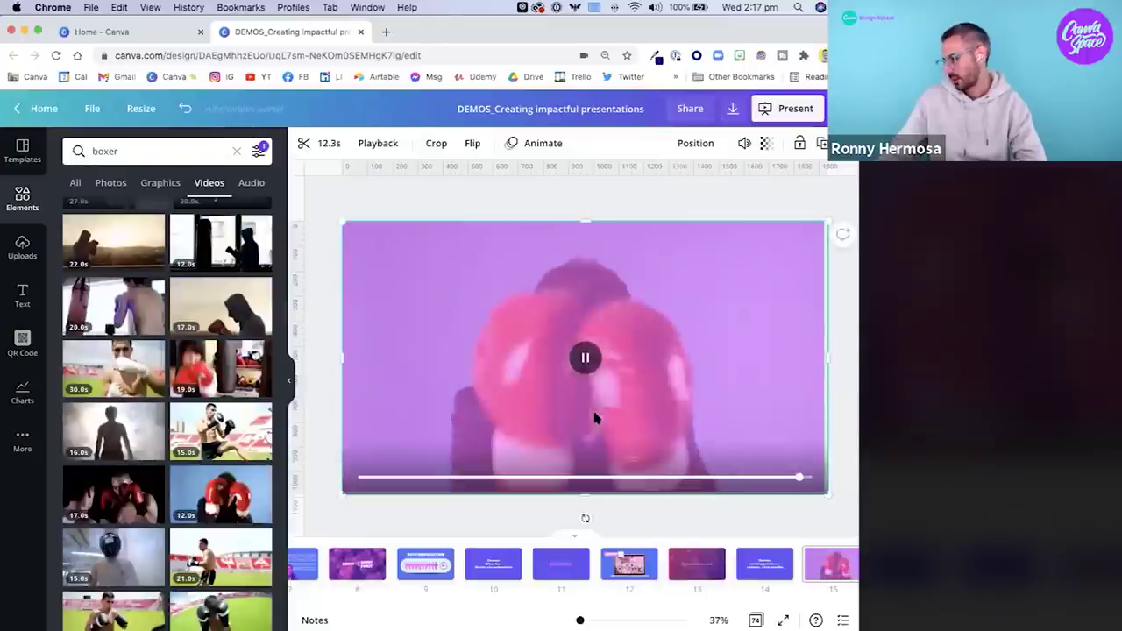
left_click(607, 365)
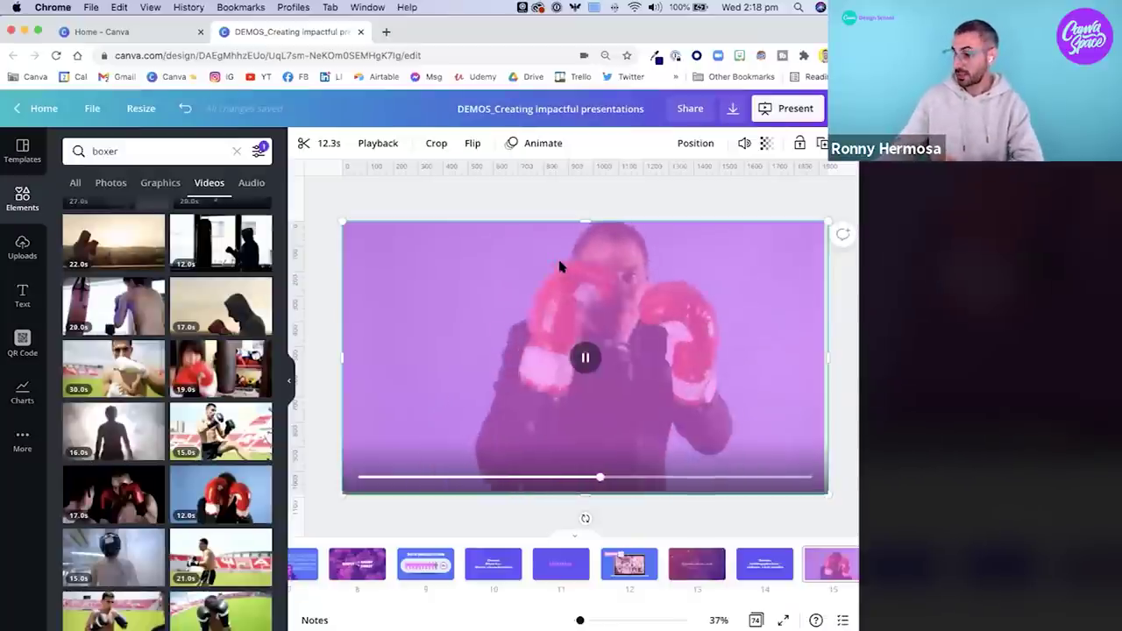
Delete the boxer video from the slide and open the GIPHY integration to browse GIFs.
key("Delete")
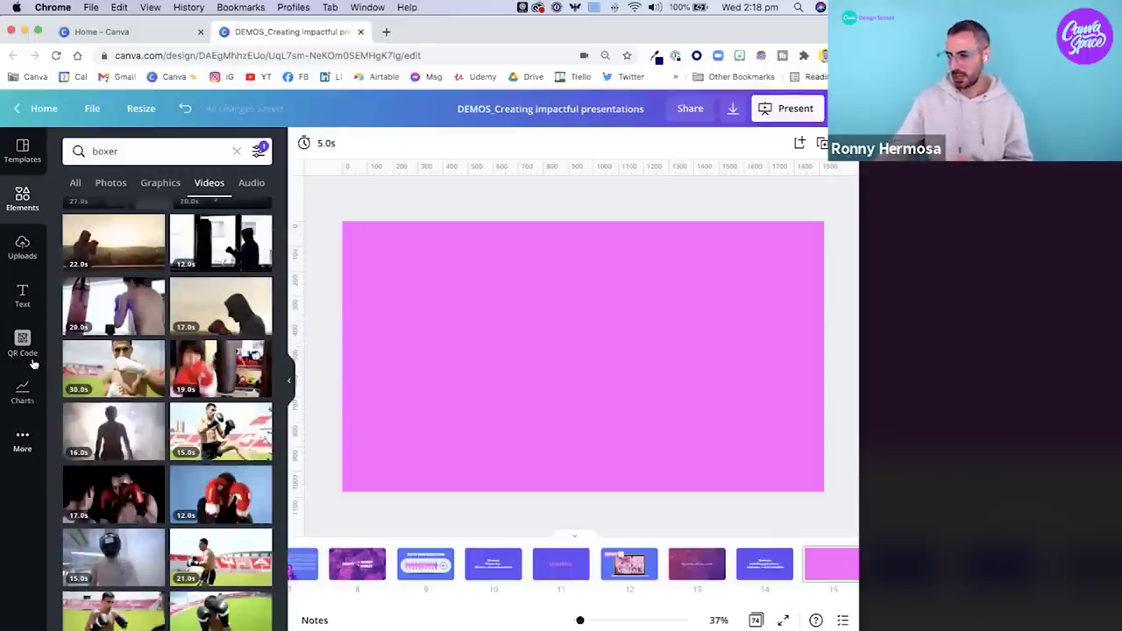
left_click(237, 150)
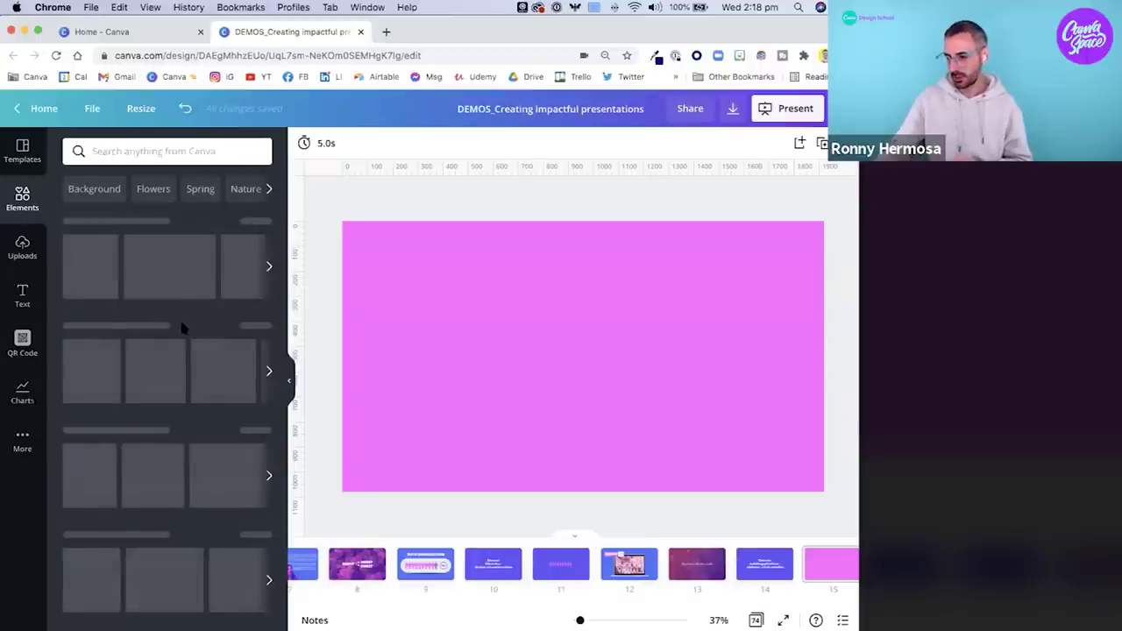
left_click(25, 441)
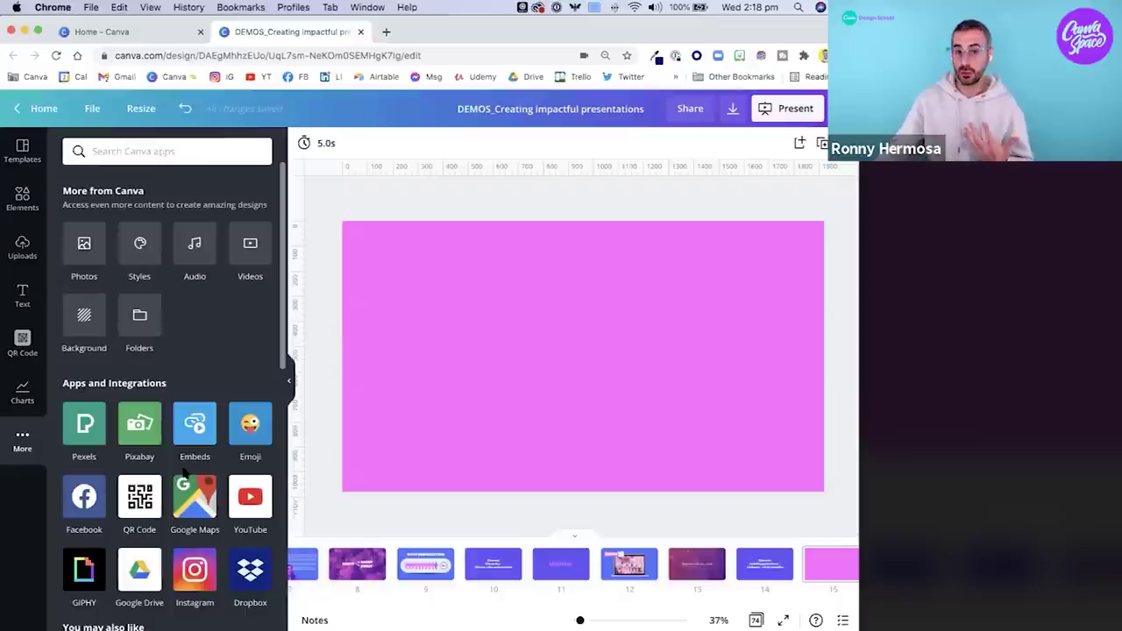
scroll(179, 513, "down", 3)
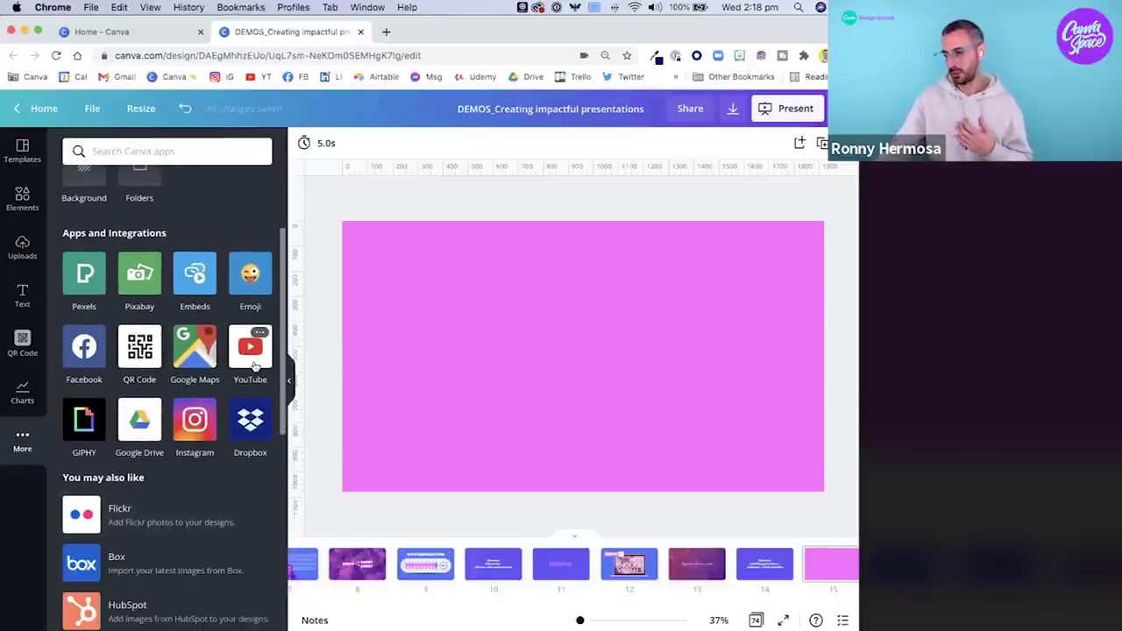
left_click(82, 429)
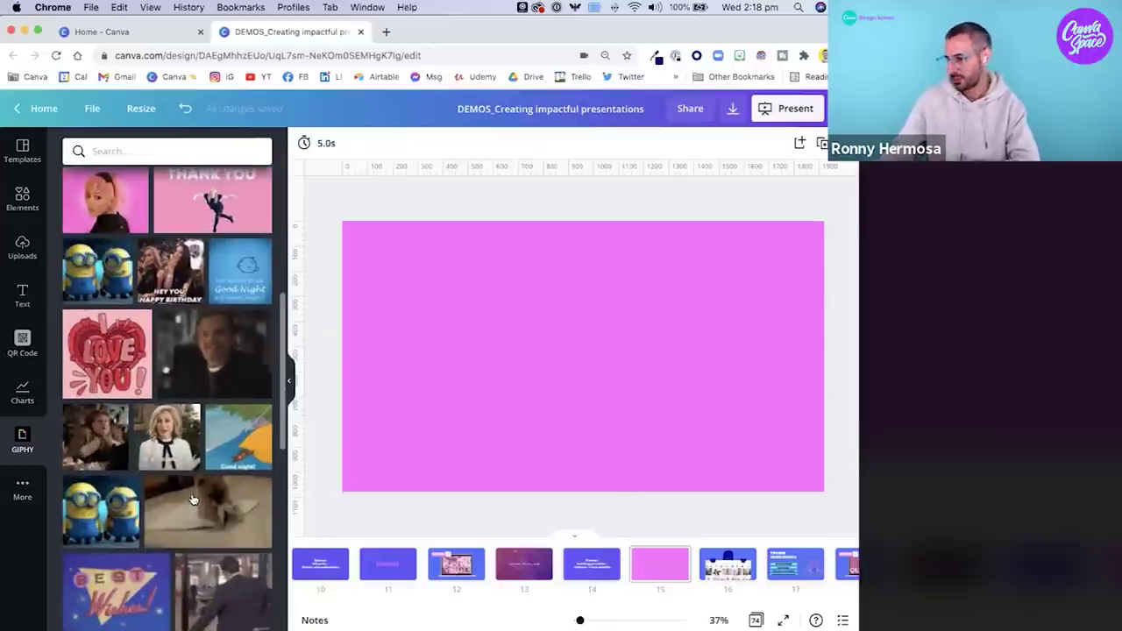
Add the GIF of the puppy wrapped in a blanket to slide 15 and enlarge it to fill the slide.
left_click(193, 500)
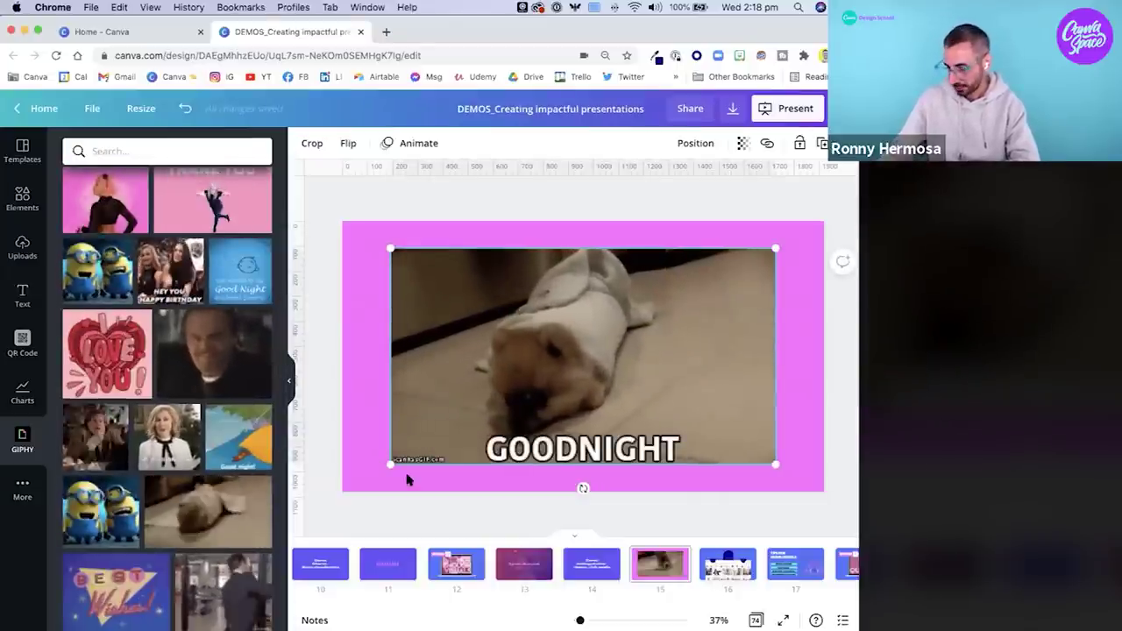
left_click_drag(387, 466, 342, 491)
left_click_drag(772, 251, 825, 223)
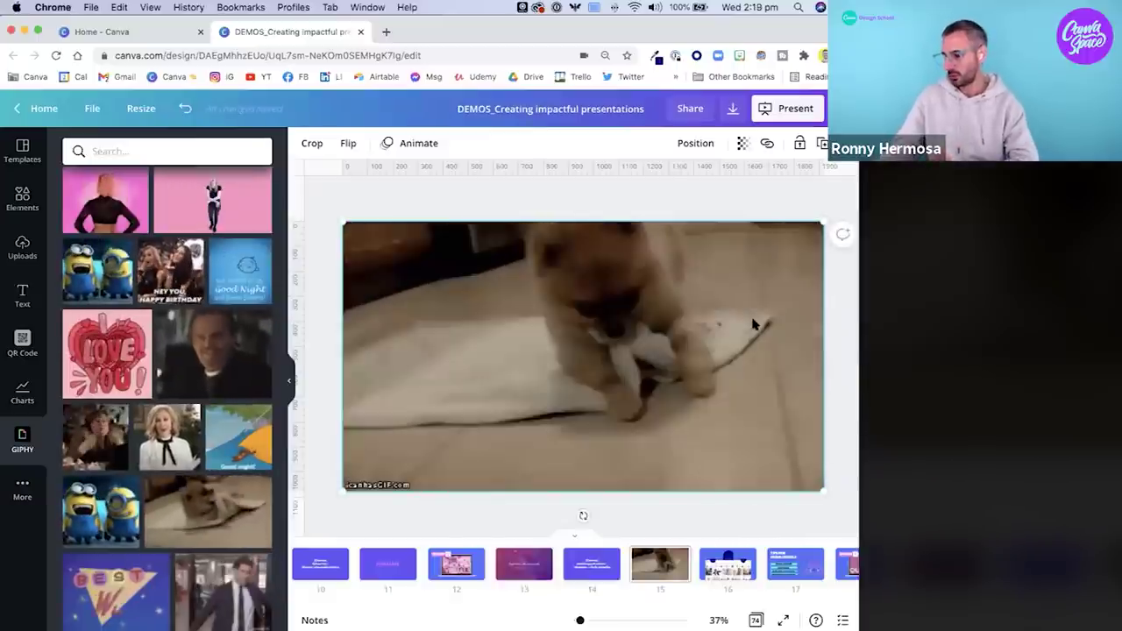
Set the puppy GIF's transparency to 42 and enlarge it beyond the slide edges, cropping out the "GOODNIGHT" caption.
left_click(742, 143)
left_click_drag(693, 184, 653, 191)
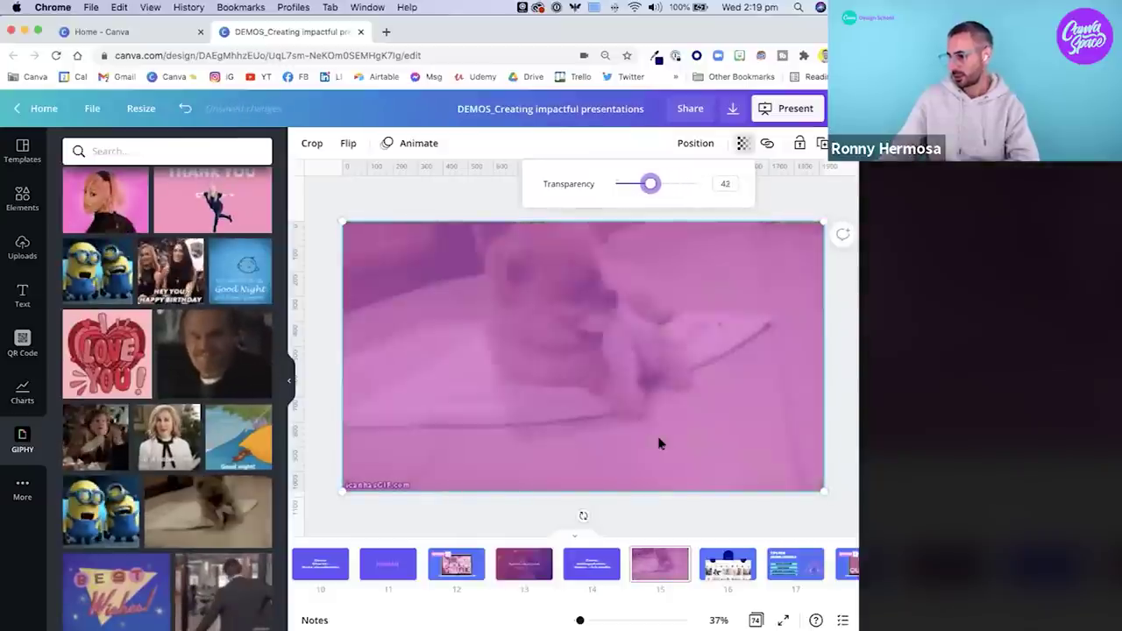
left_click(826, 496)
left_click_drag(825, 495, 802, 583)
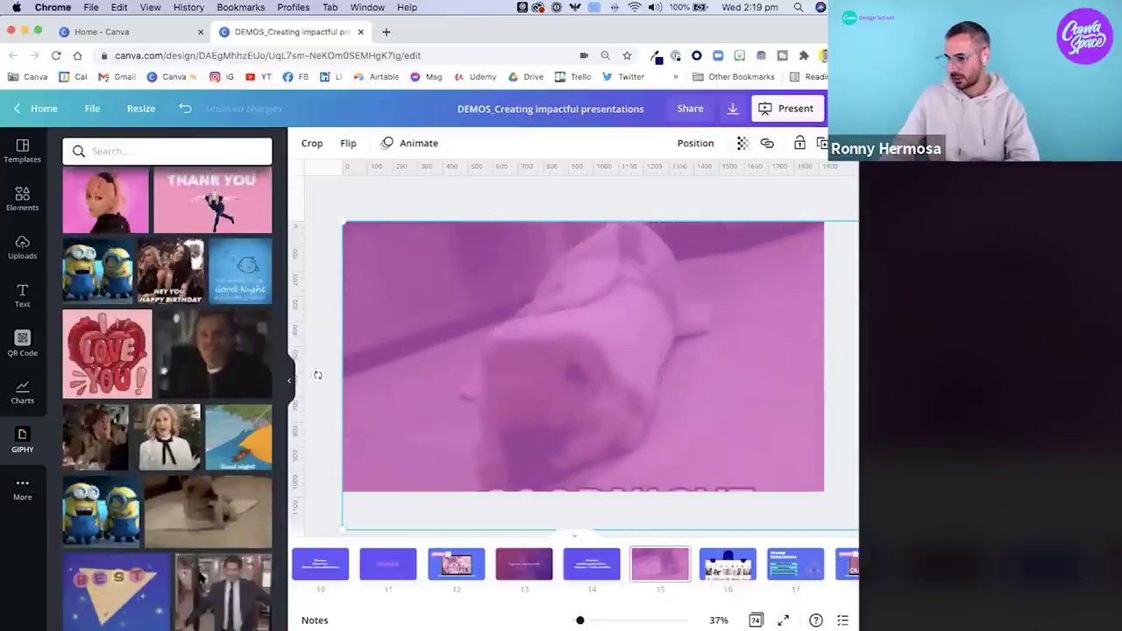
left_click_drag(336, 222, 318, 209)
left_click_drag(505, 336, 496, 335)
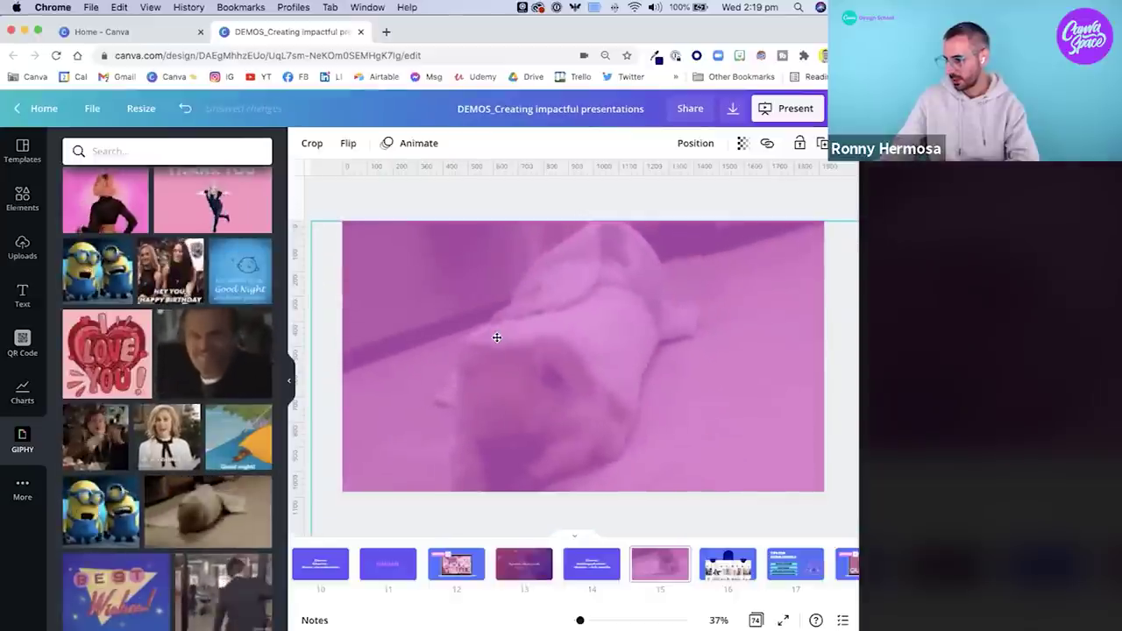
left_click(483, 193)
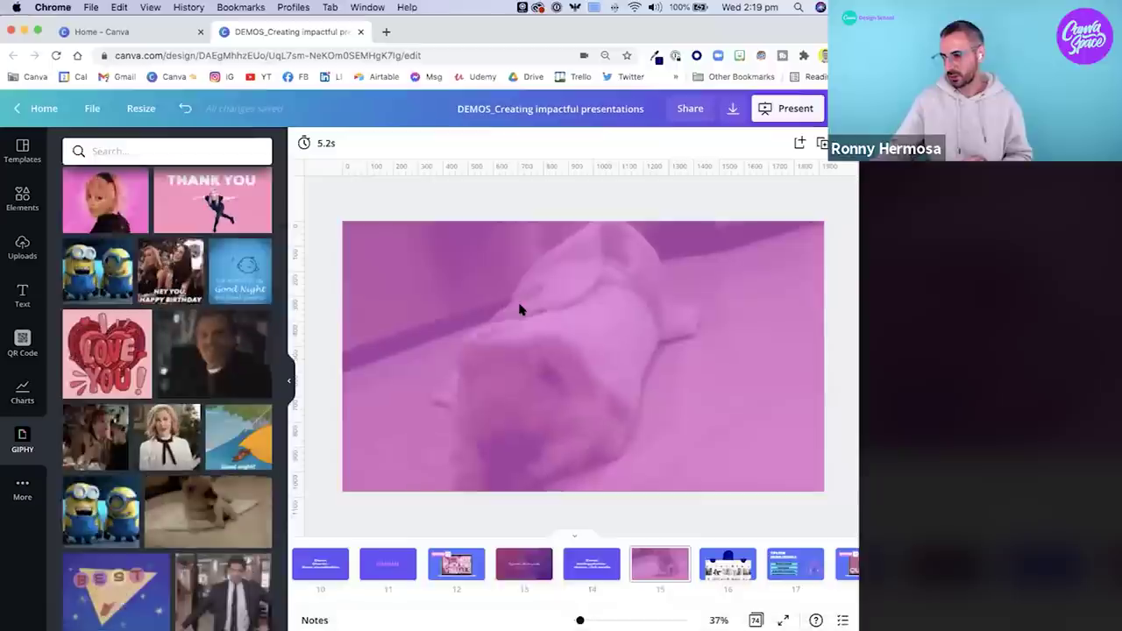
Switch to the running presentation and advance to the "Tips for using visuals" slide.
key("ctrl+Up")
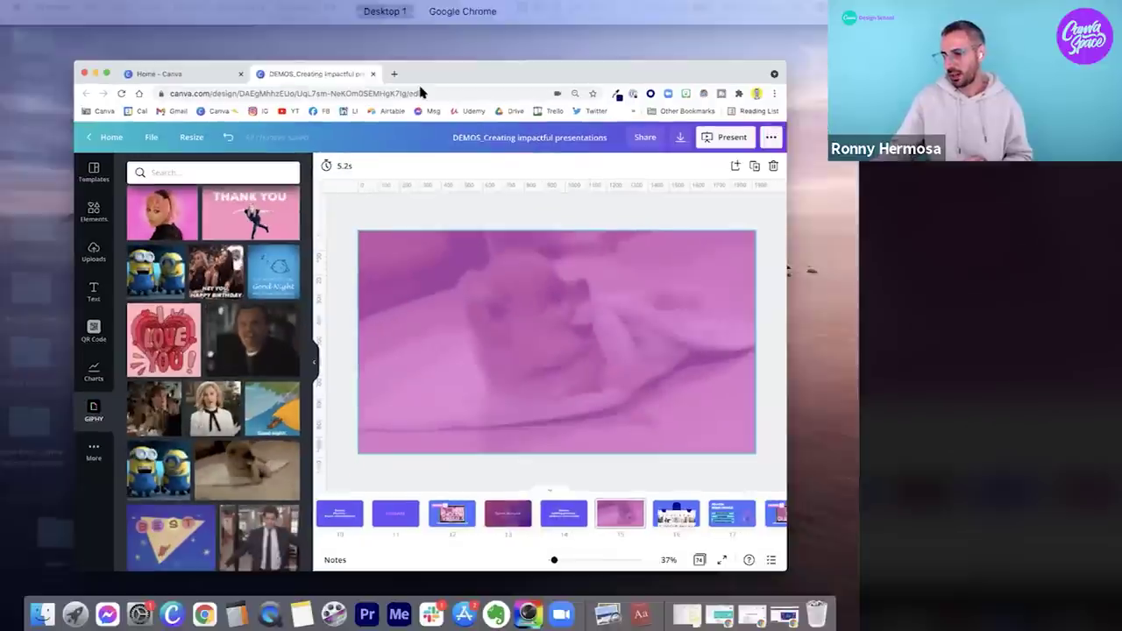
mouse_move(377, 75)
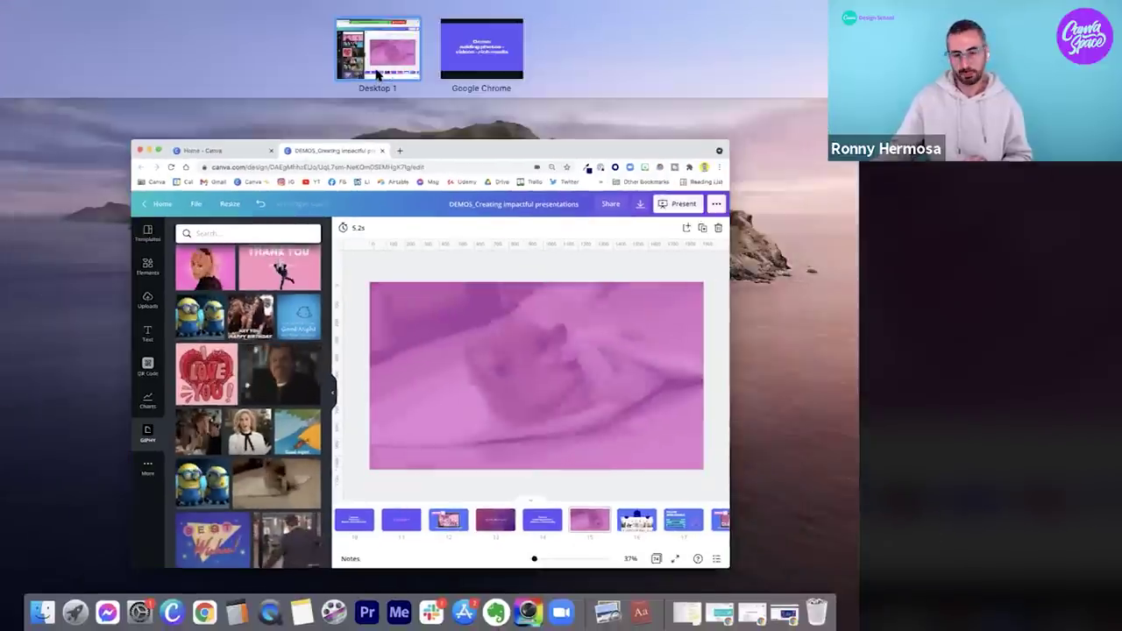
key("ctrl+Up")
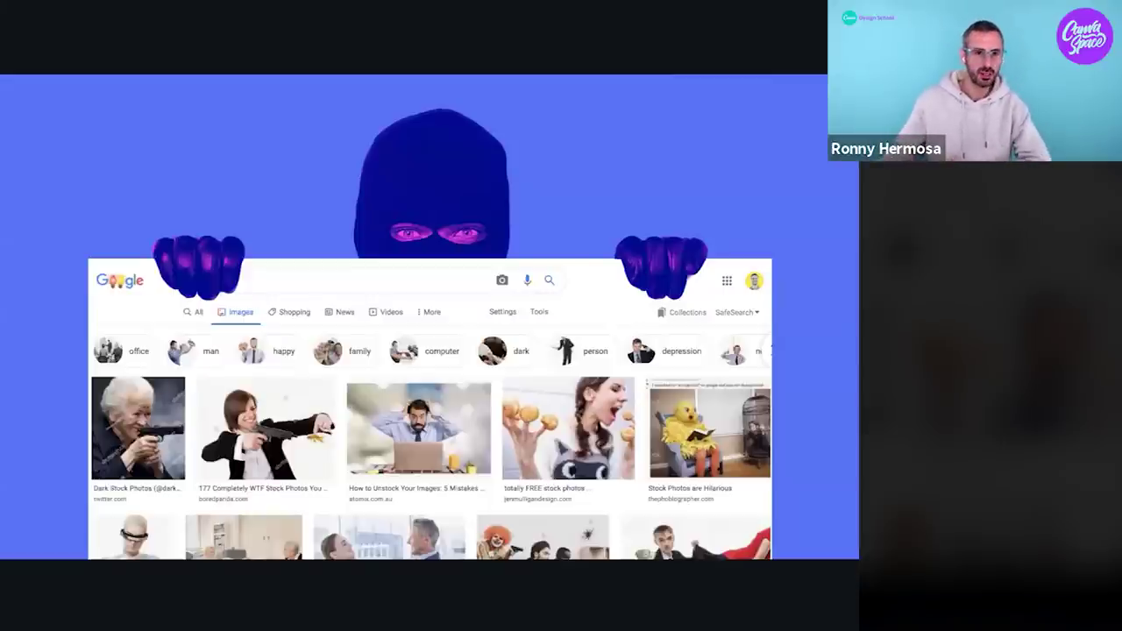
key("Right")
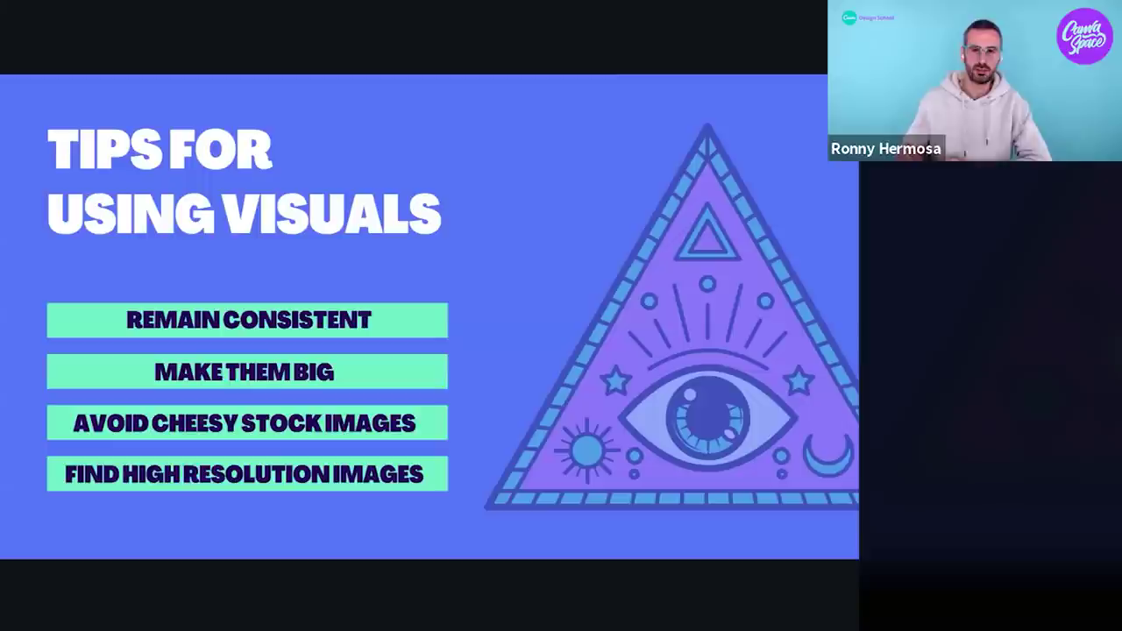
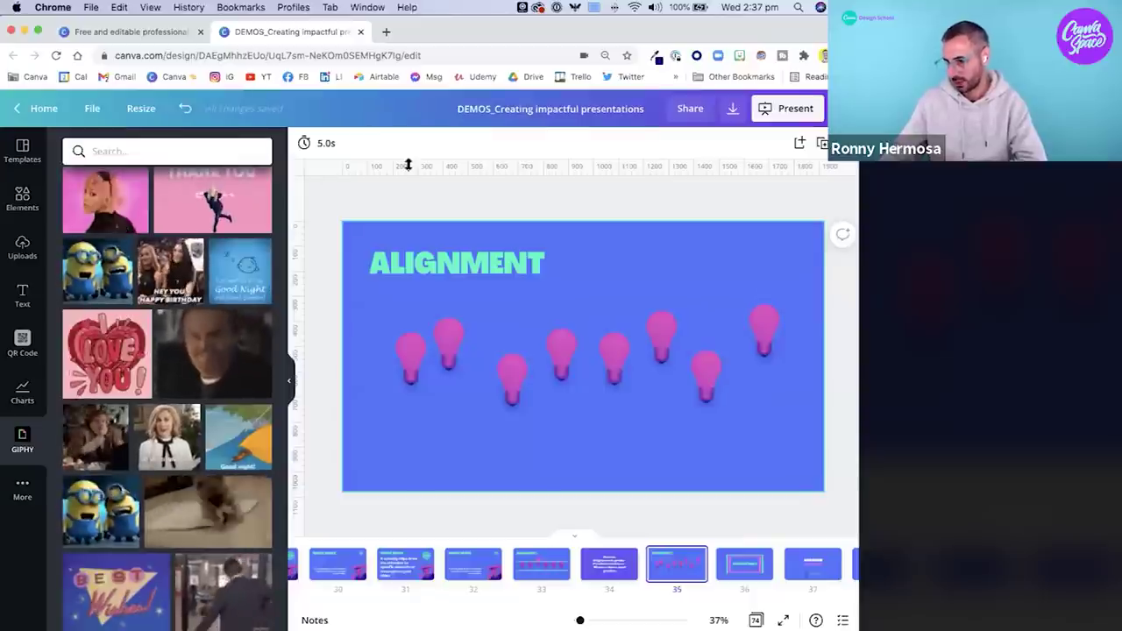
Turn off the rulers and the guides while on the "Alignment" slide.
left_click(92, 109)
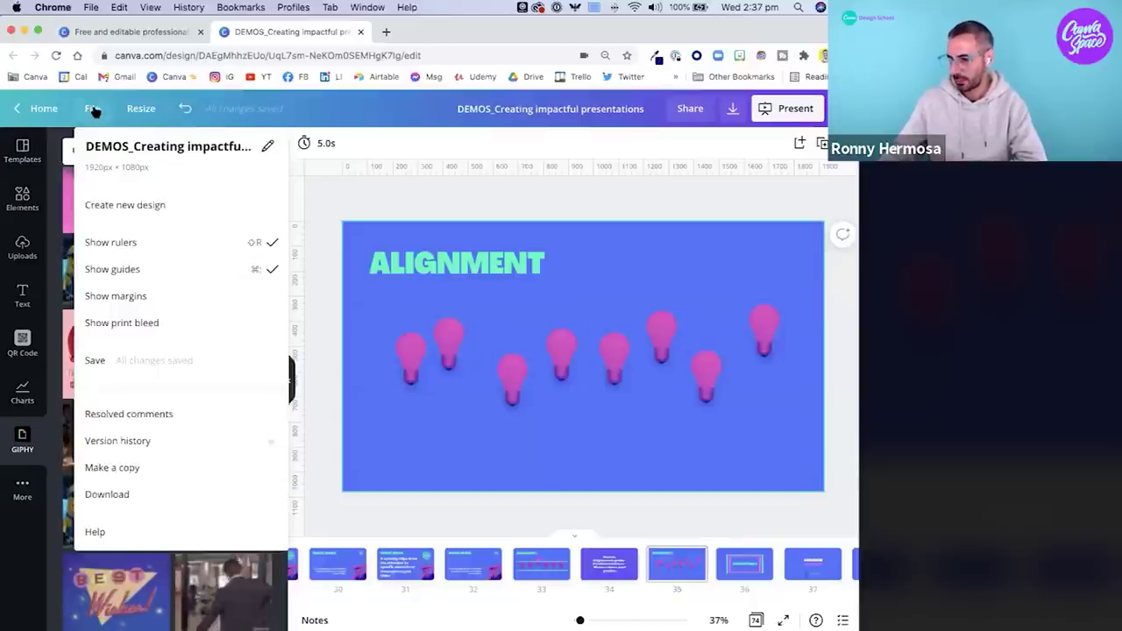
left_click(133, 250)
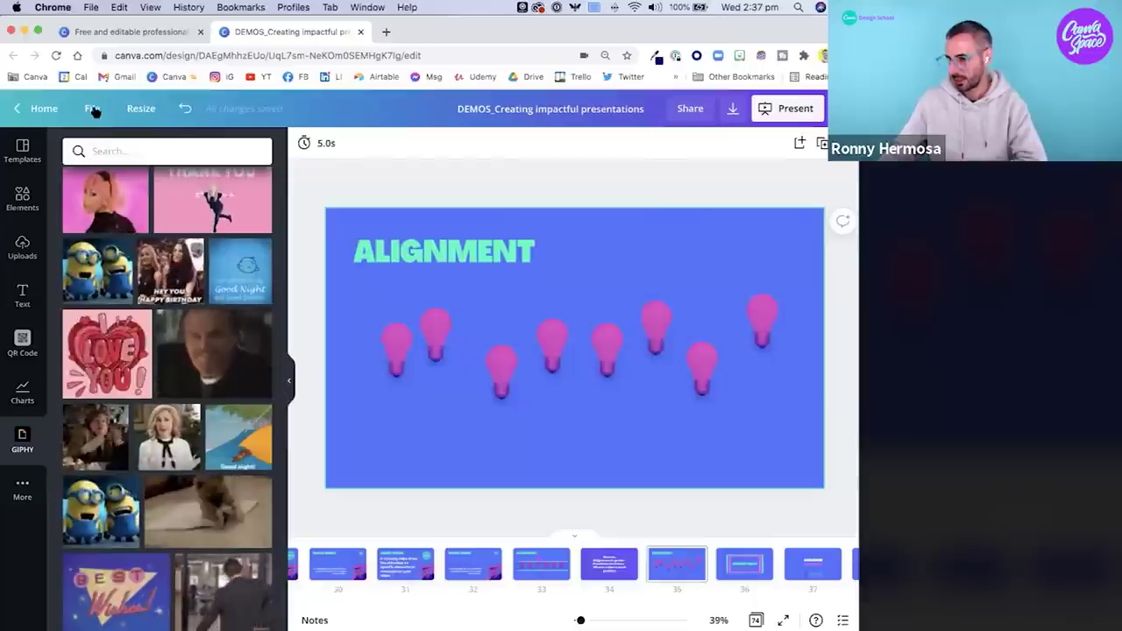
left_click(90, 110)
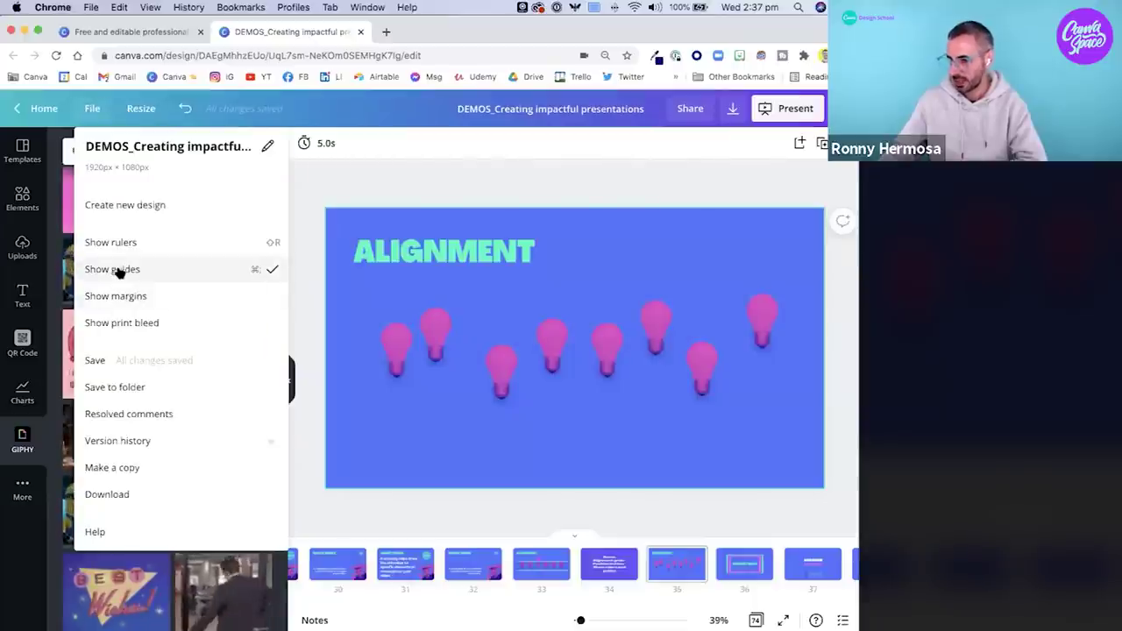
left_click(119, 271)
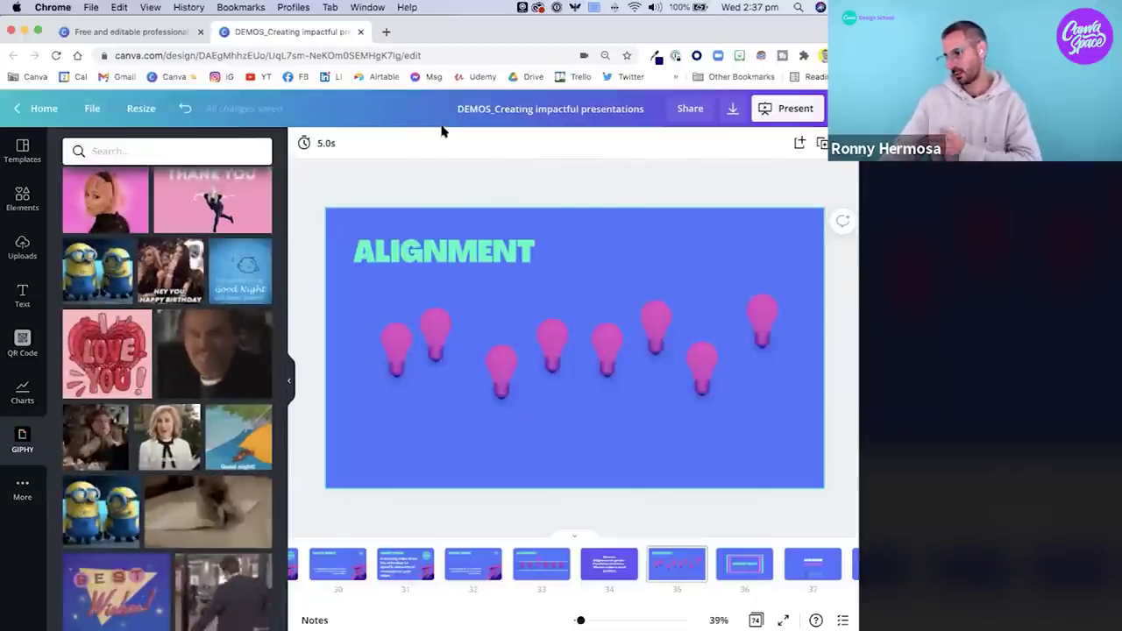
Turn the rulers and the guides back on for the design.
left_click(92, 110)
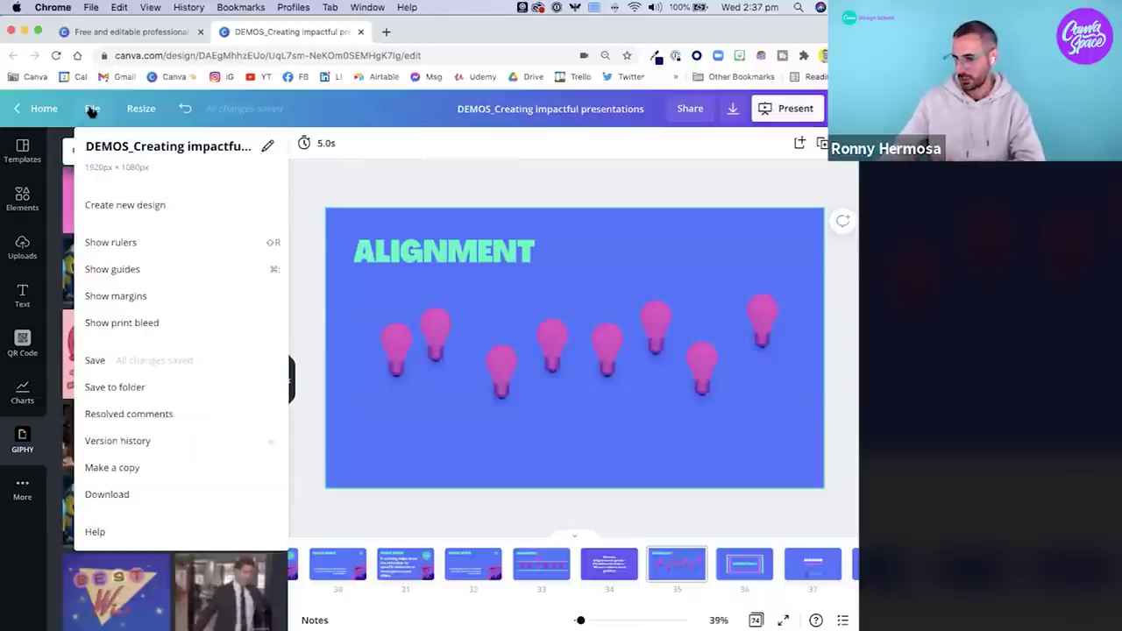
left_click(128, 245)
left_click(91, 108)
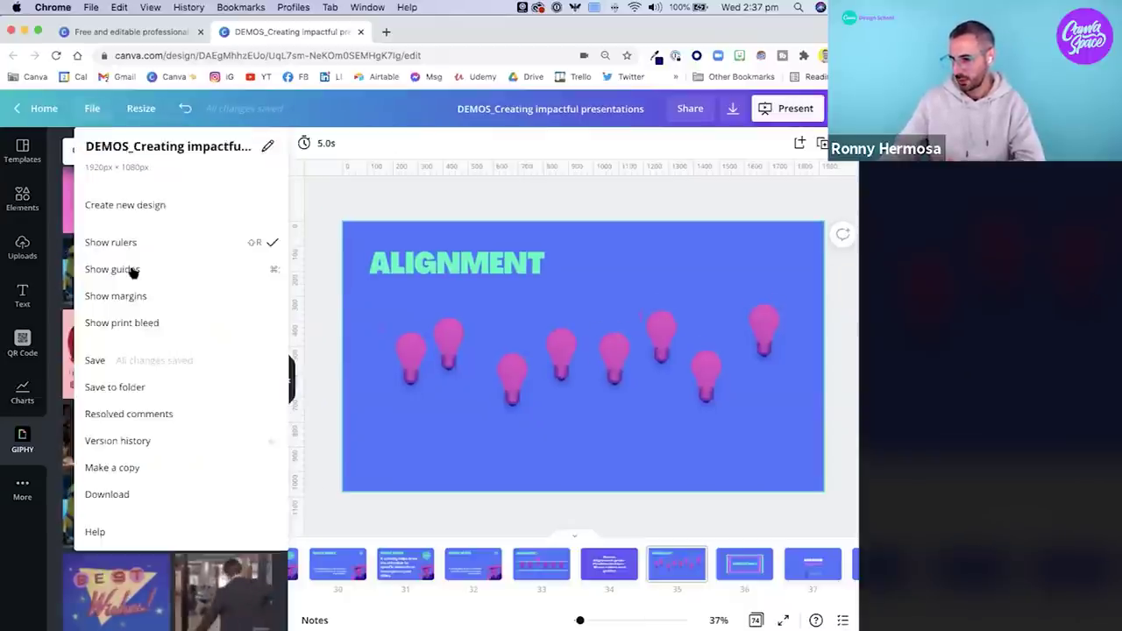
left_click(123, 270)
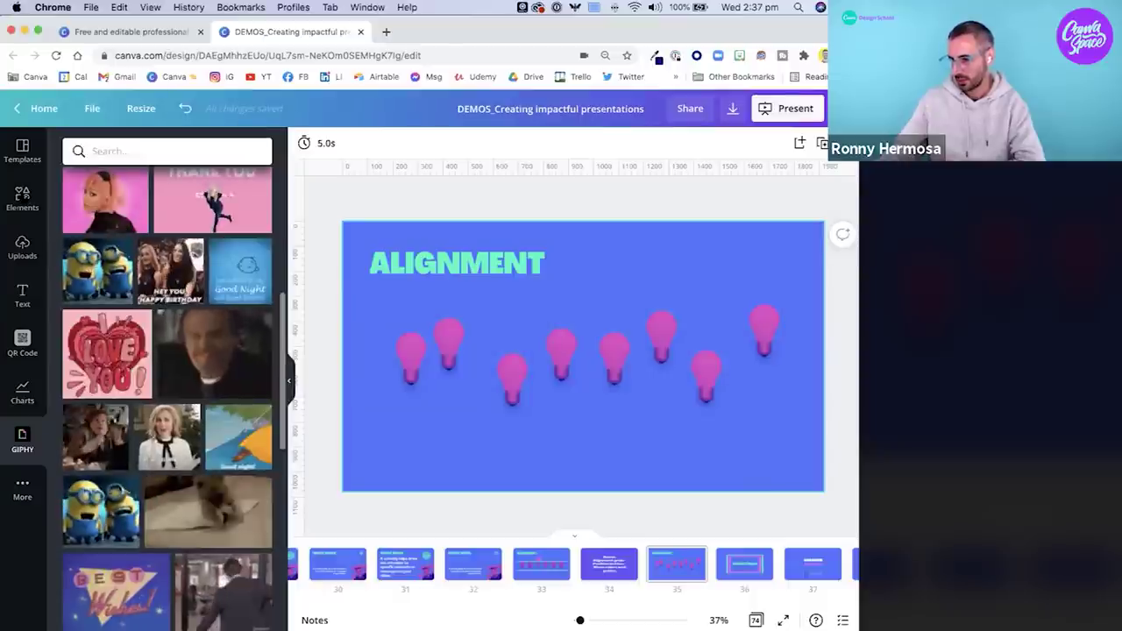
Collapse the side panel, then place a vertical guide at 612 px and a horizontal guide at about 380 px on the "Alignment" slide.
left_click(22, 197)
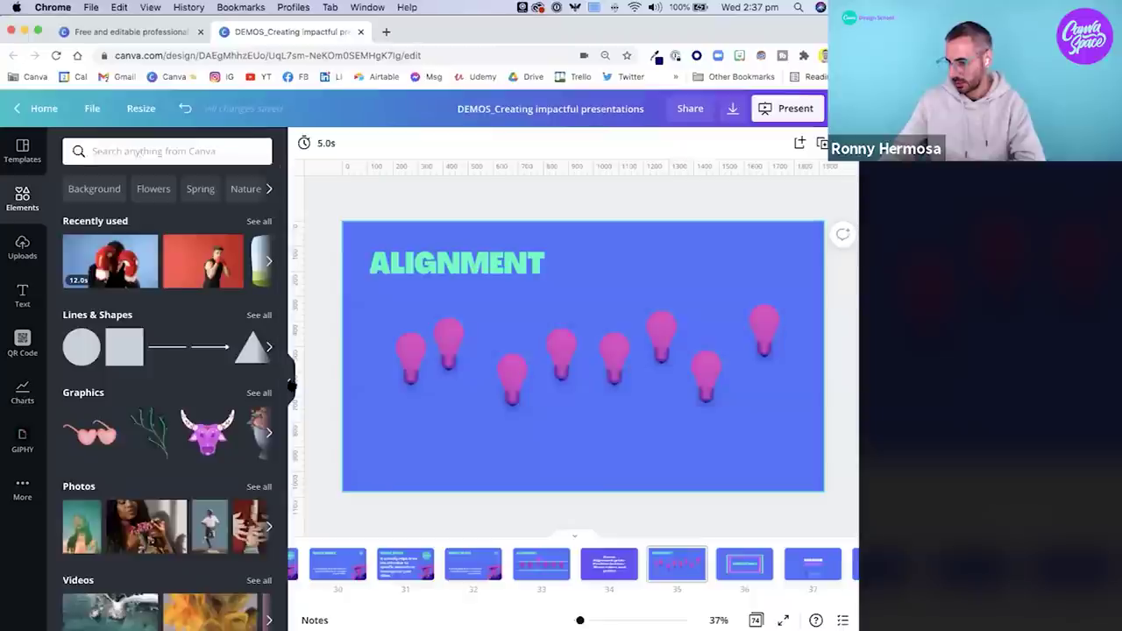
left_click(290, 383)
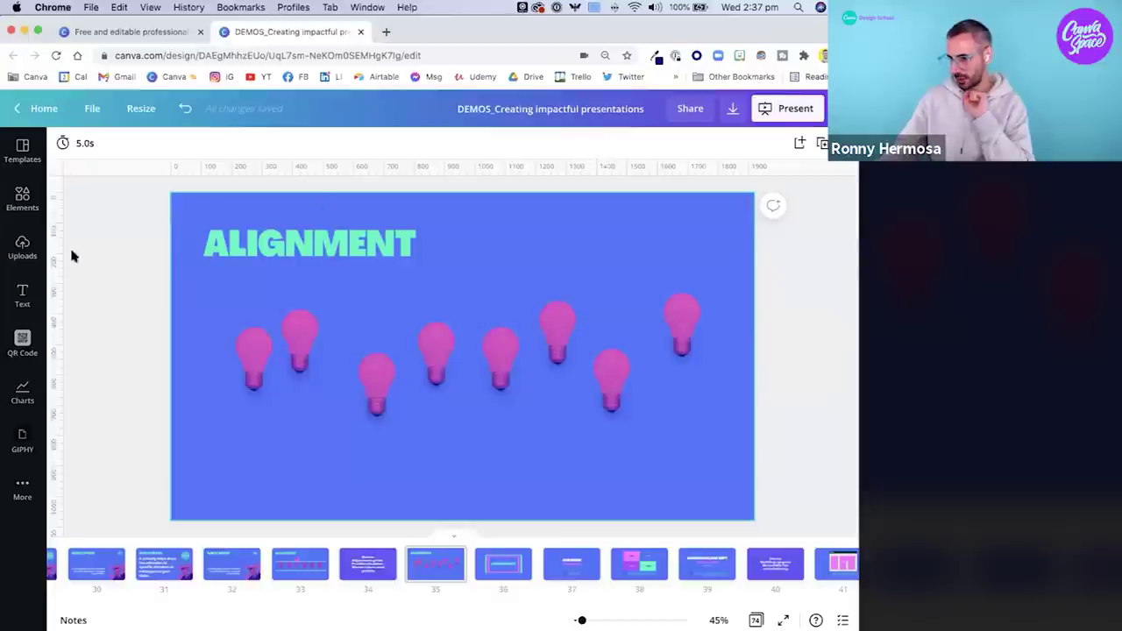
left_click_drag(55, 369, 357, 349)
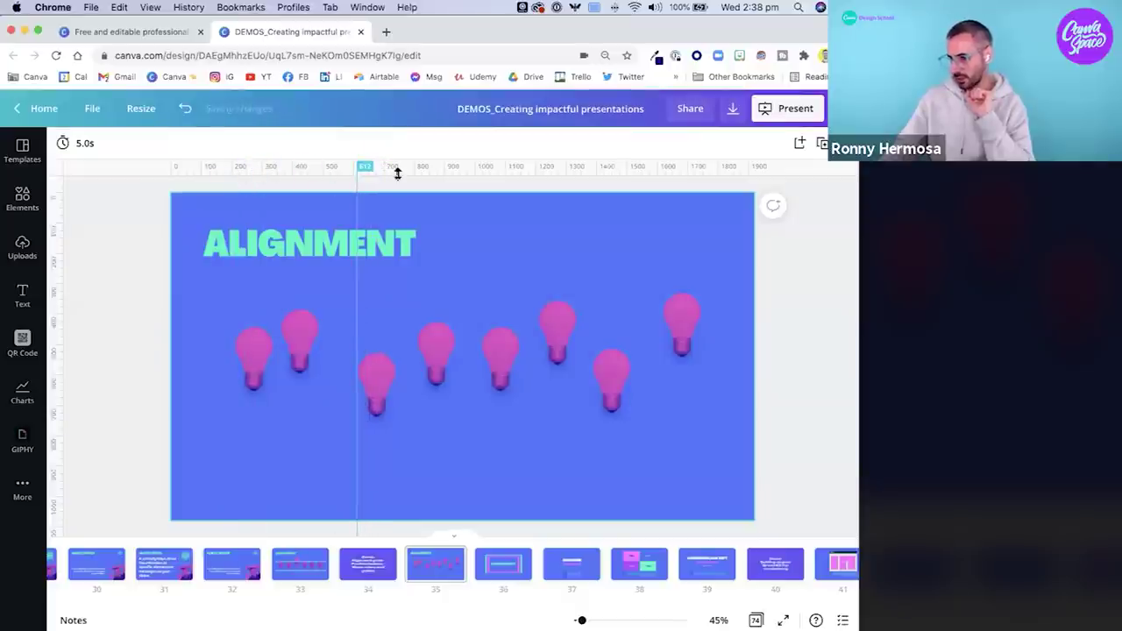
left_click_drag(416, 258, 418, 310)
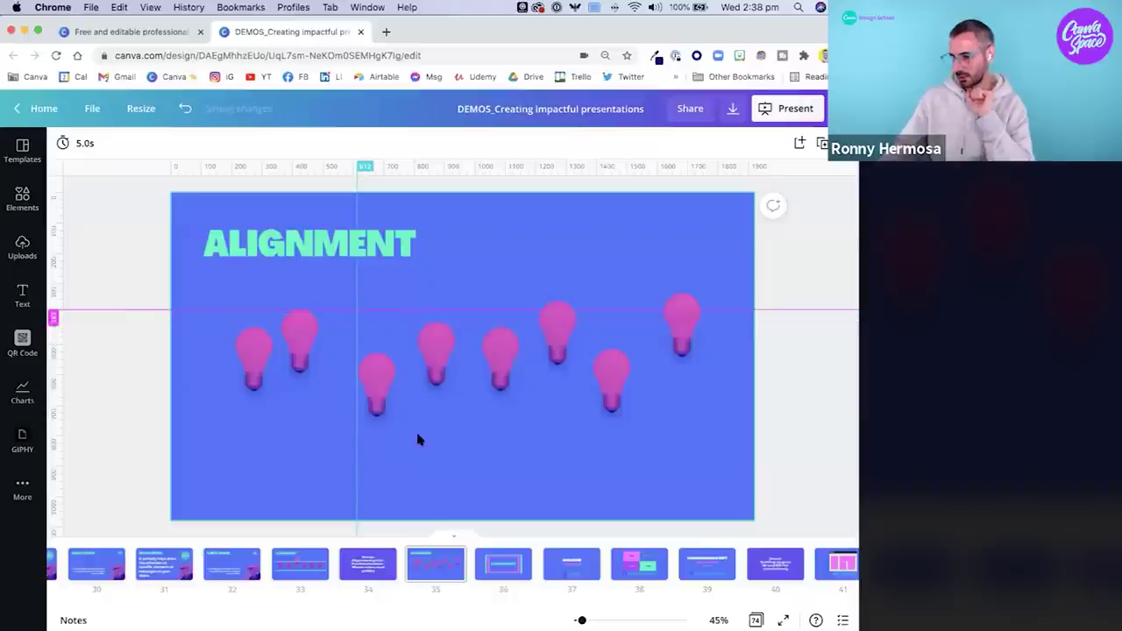
Move the third, fourth and fifth light bulbs so their tops meet the horizontal guide, and remove both guides from the slide.
left_click(386, 372)
left_click_drag(376, 380, 376, 336)
left_click_drag(435, 360, 436, 346)
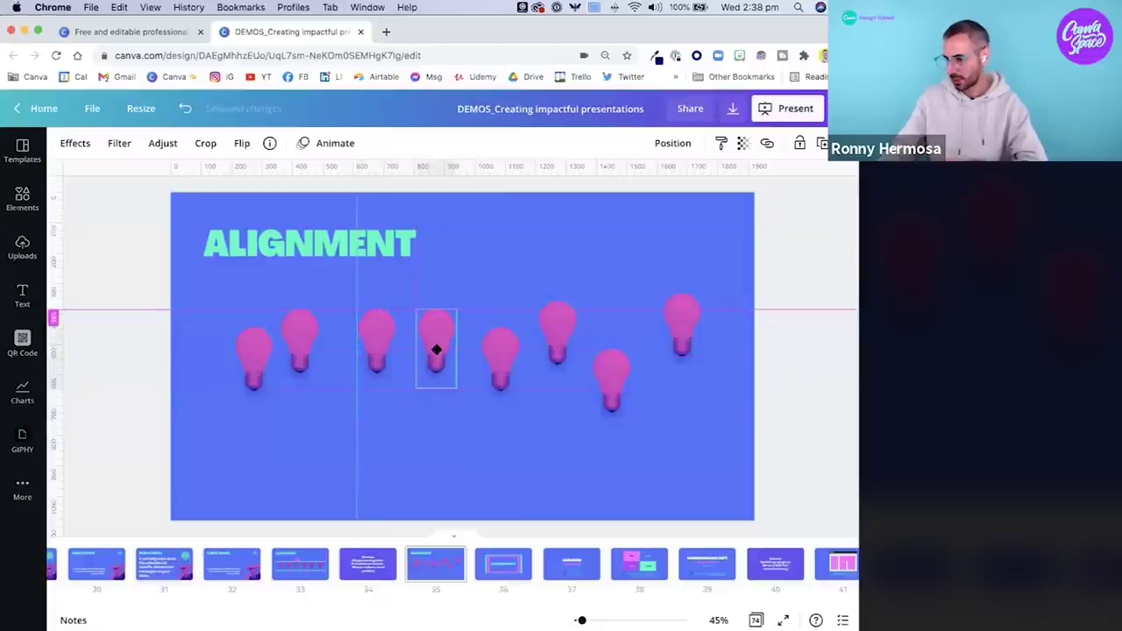
left_click_drag(505, 355, 505, 333)
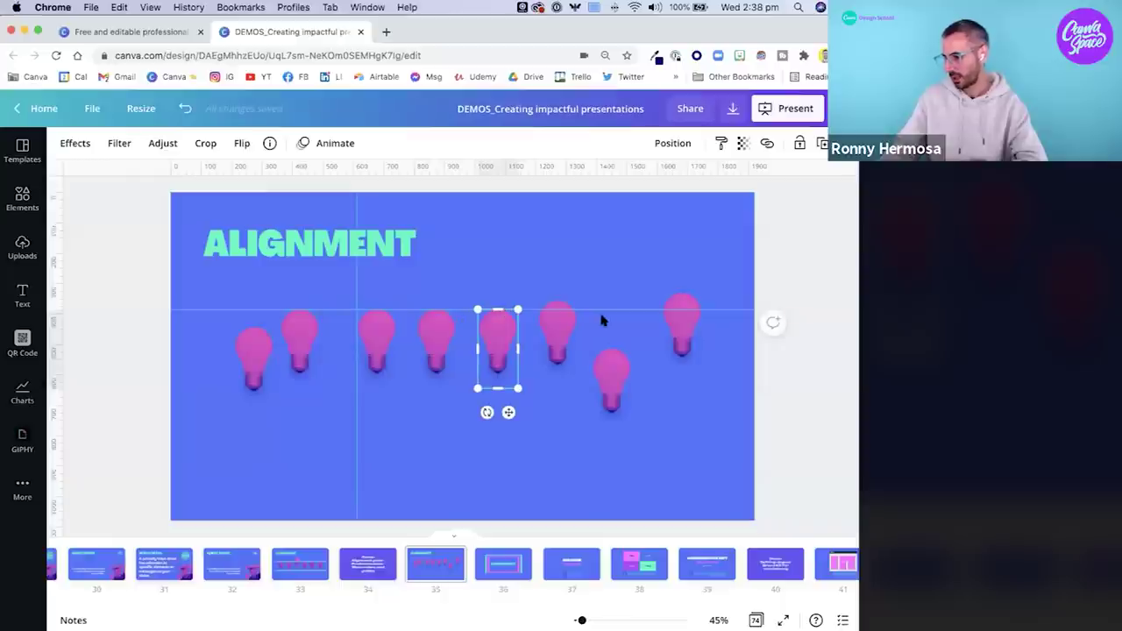
left_click_drag(562, 228, 553, 175)
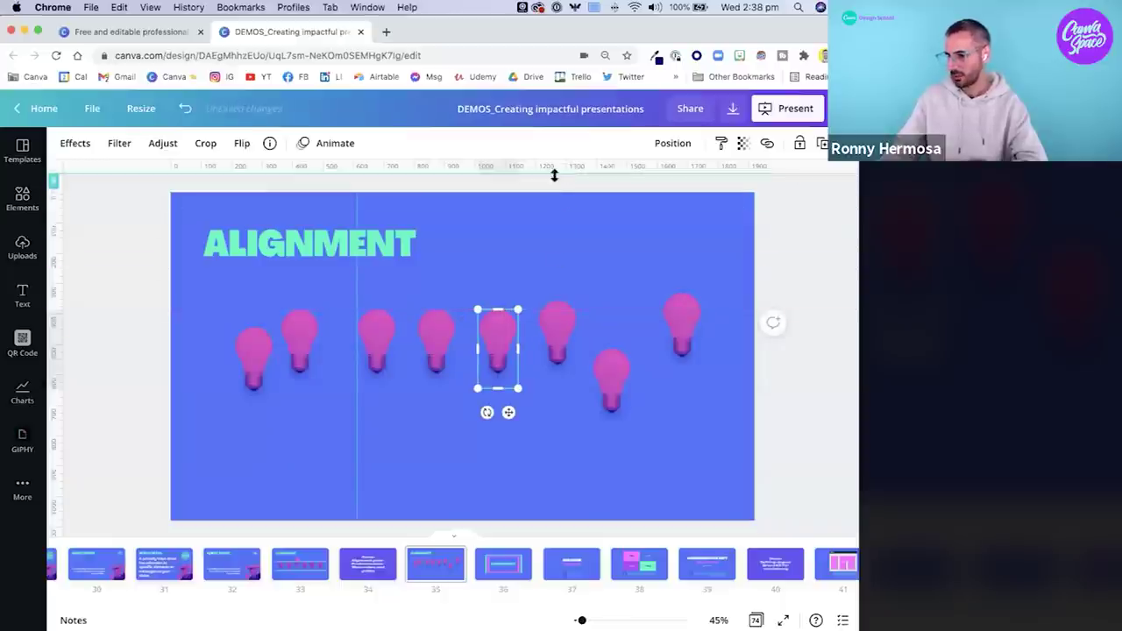
left_click_drag(211, 304, 54, 307)
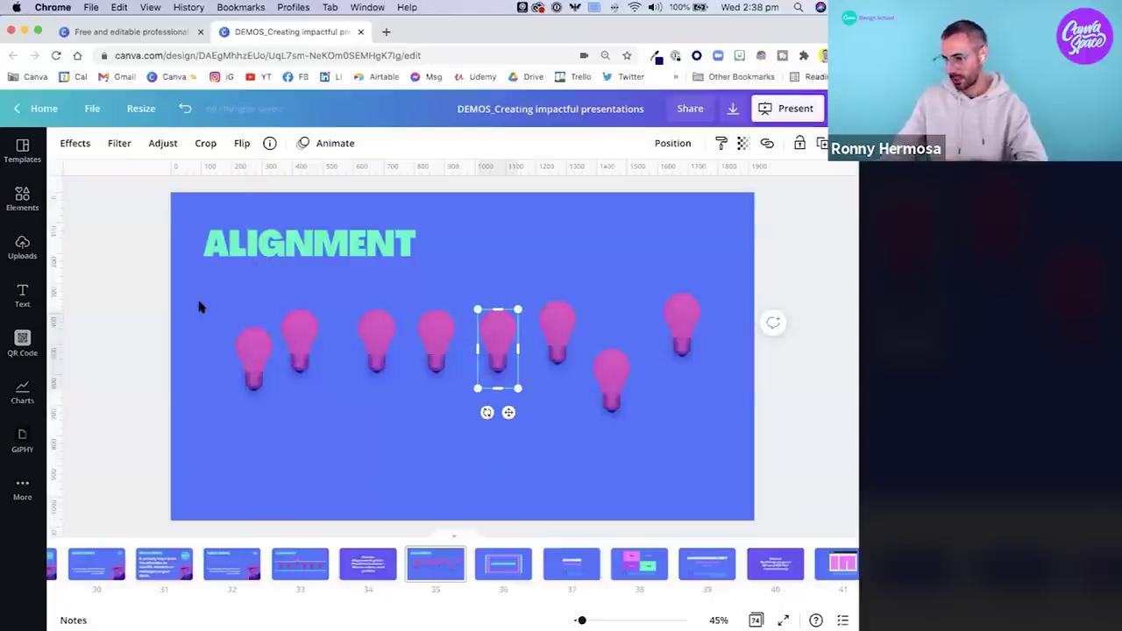
Select all eight light bulbs and move them together, snapping the selection to the center of the "Alignment" slide.
left_click_drag(137, 295, 748, 435)
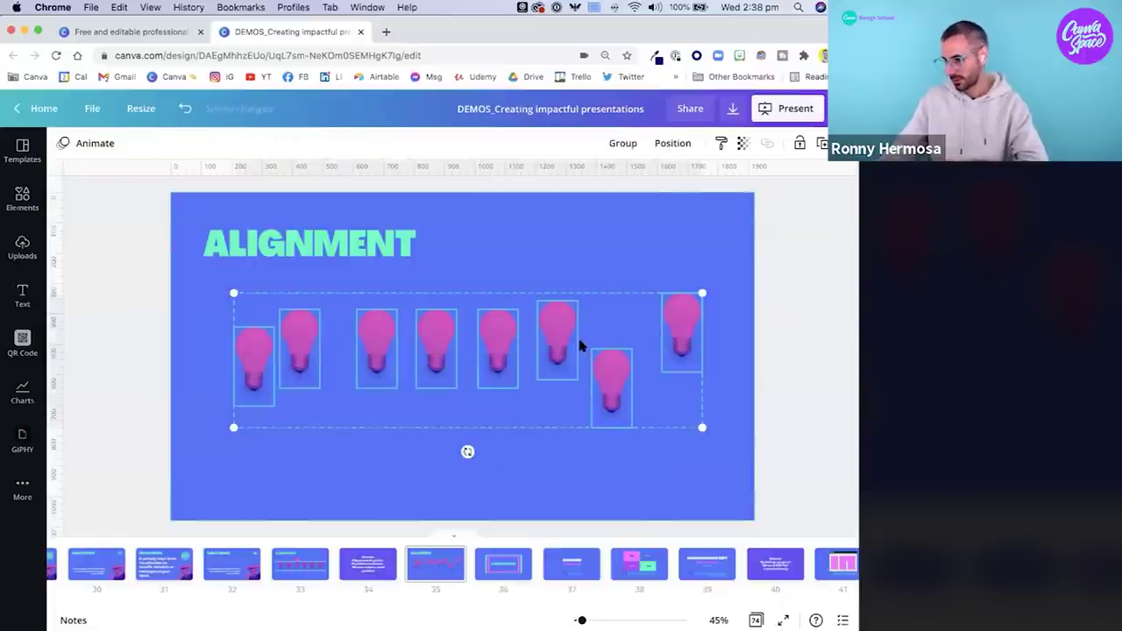
left_click_drag(573, 318, 582, 399)
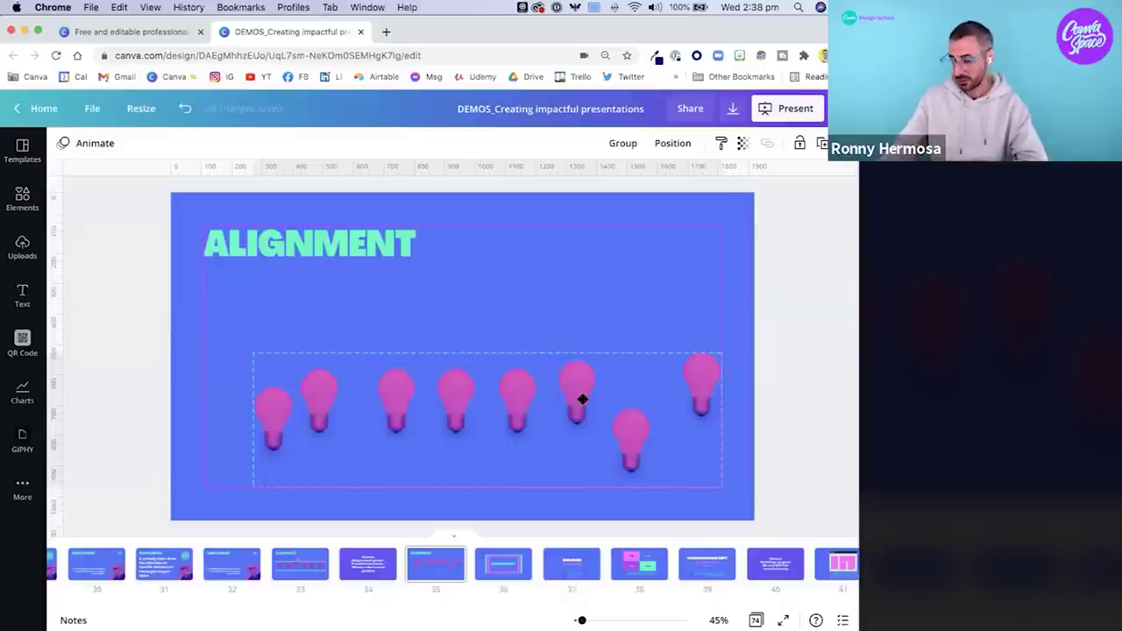
left_click_drag(582, 399, 582, 353)
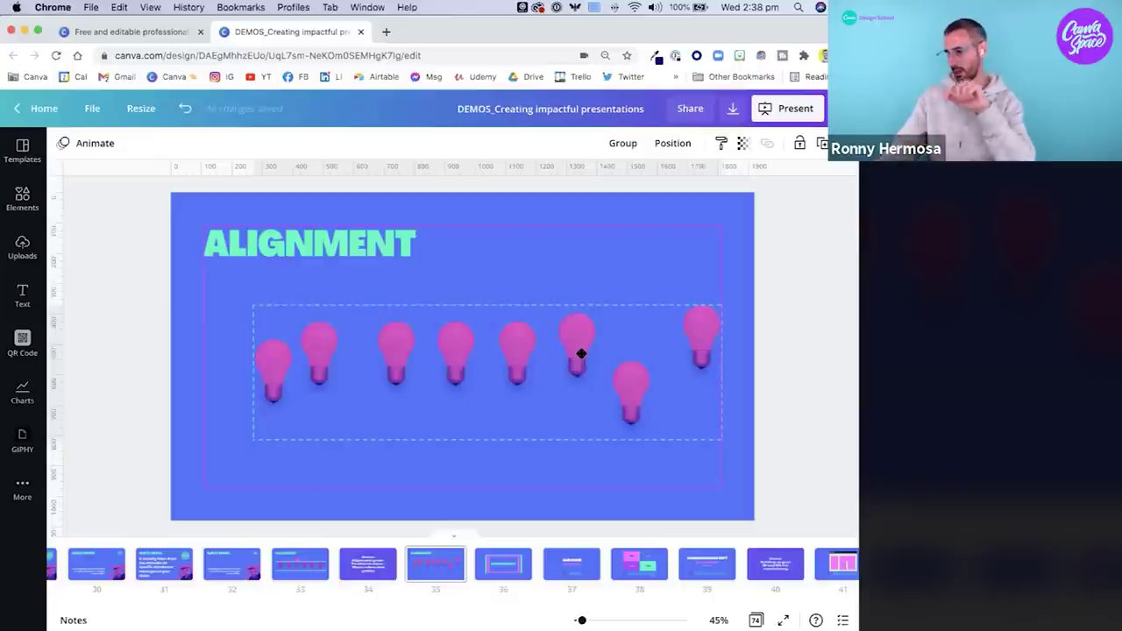
left_click_drag(581, 330, 556, 335)
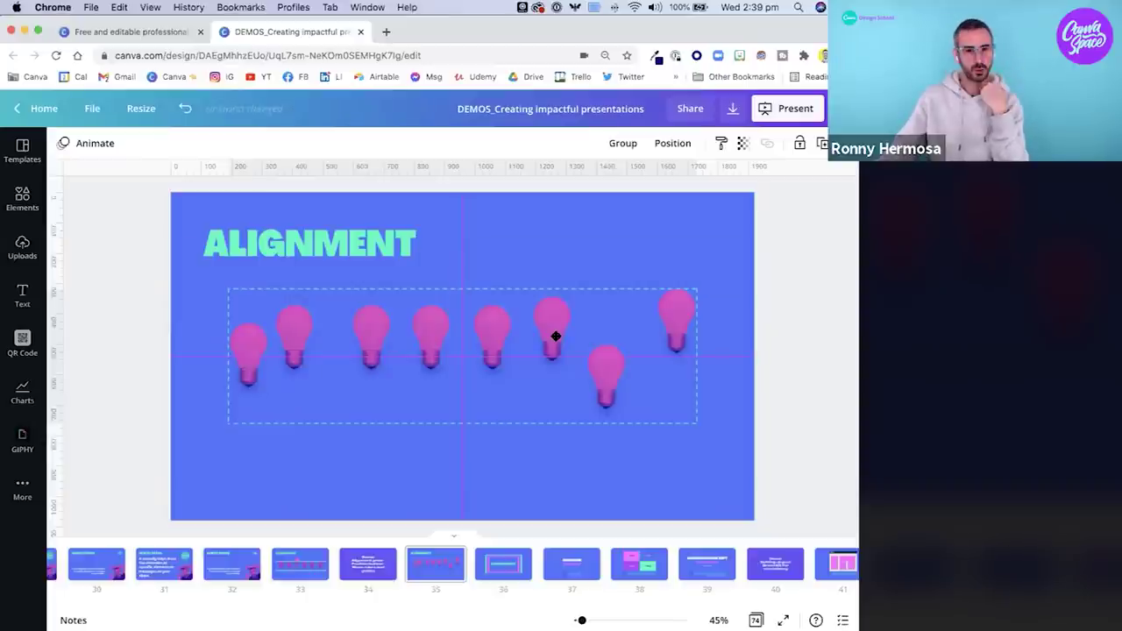
left_click(554, 340)
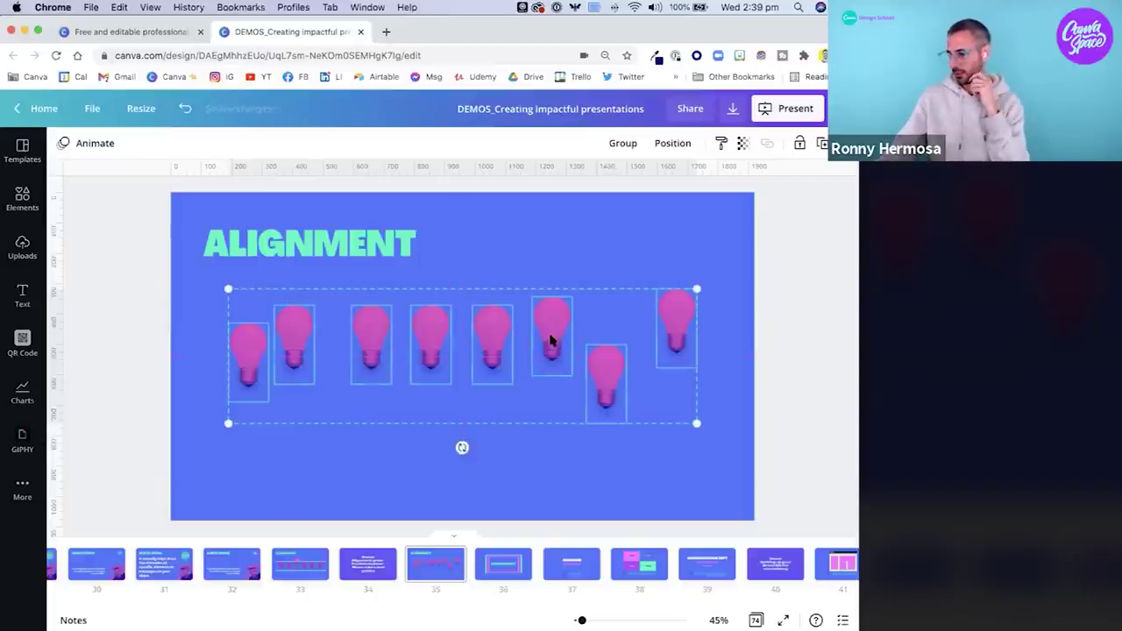
Reselect all eight light bulbs and space them evenly, horizontally and vertically.
left_click(557, 253)
left_click_drag(109, 304, 701, 417)
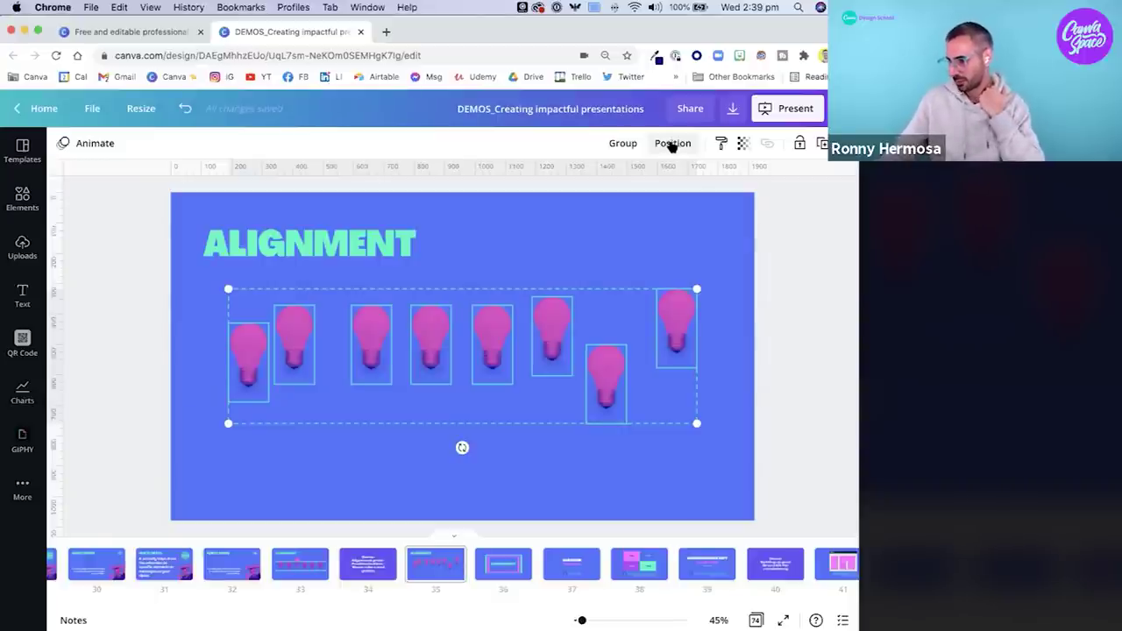
left_click(672, 145)
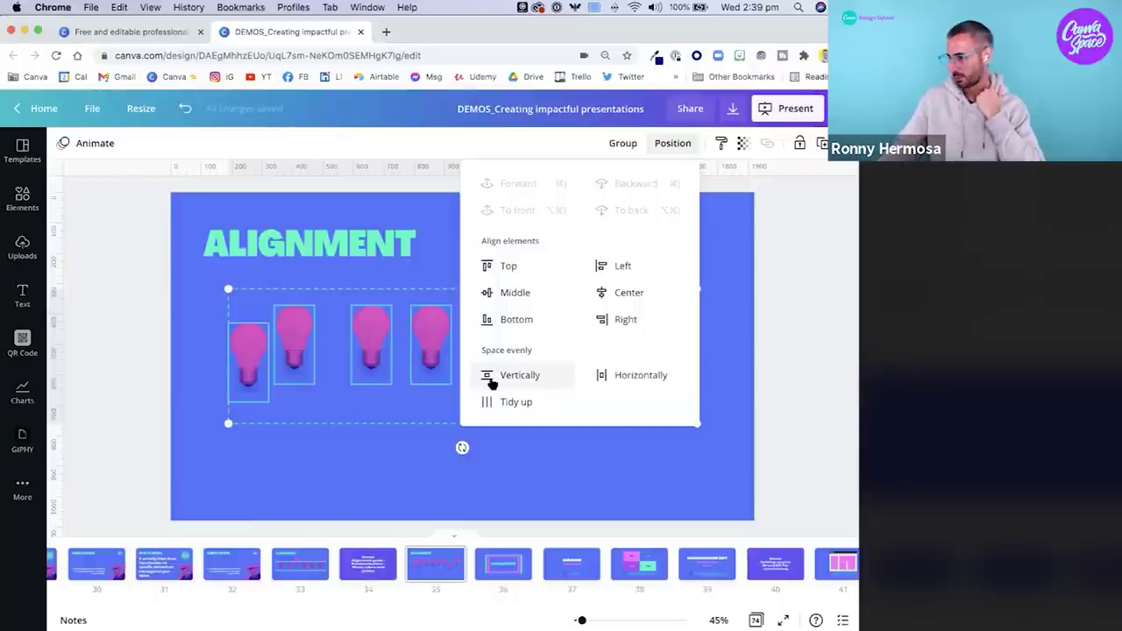
left_click(636, 380)
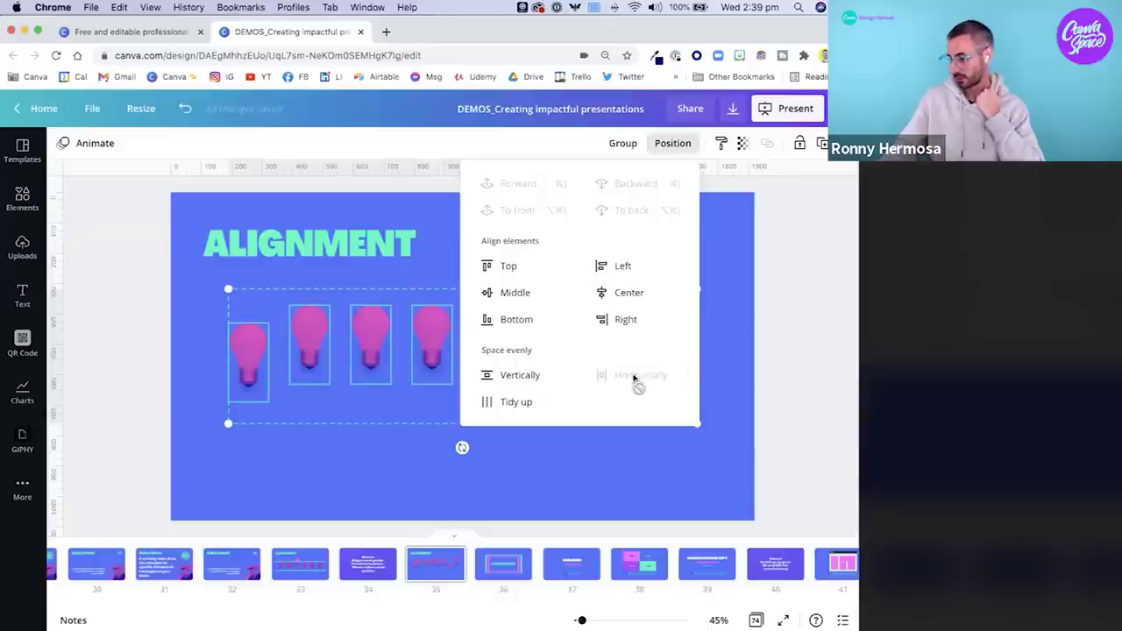
left_click(516, 383)
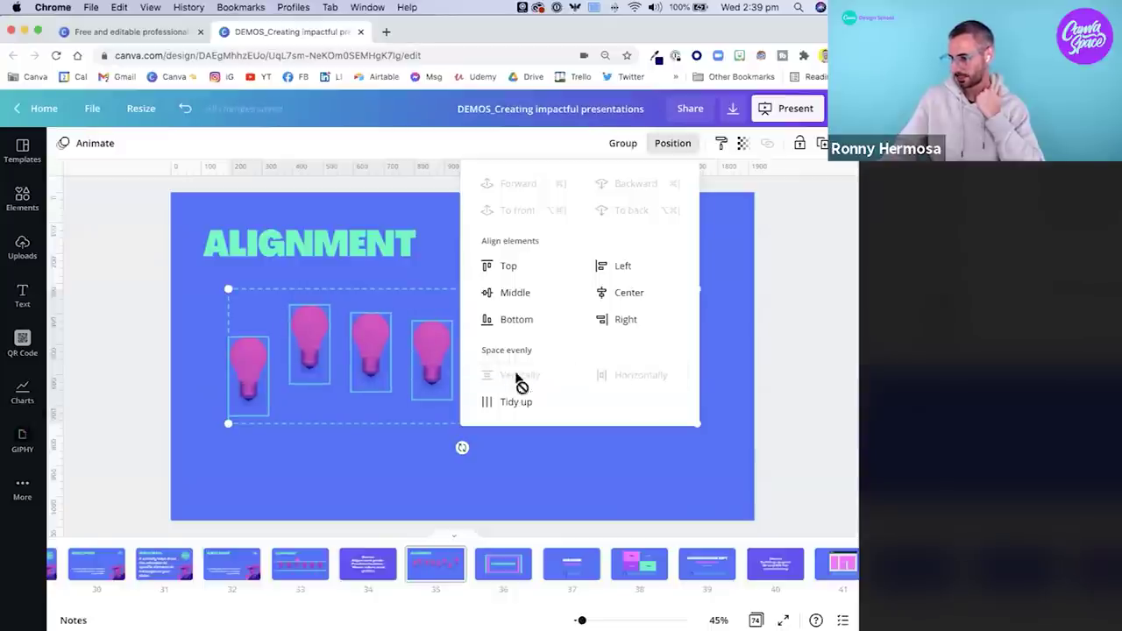
Reselect all eight light bulbs and apply Tidy up to arrange them in one even row.
left_click(411, 481)
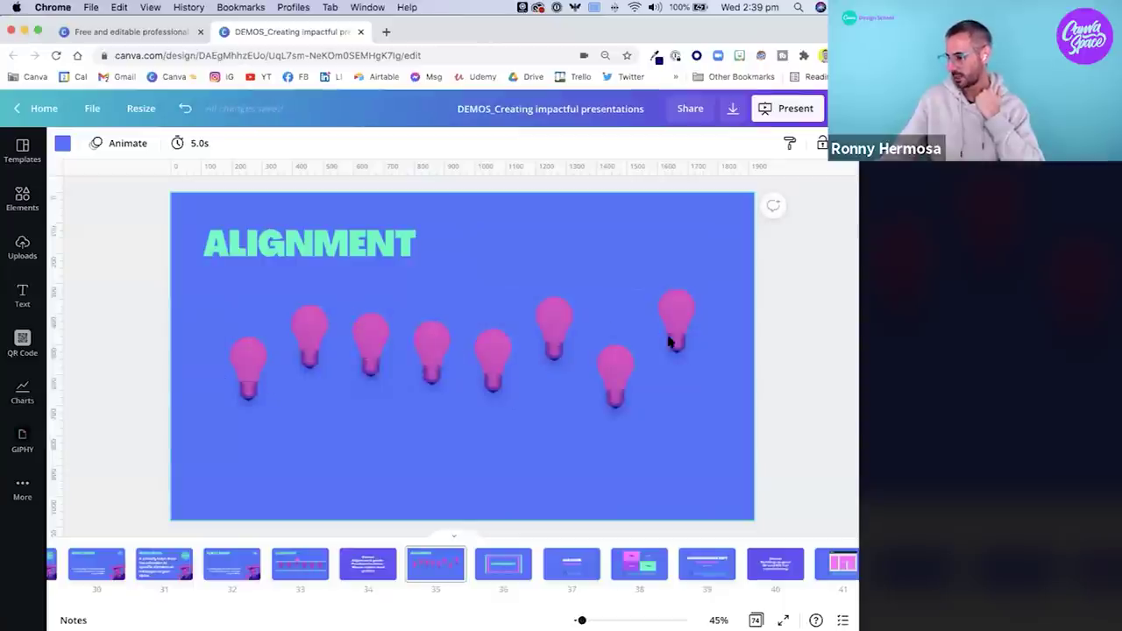
left_click_drag(119, 312, 735, 405)
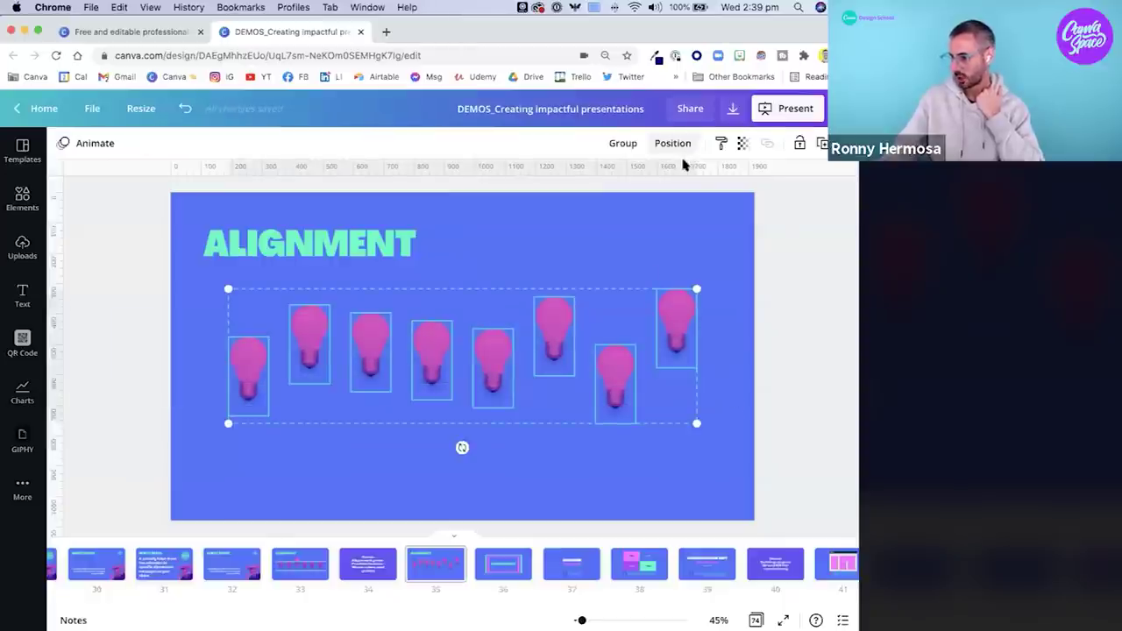
left_click(672, 143)
left_click(511, 408)
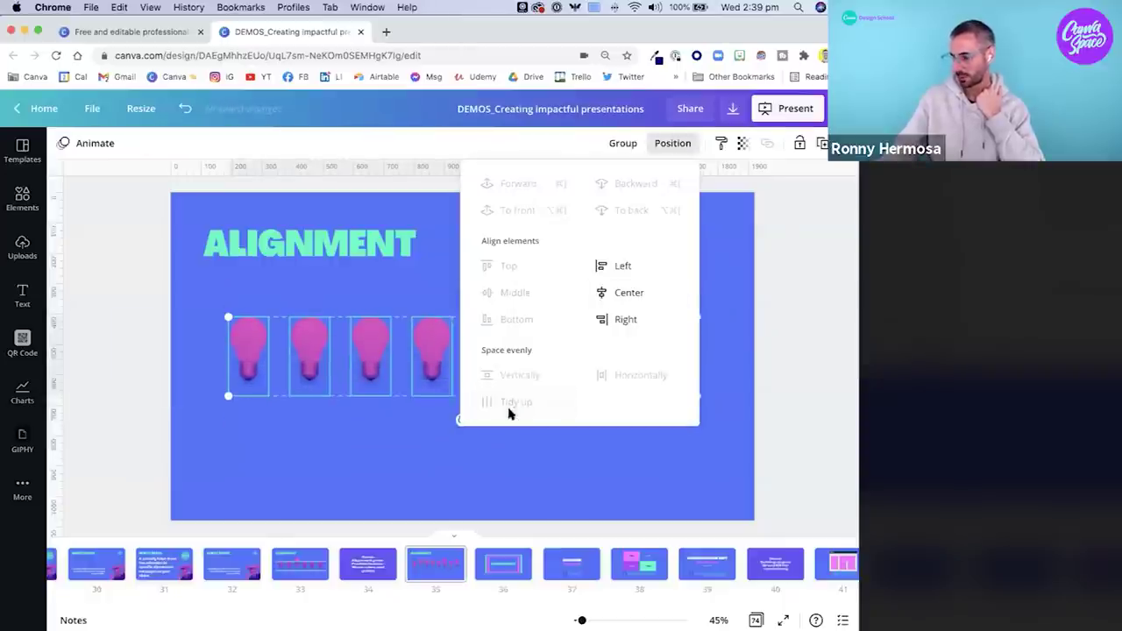
left_click(419, 448)
left_click(410, 415)
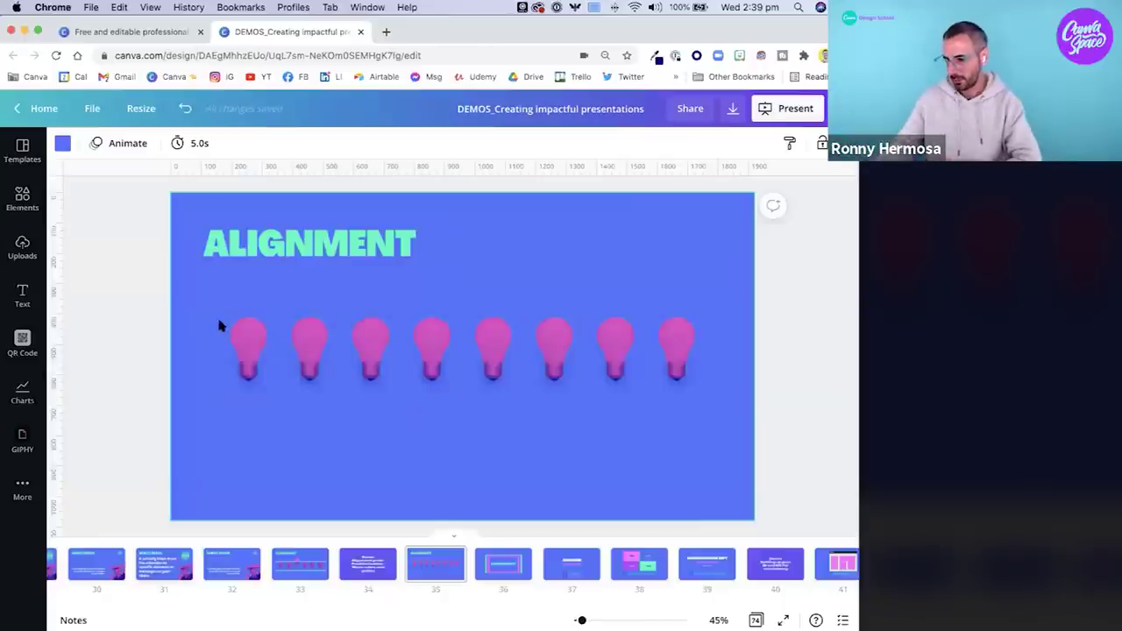
Select the whole row of light bulbs and snap it to the horizontal and vertical center of the slide.
left_click_drag(207, 305, 730, 411)
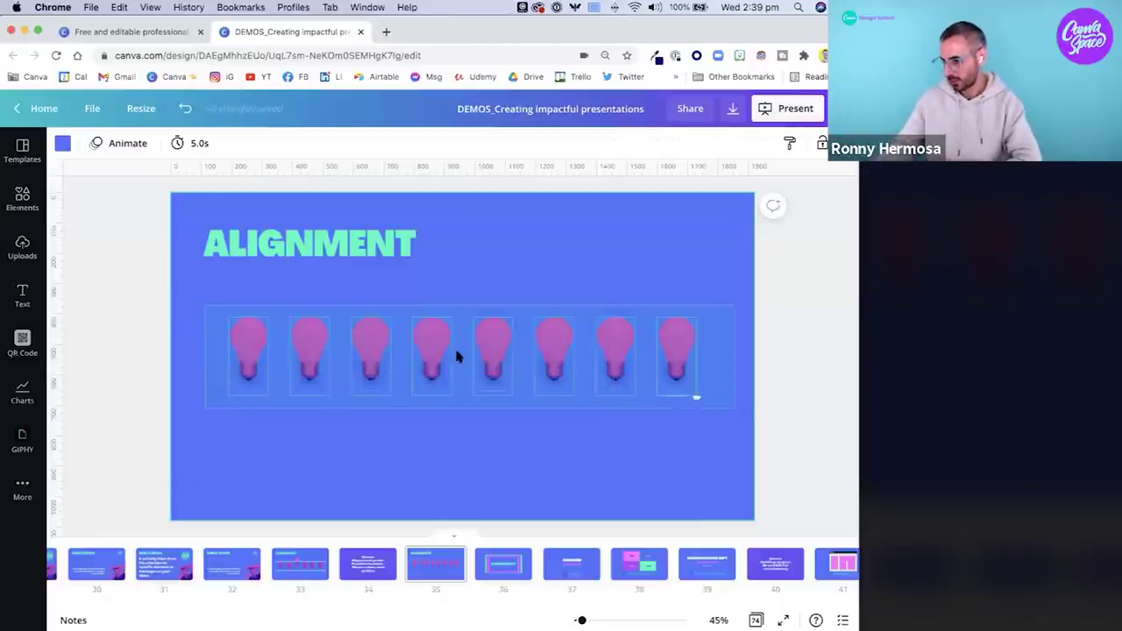
left_click_drag(487, 362, 487, 356)
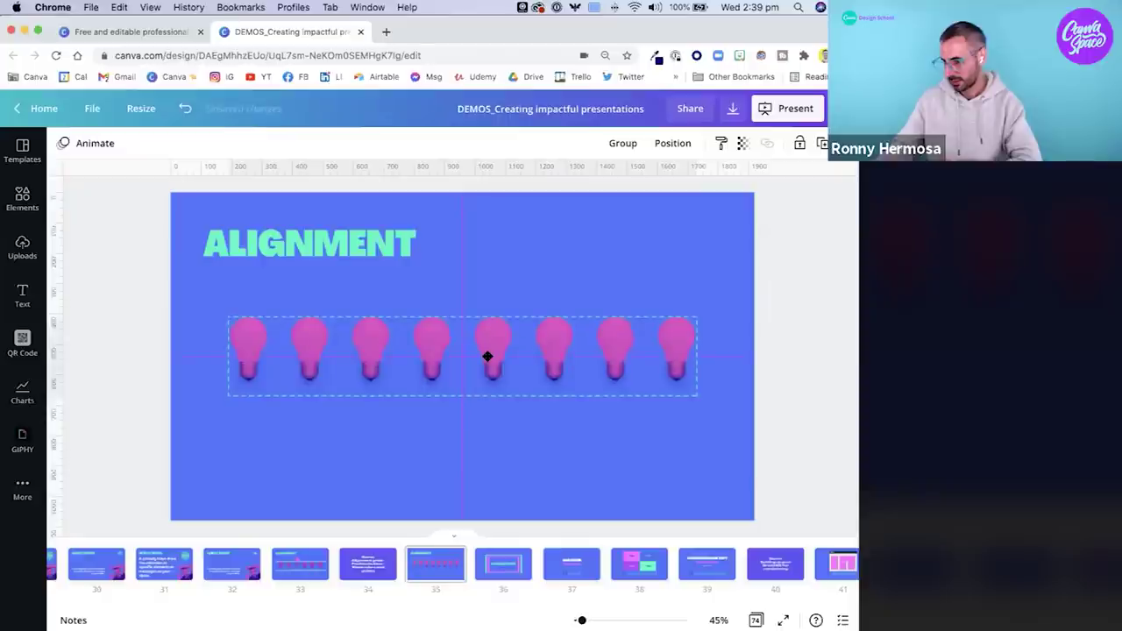
left_click(480, 442)
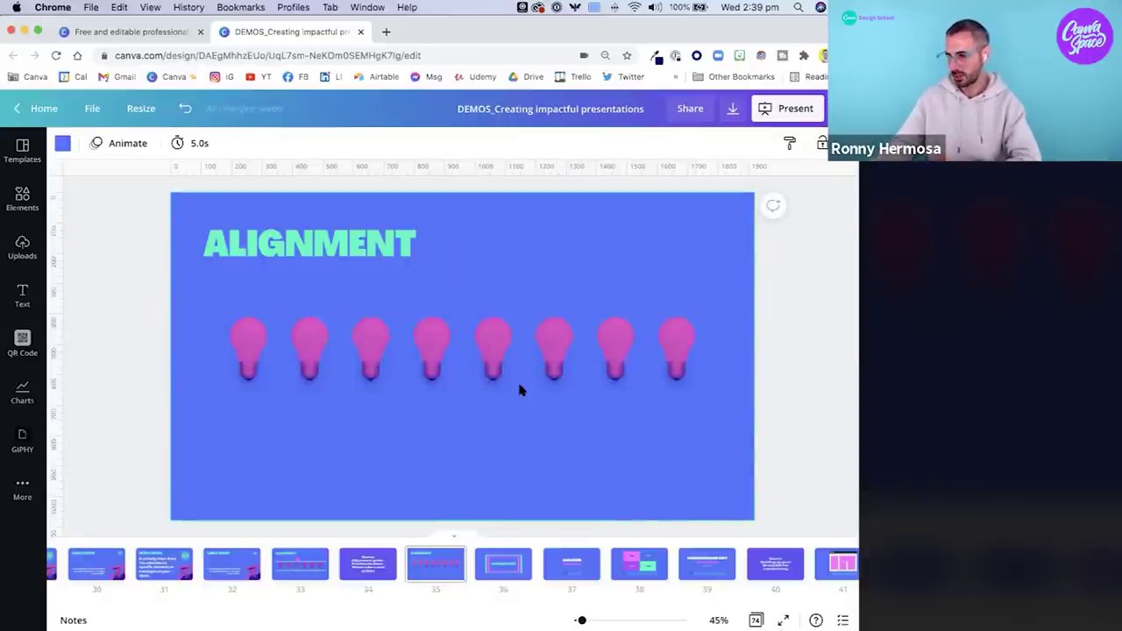
Switch to the running presentation and advance to the "Consistency" slide.
key("ctrl+Up")
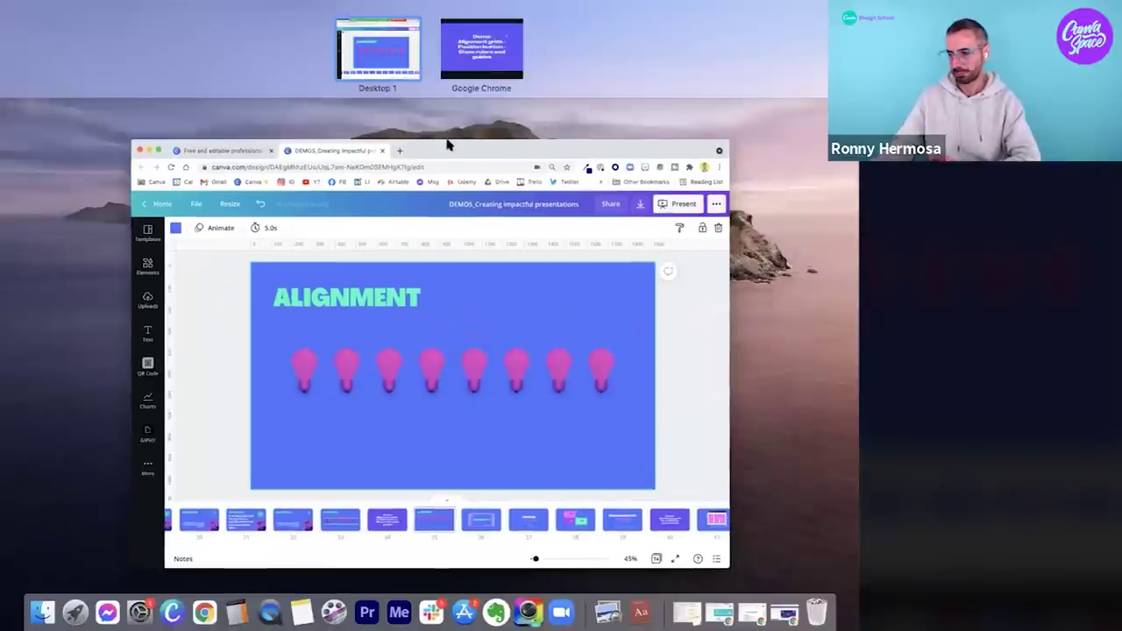
left_click(481, 48)
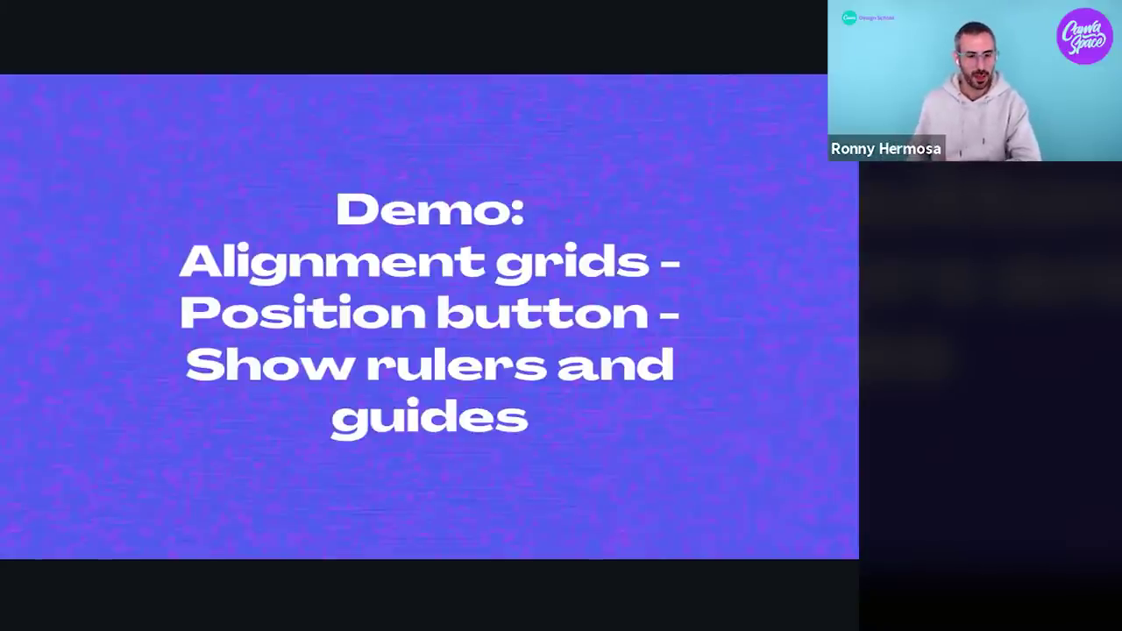
key("Right")
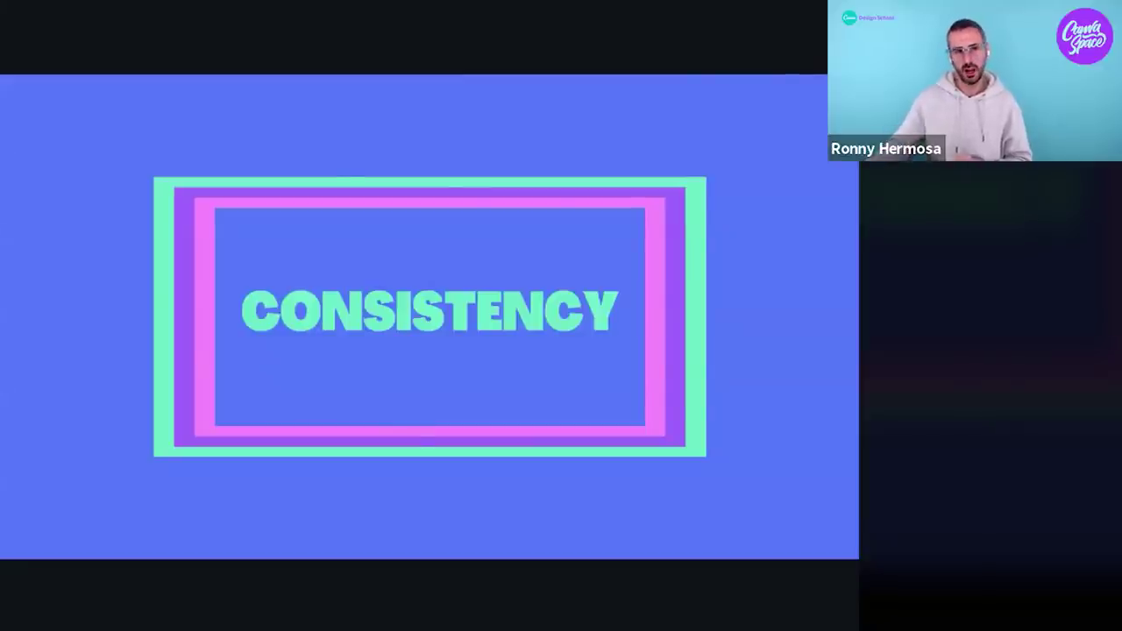
Present the fonts, color palette and text hierarchy slides, ending on the "Demo: Setting up your Brand Kit for consistency" slide.
key("Right")
key("Left")
key("Left")
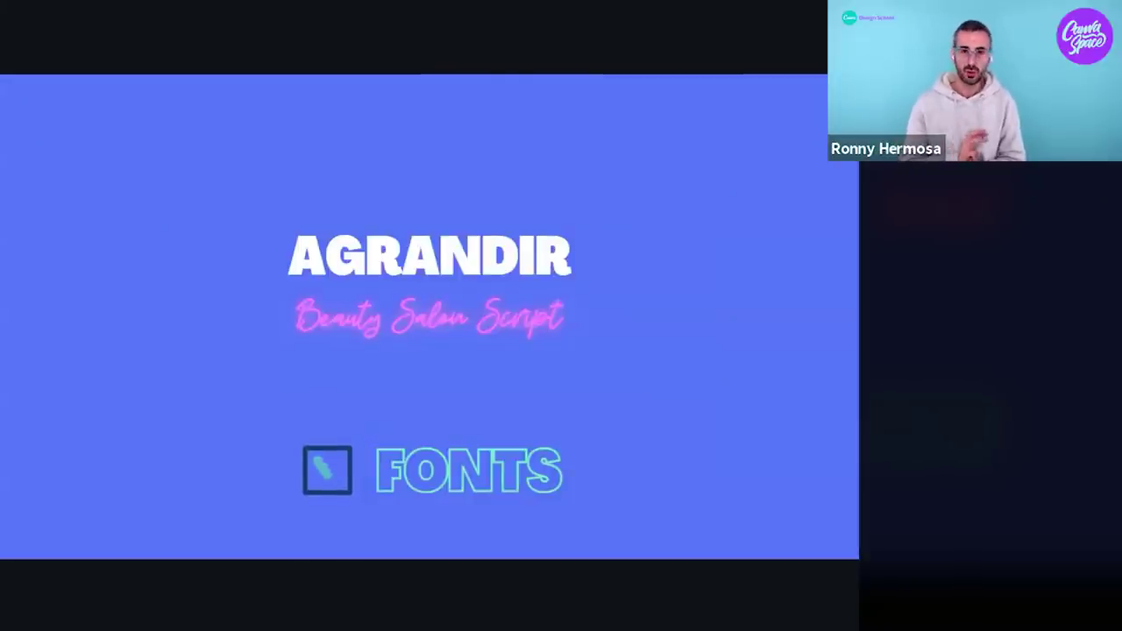
key("Right")
key("Left")
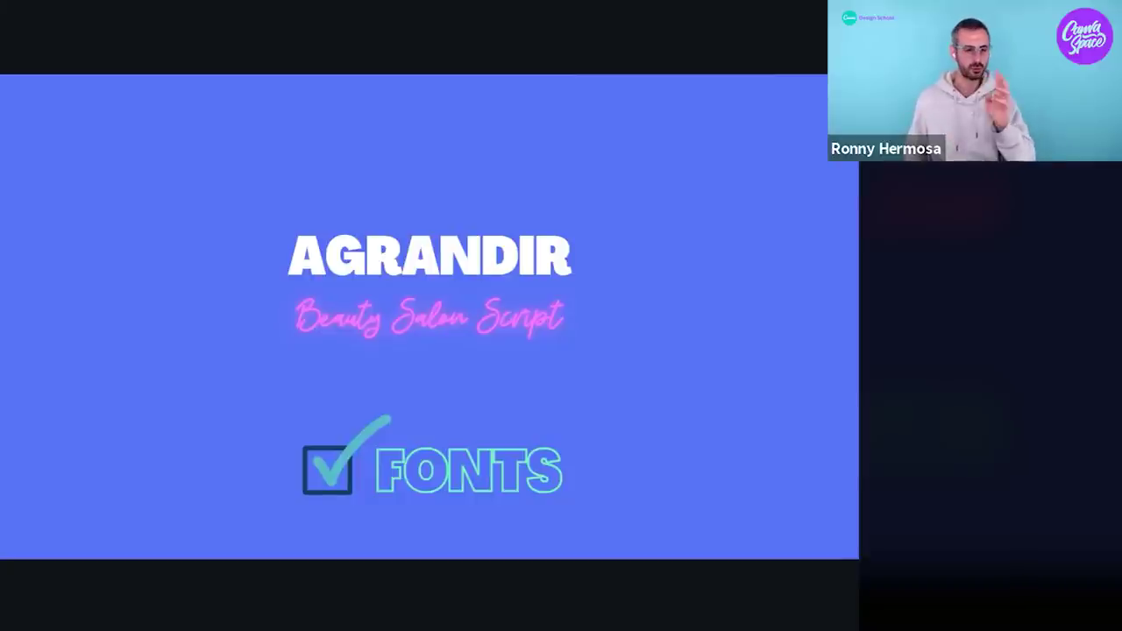
key("Right")
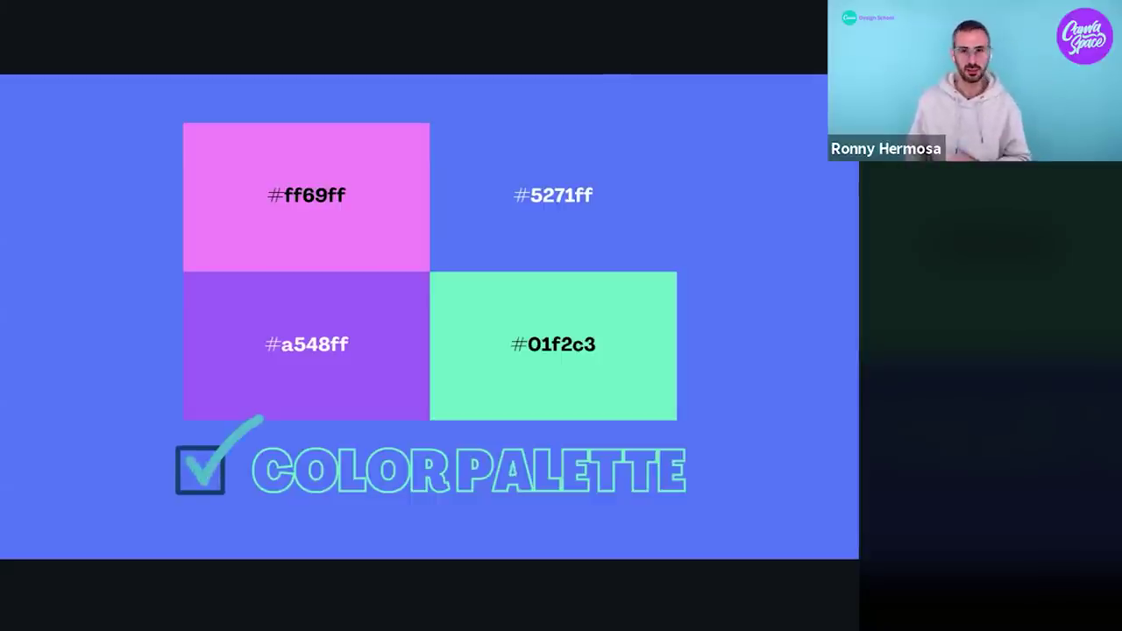
key("Right")
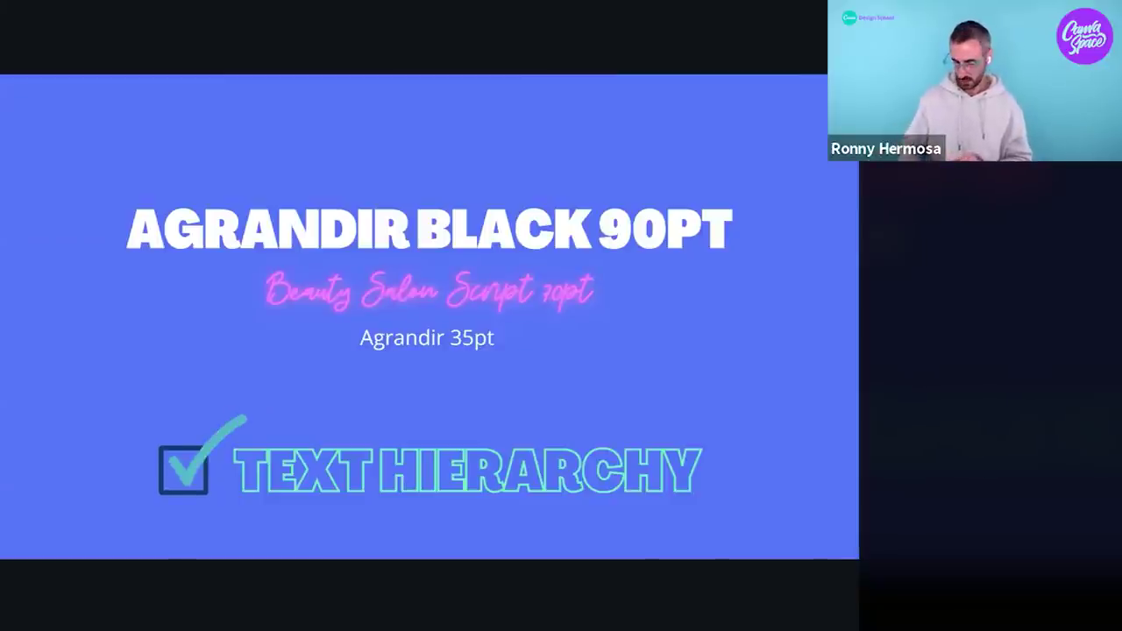
key("Right")
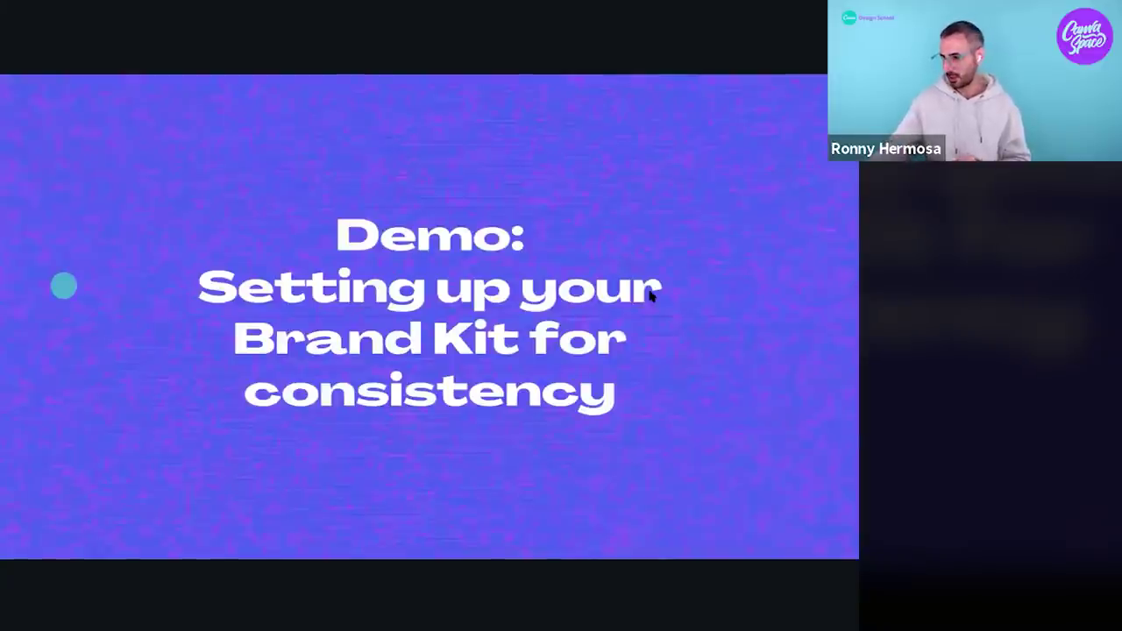
Switch back to the browser window, open the Brand Kit from the Canva home page, and review its logos, colors and fonts.
key("ctrl+Up")
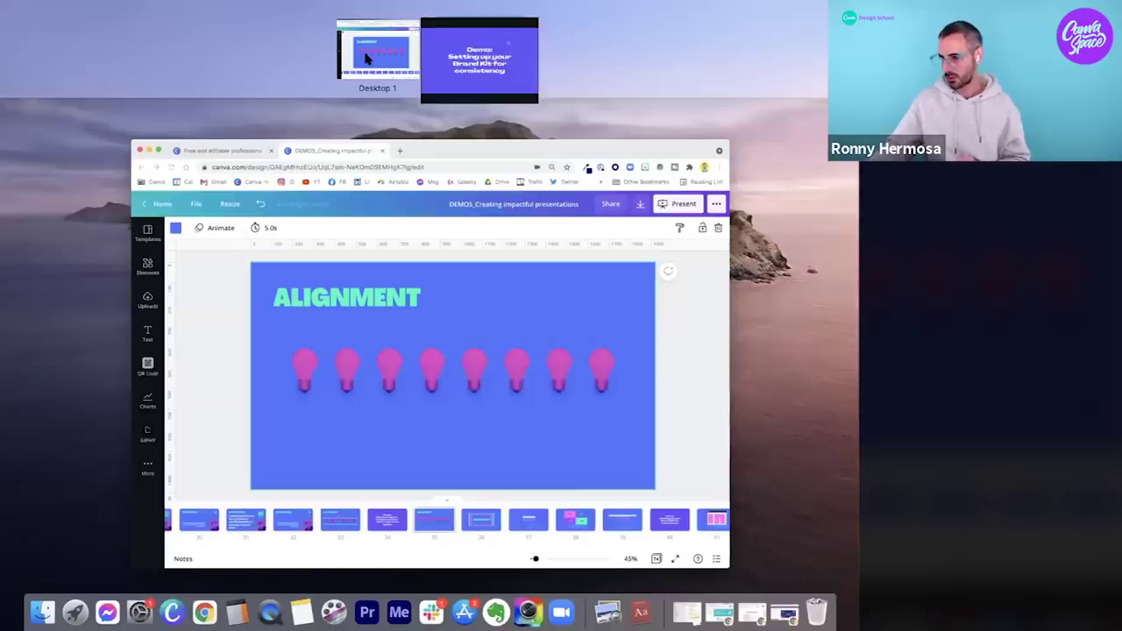
left_click(372, 54)
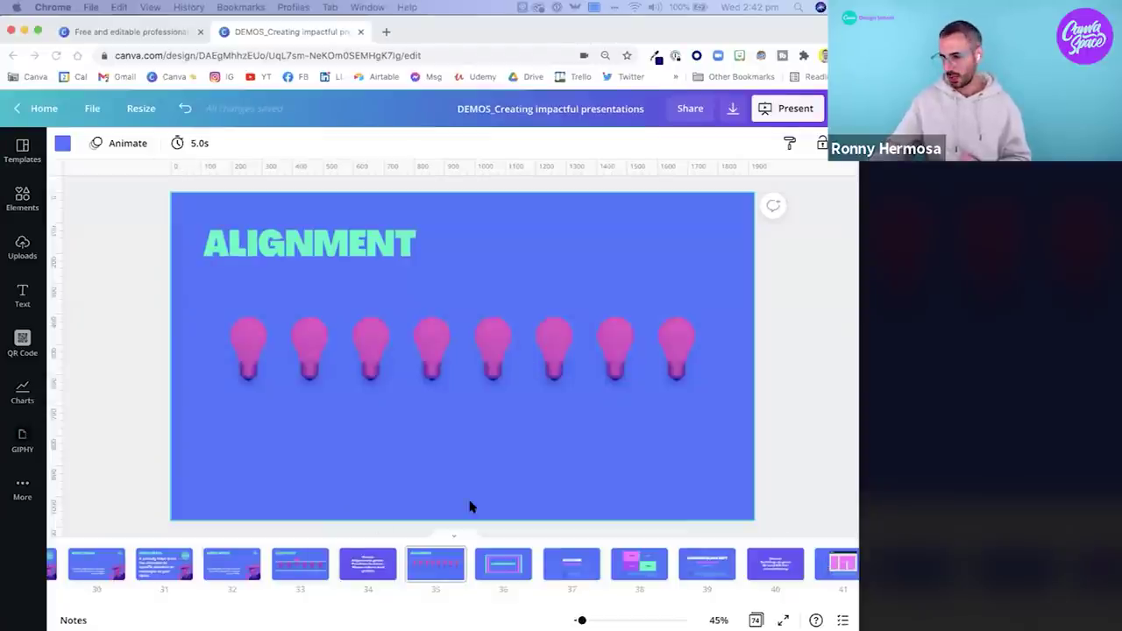
left_click(127, 35)
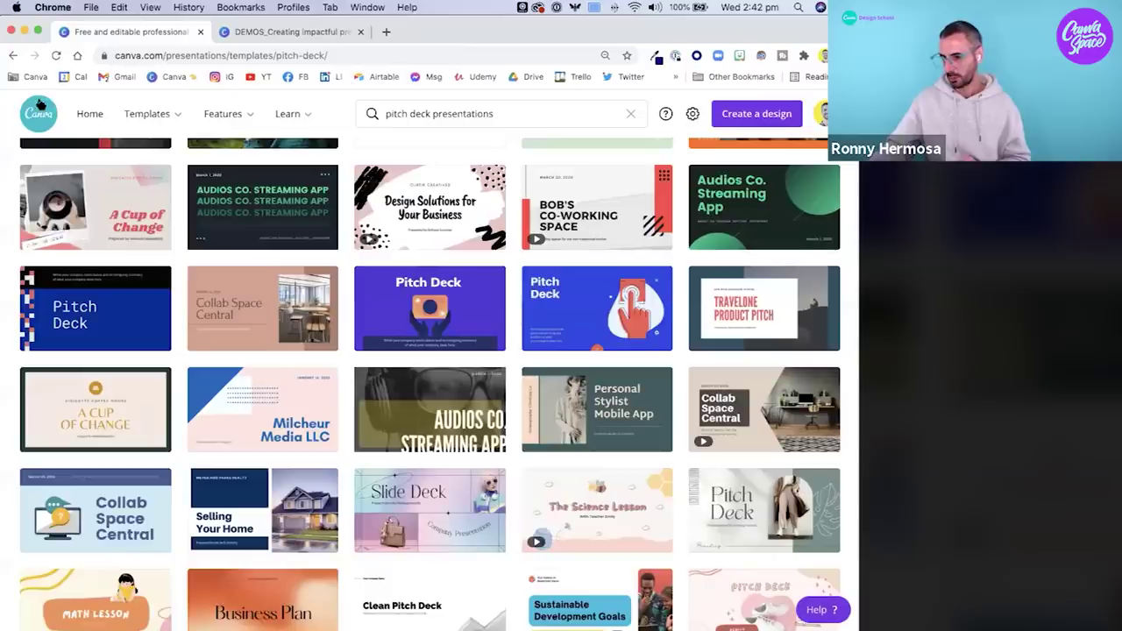
left_click(40, 118)
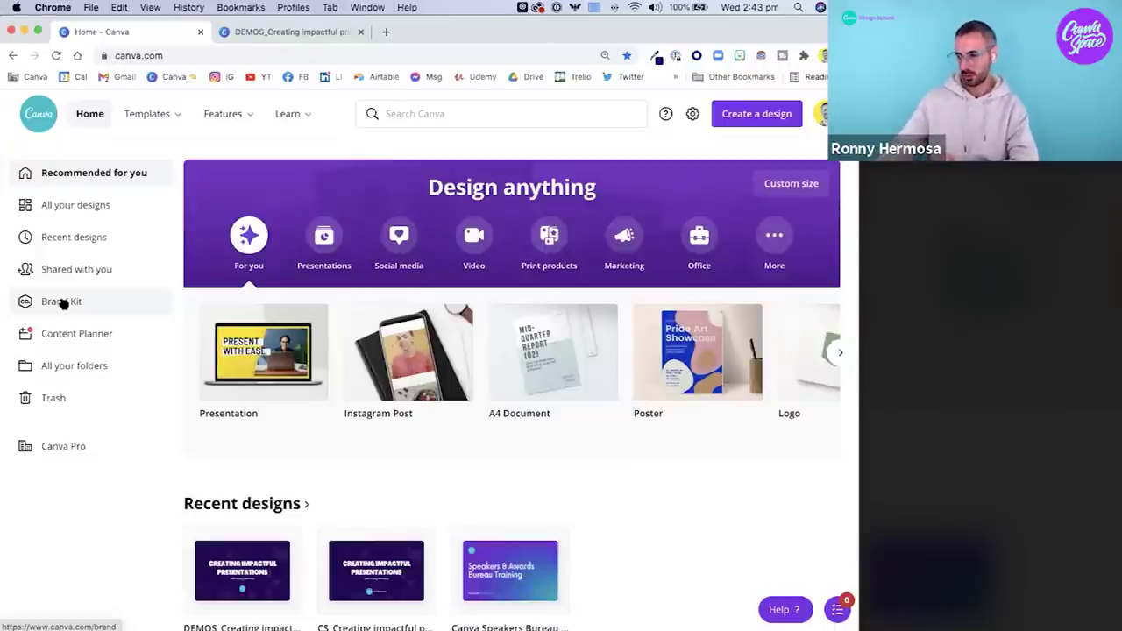
left_click(67, 302)
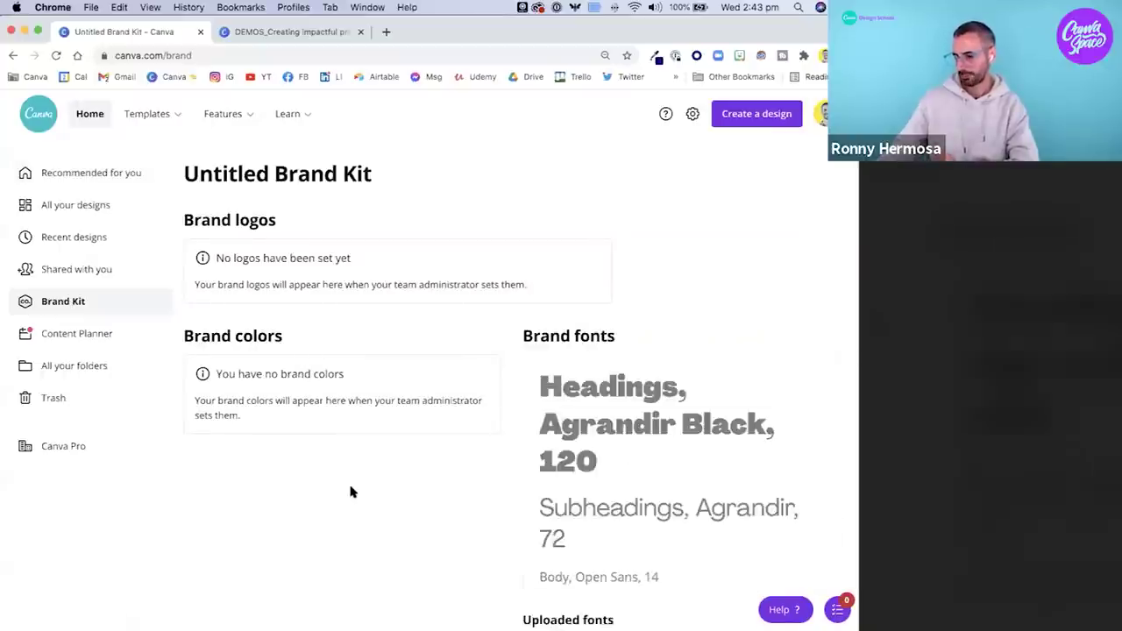
scroll(350, 500, "down", 2)
scroll(357, 500, "up", 2)
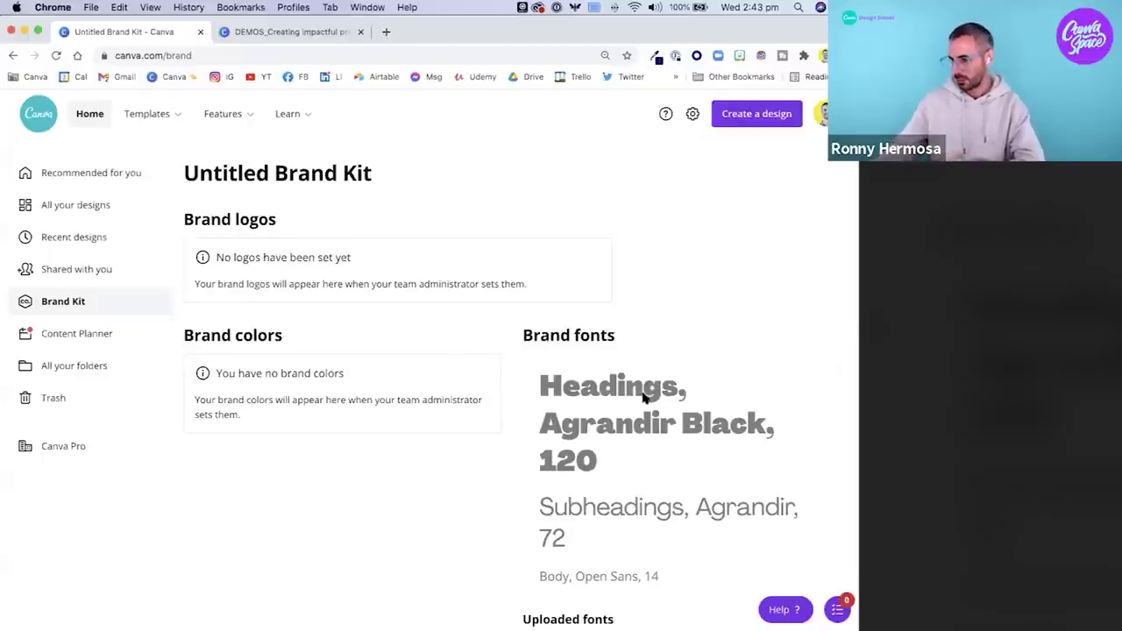
scroll(649, 390, "down", 3)
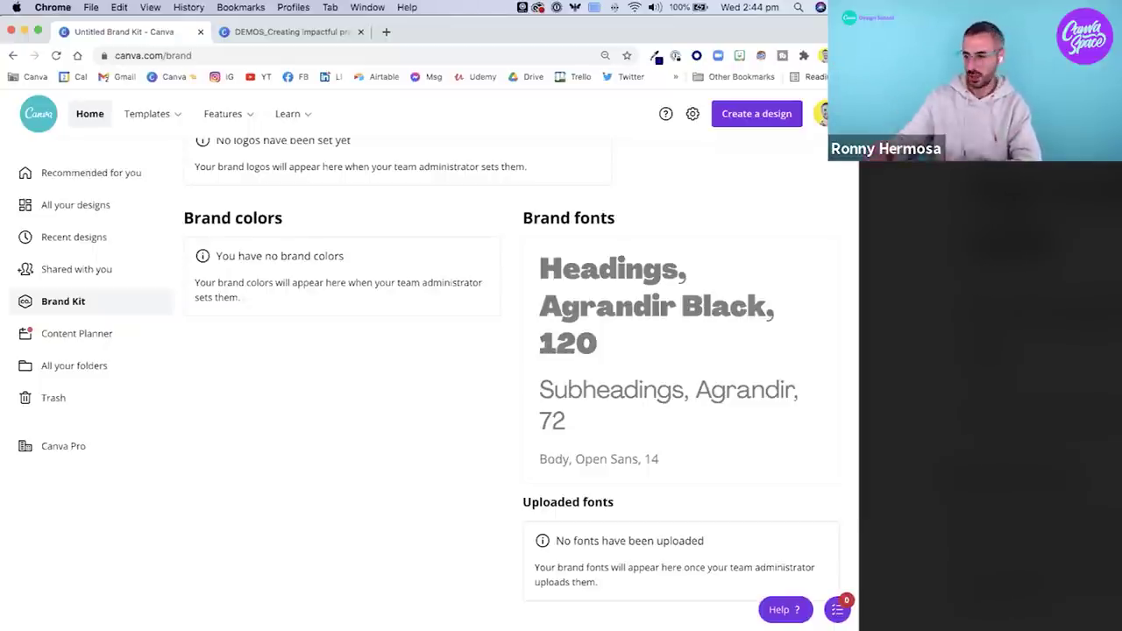
Switch to the running presentation and advance past the text hierarchy slide to the "Slides Layout" slide.
key("ctrl+Up")
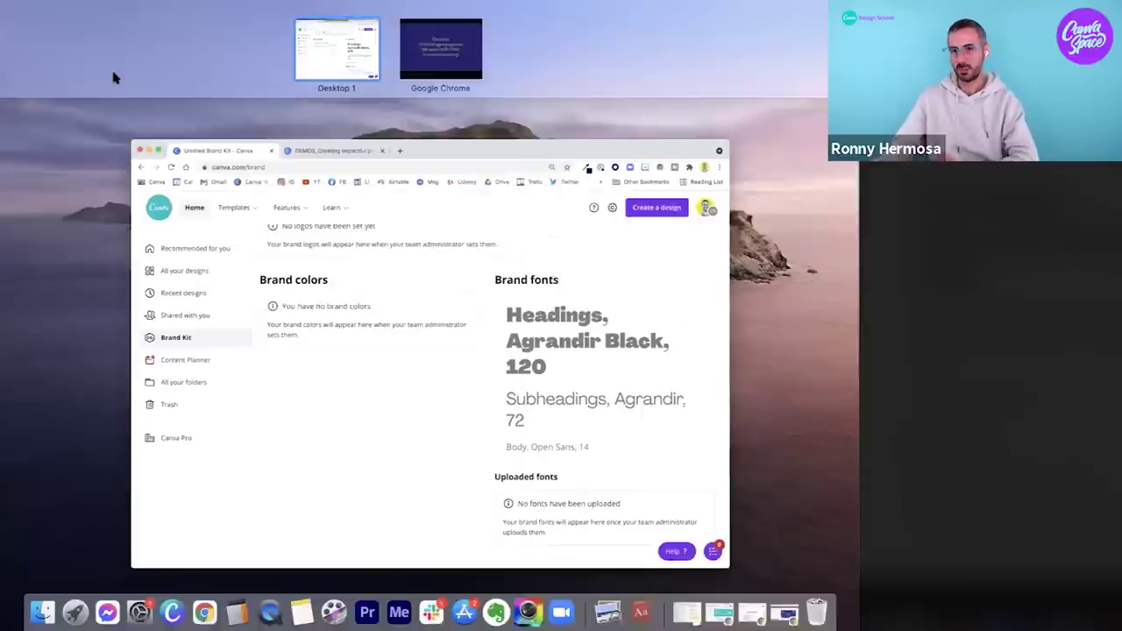
key("ctrl+Right")
key("Right")
key("Right")
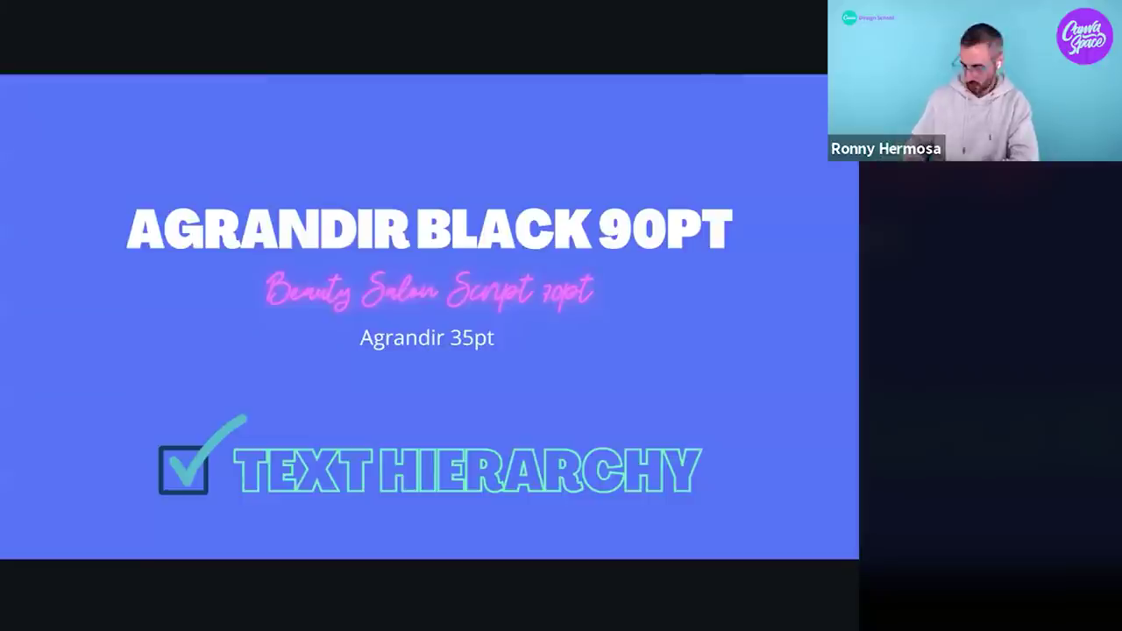
key("Right")
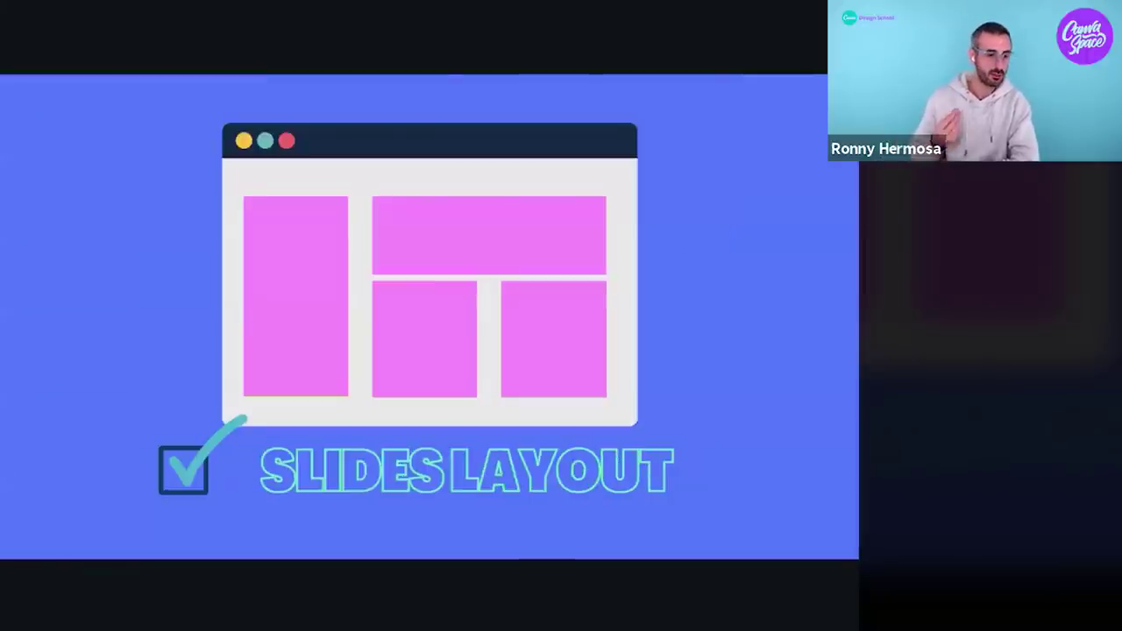
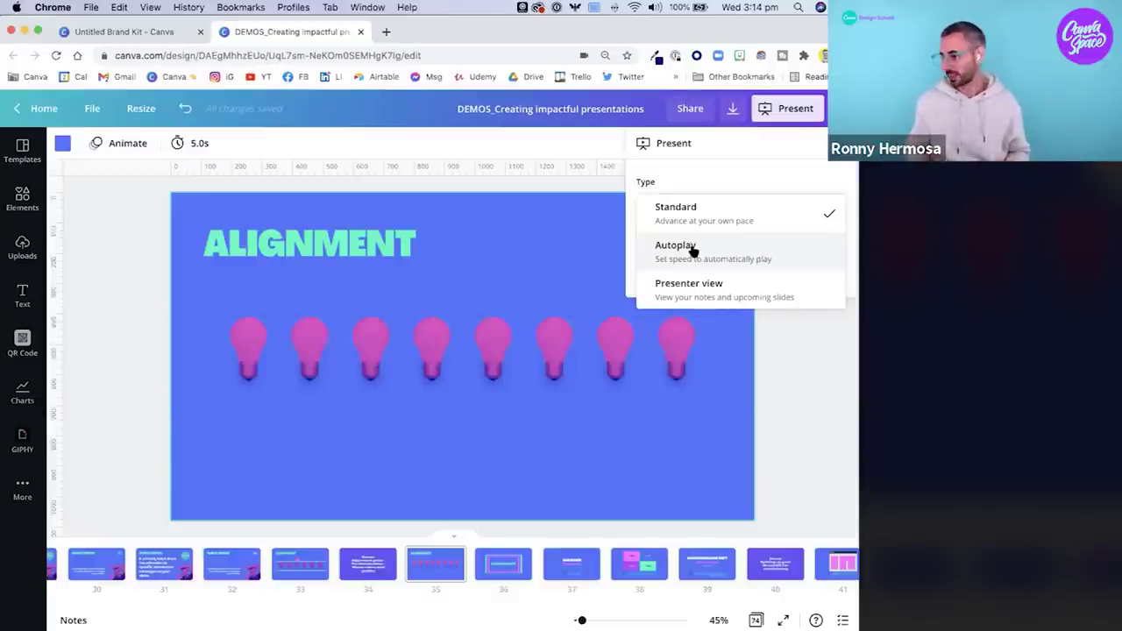
Start presenting the design in Presenter view and move the Audience Window down to uncover the presenter's controls.
left_click(723, 286)
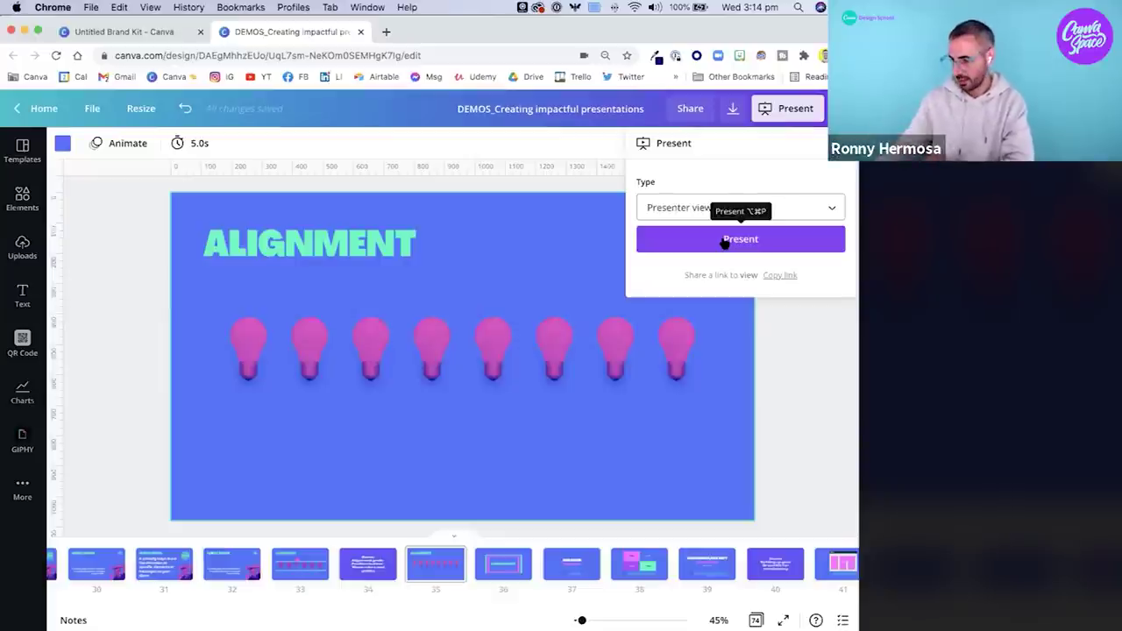
left_click(742, 242)
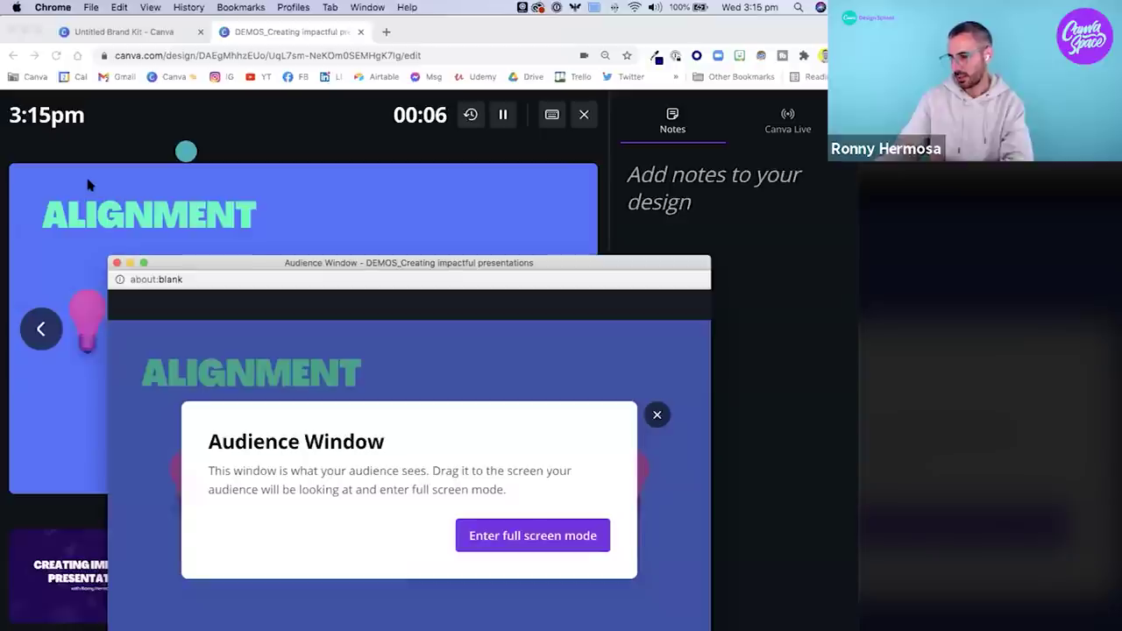
left_click_drag(653, 264, 708, 618)
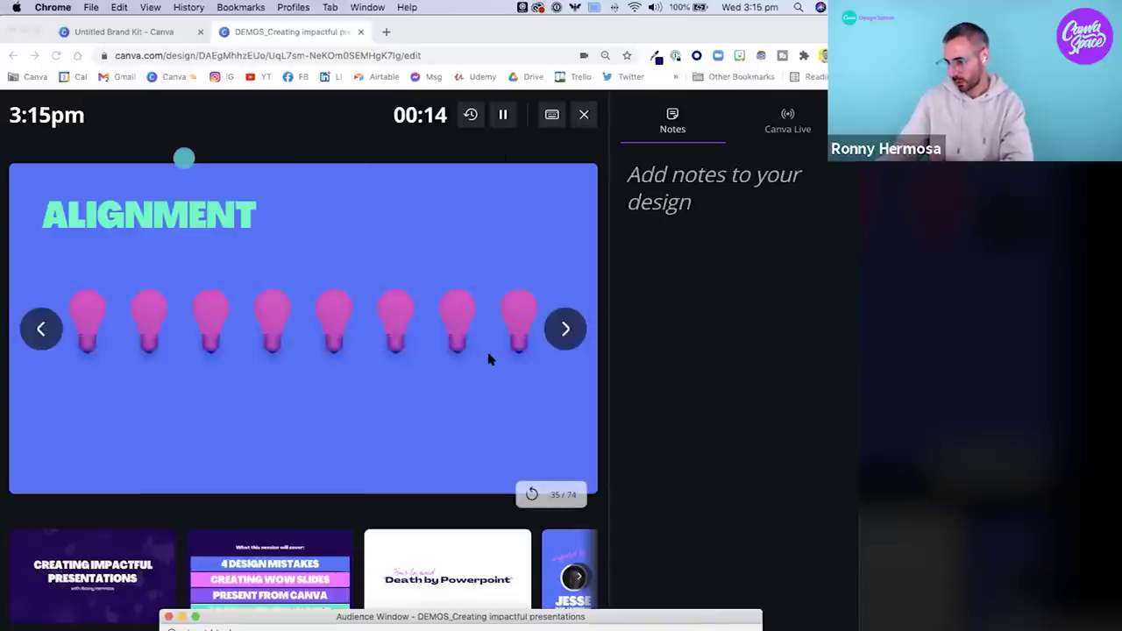
Go back to the "Demo: Alignment grids" slide and widen the speaker notes area by shrinking the slide preview.
left_click(41, 329)
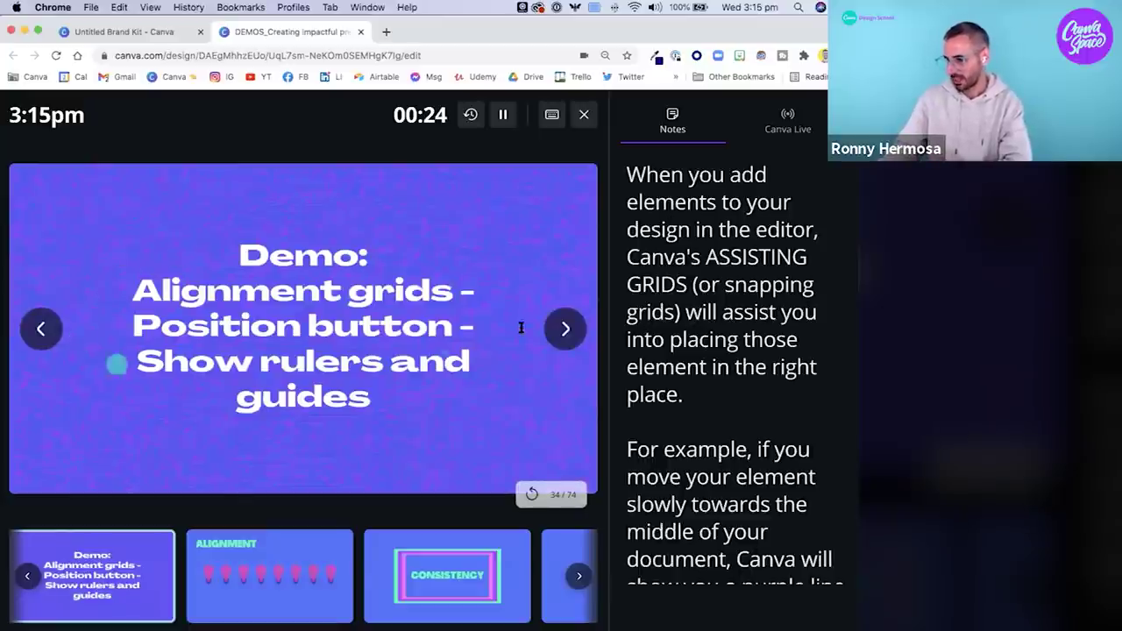
left_click_drag(611, 268, 477, 284)
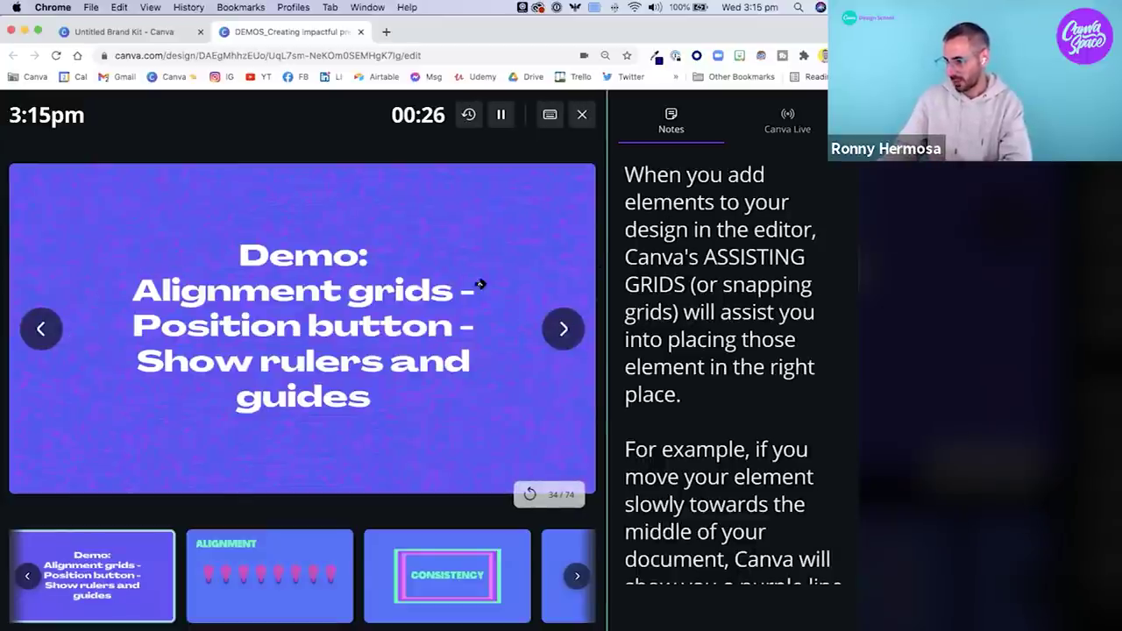
left_click_drag(305, 318, 304, 317)
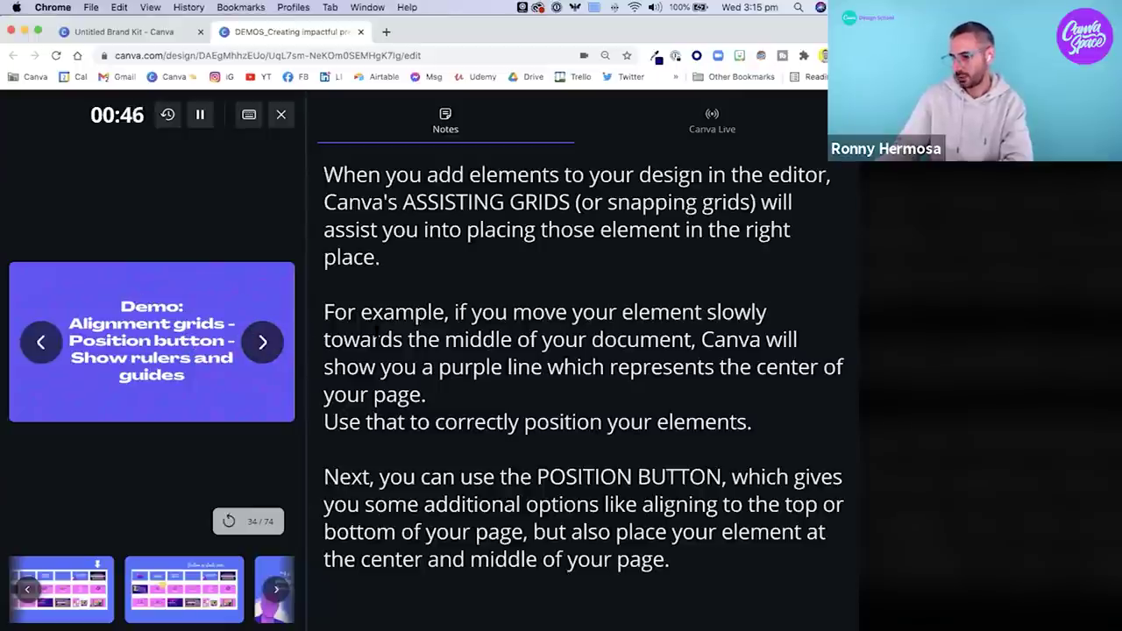
Advance to the "Consistency" slide, enlarge the slide preview again and show the list of Magic shortcuts.
left_click(263, 345)
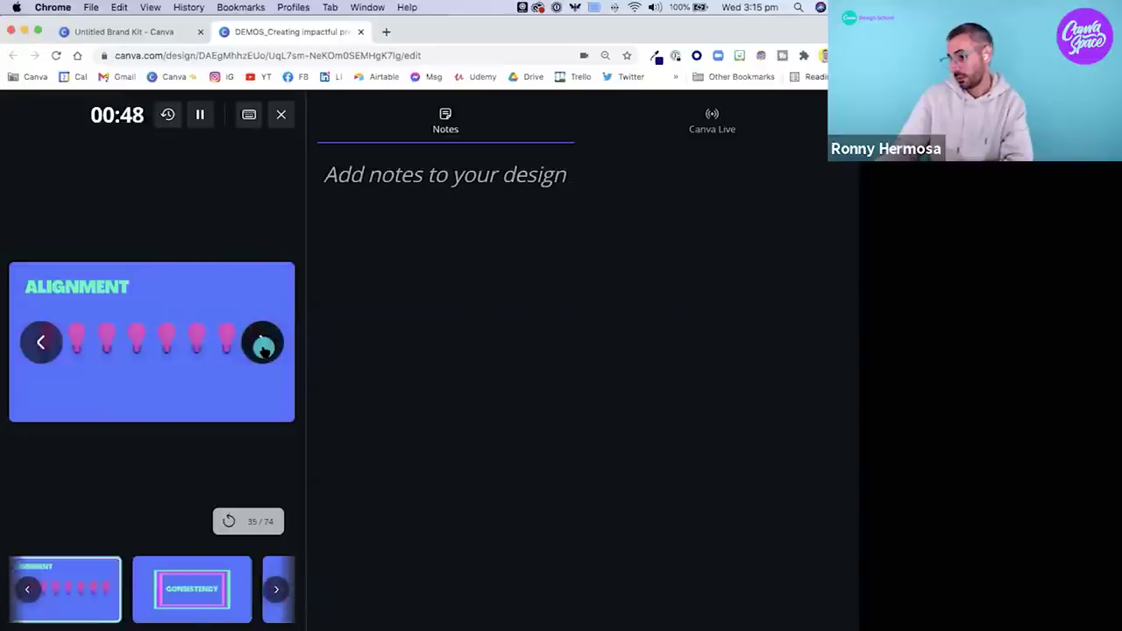
left_click(263, 344)
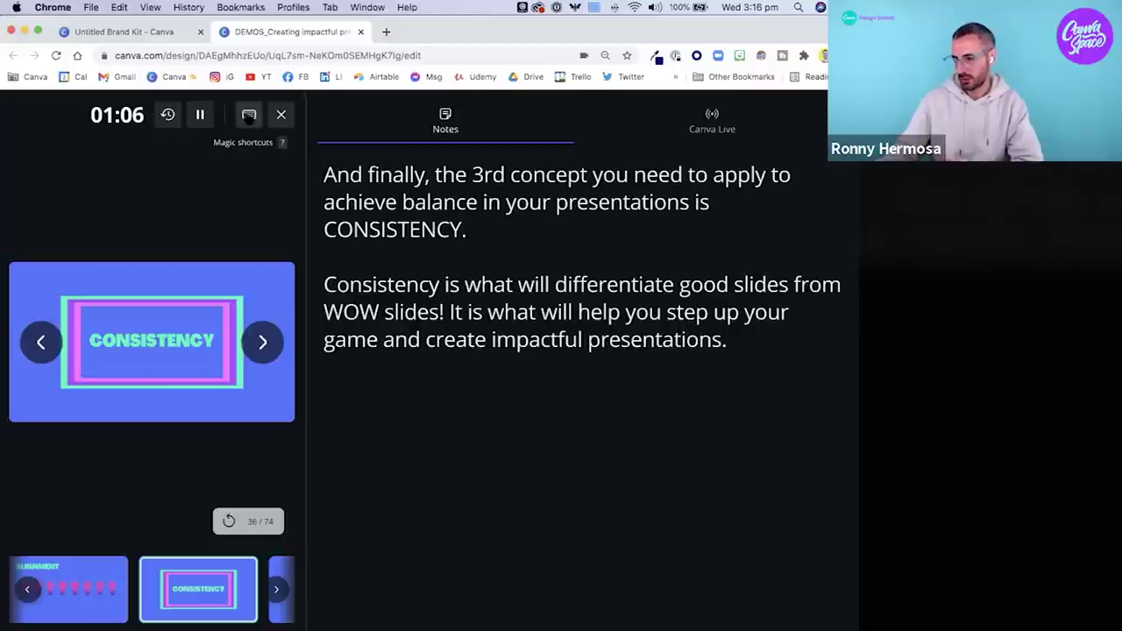
left_click_drag(303, 234, 618, 234)
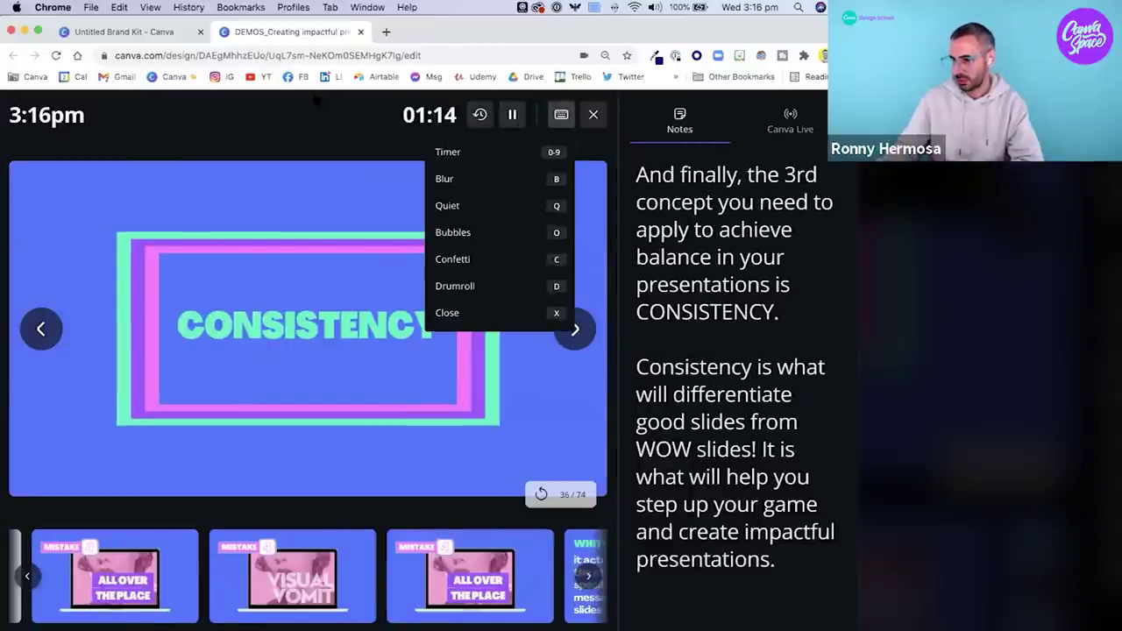
left_click(218, 152)
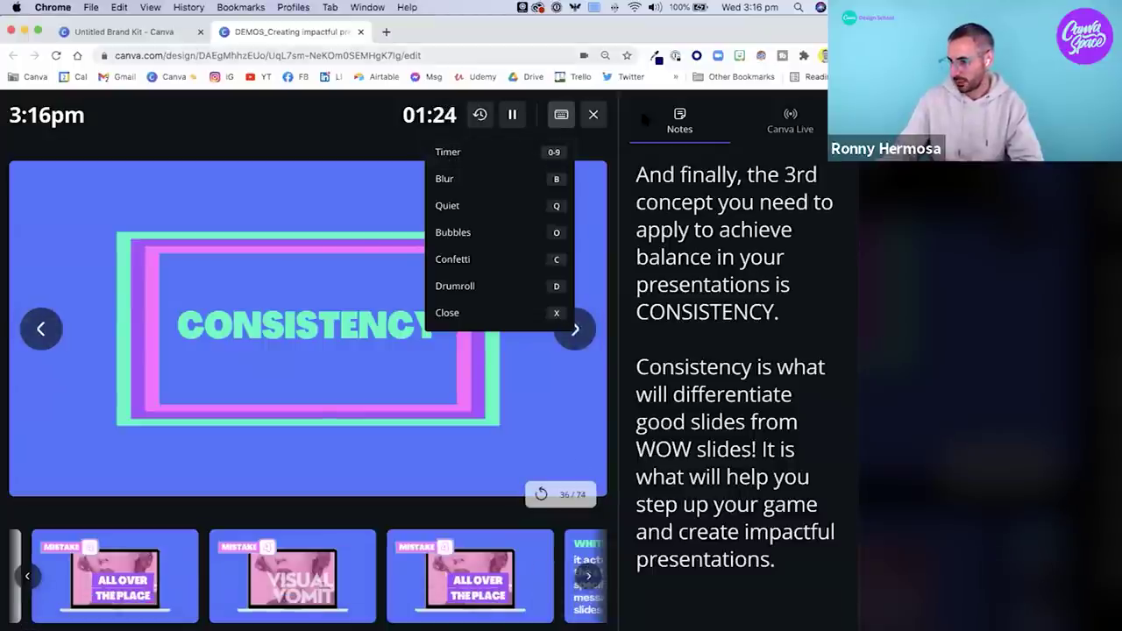
Exit and restart Presenter view on the "Consistency" slide, and dismiss the instructions in the Audience Window.
left_click(593, 114)
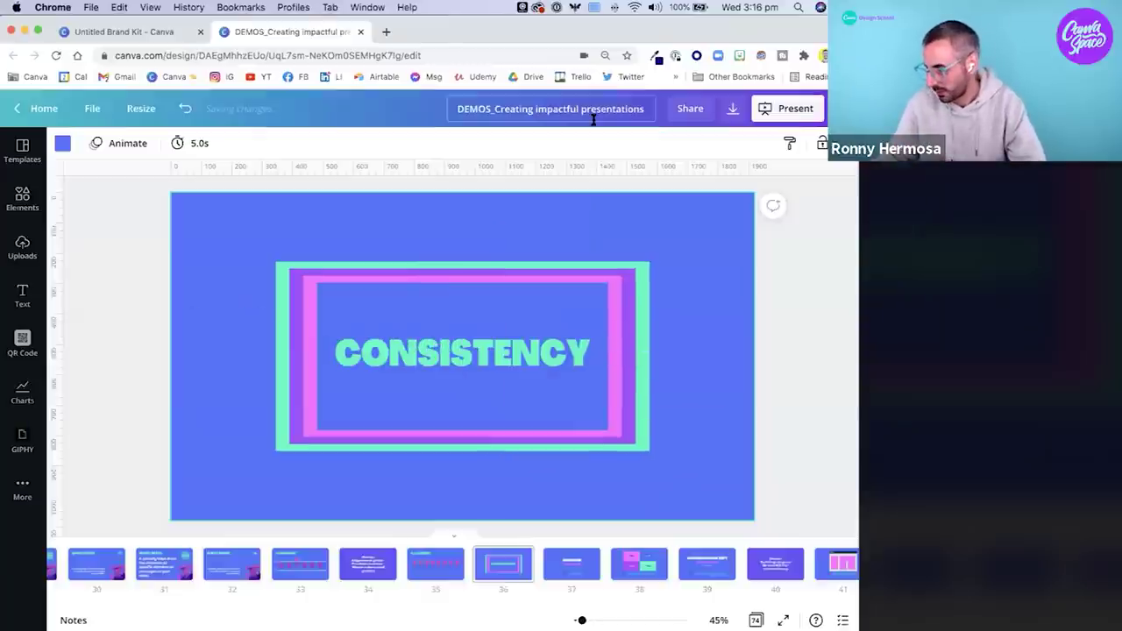
left_click(793, 112)
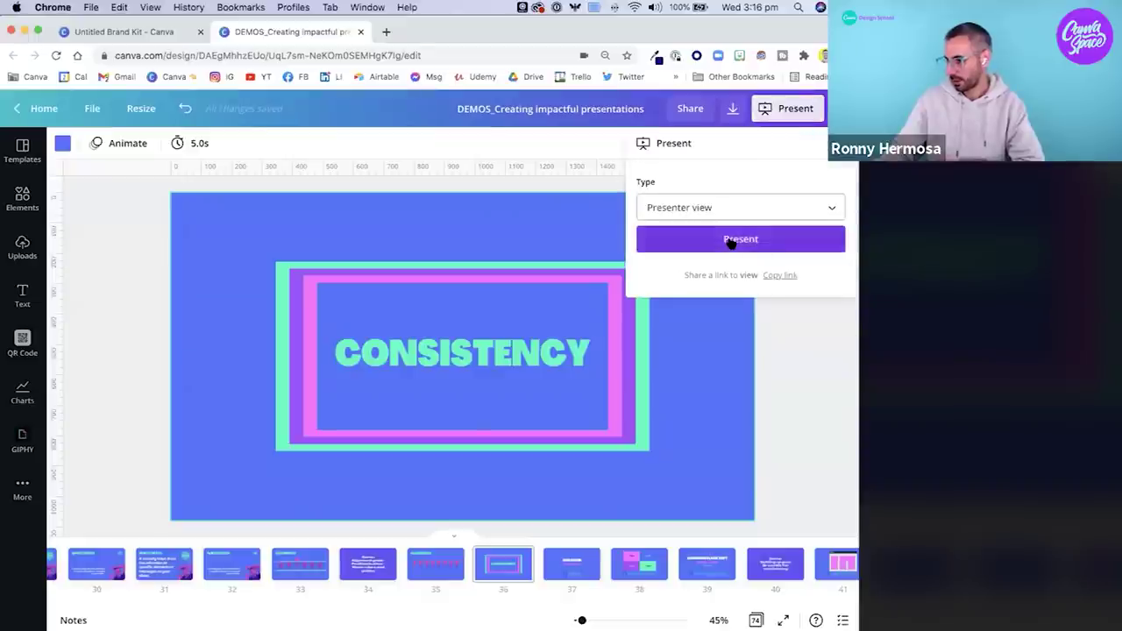
left_click(730, 241)
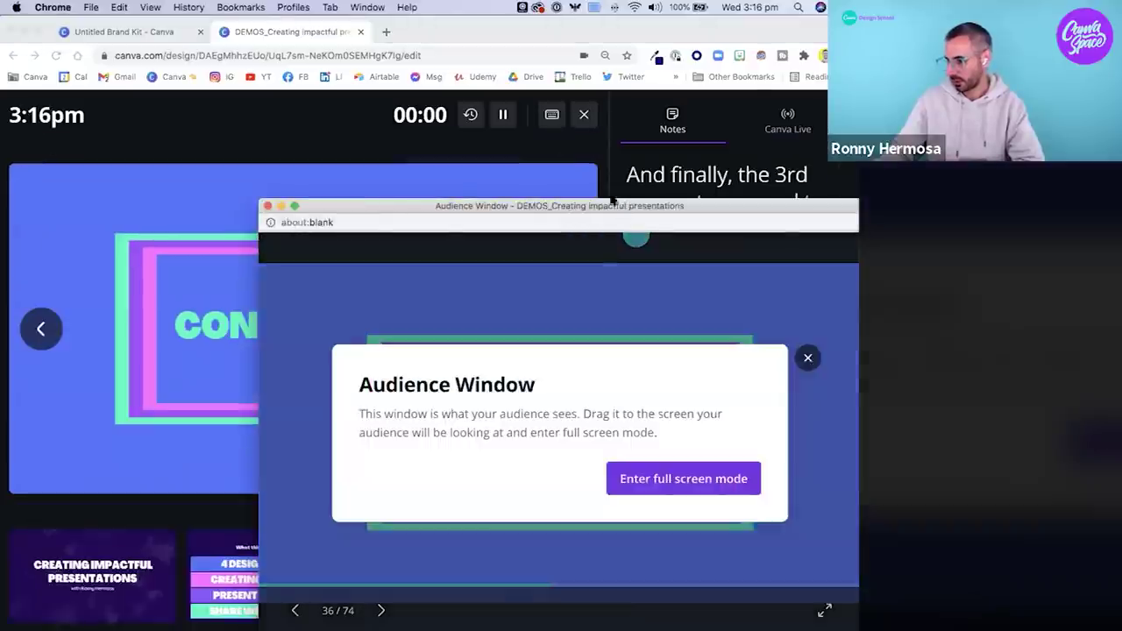
left_click_drag(612, 202, 477, 181)
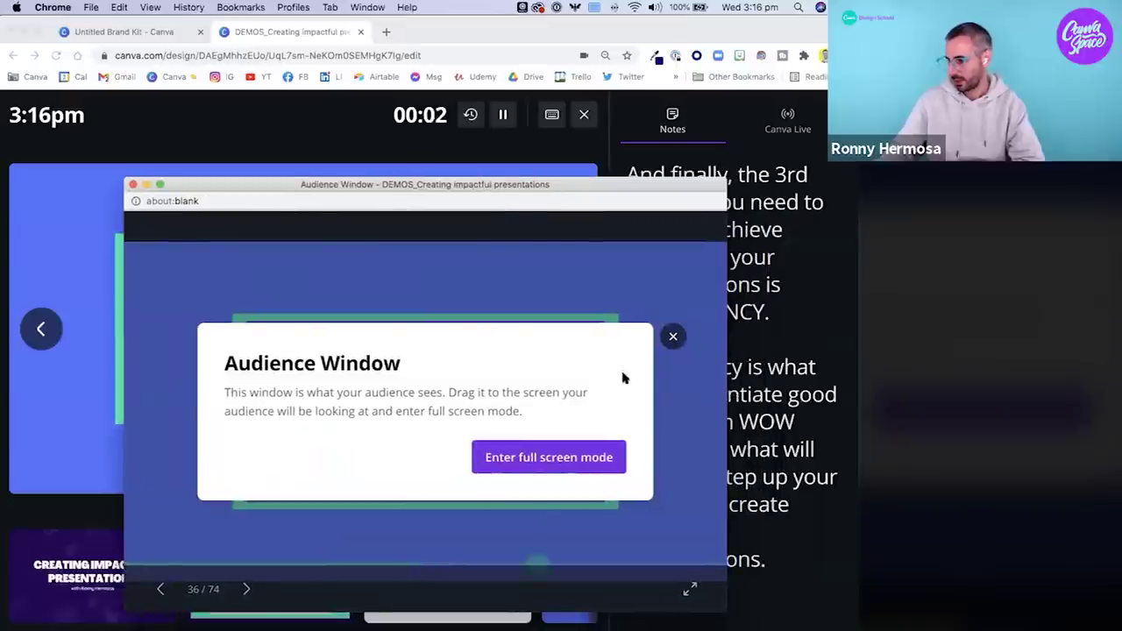
left_click(673, 336)
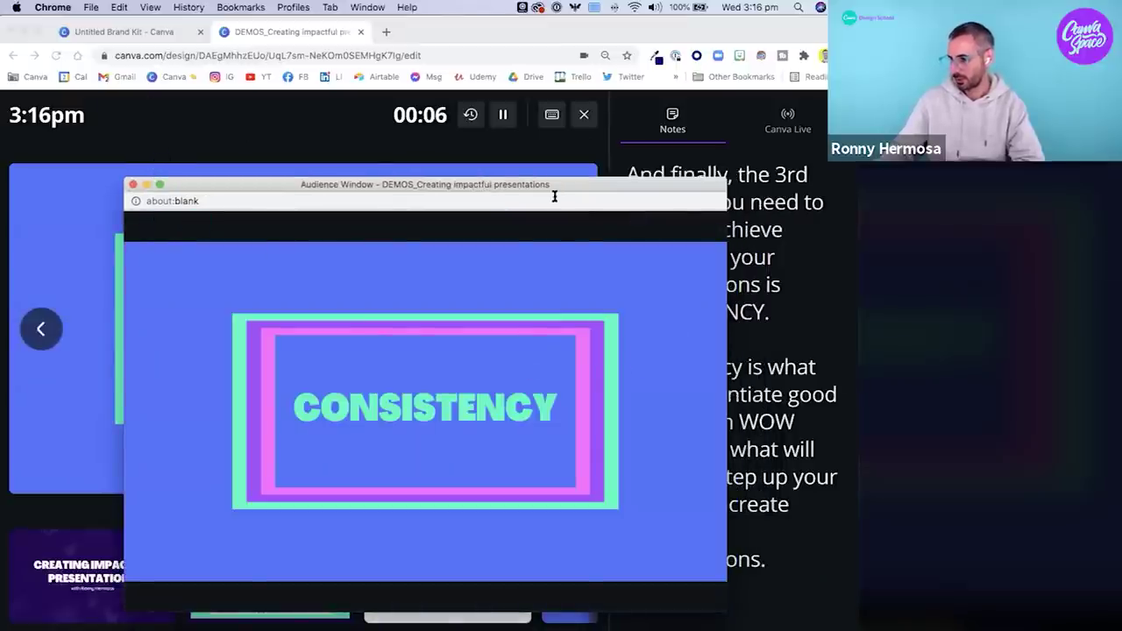
mouse_move(395, 518)
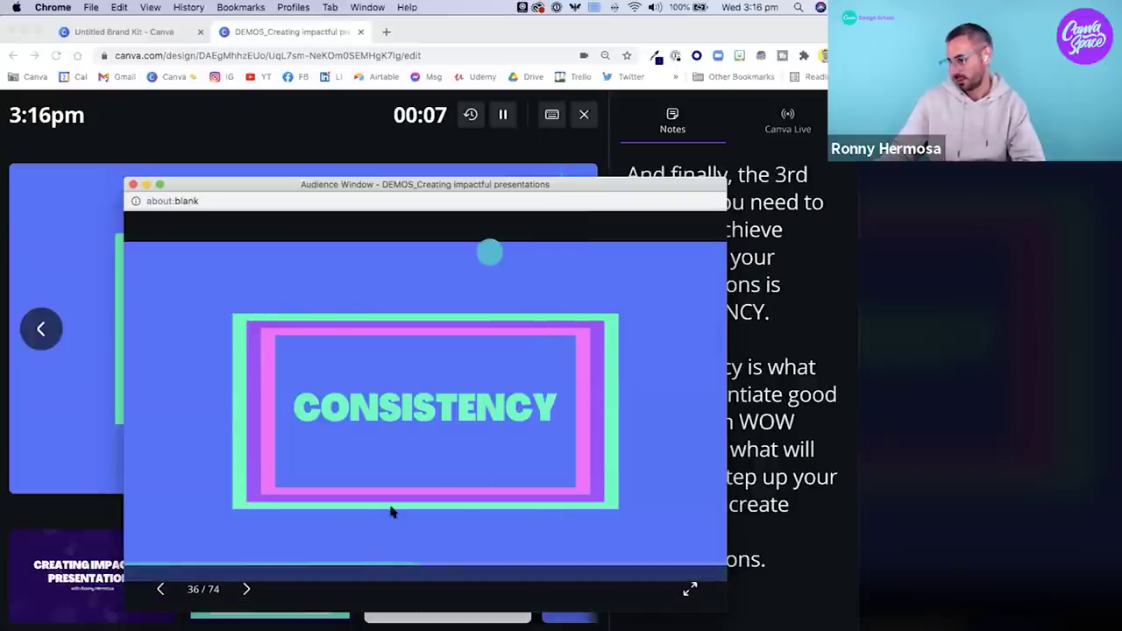
Detach the presenter tab into its own browser window and put the Audience Window in full screen mode.
left_click(554, 118)
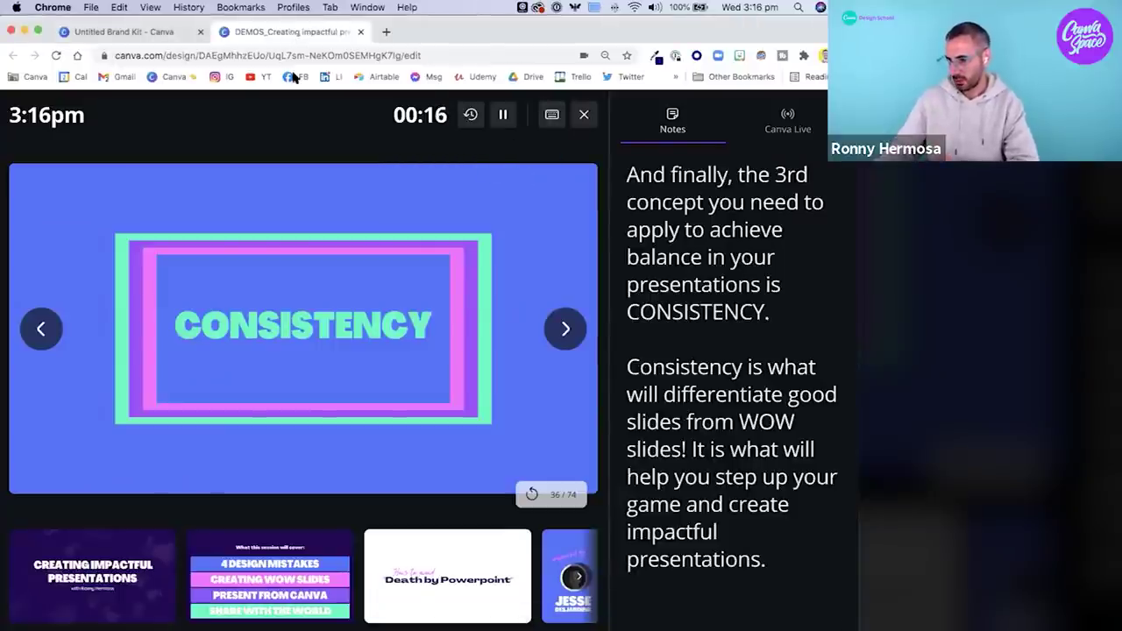
left_click_drag(290, 37, 290, 77)
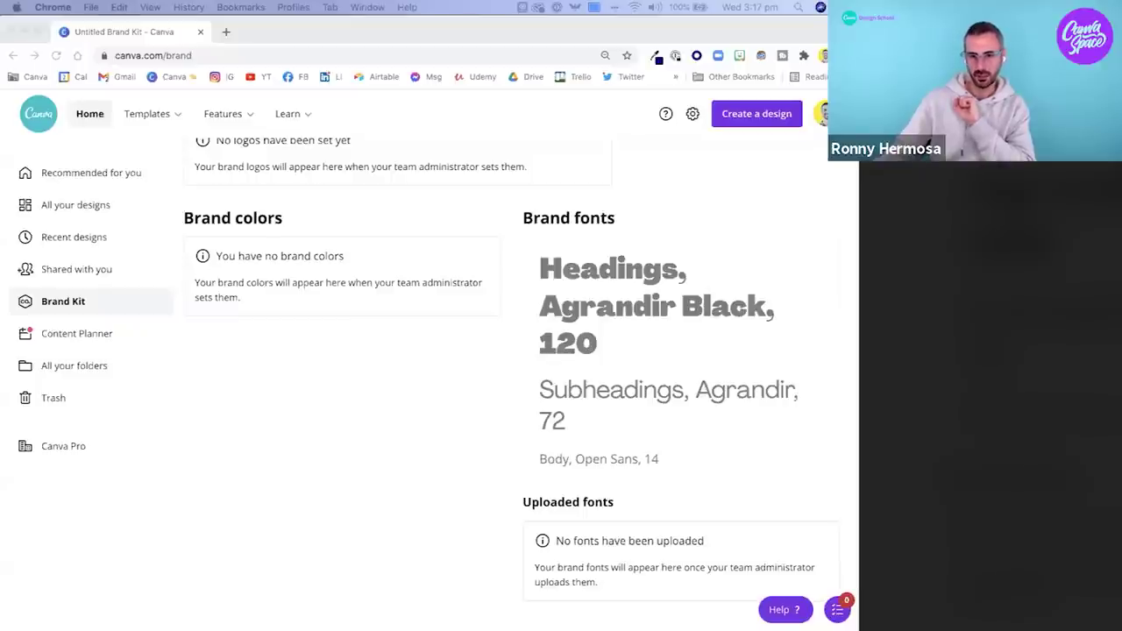
left_click_drag(521, 290, 512, 127)
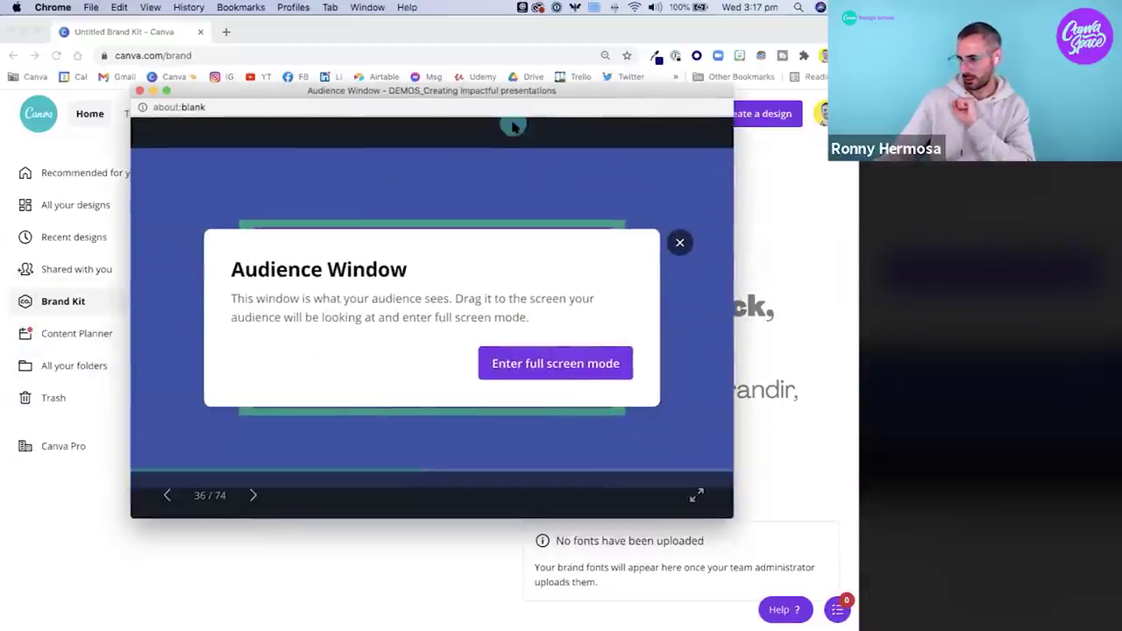
left_click(554, 364)
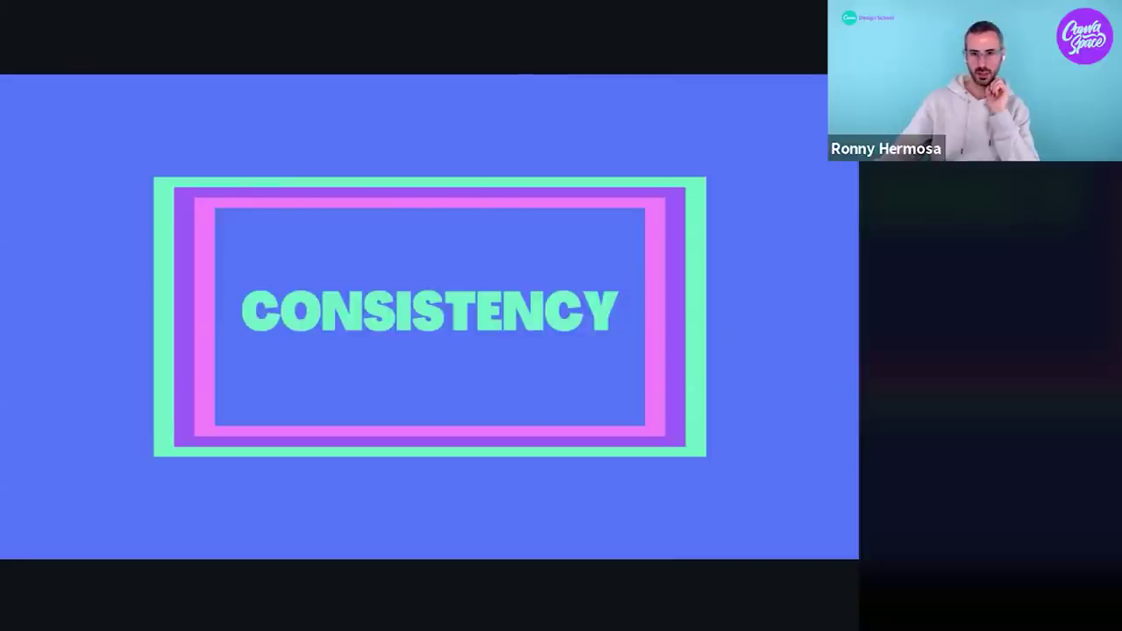
Advance to the "Fonts" slide, show countdown timers of 1, 2 and 9 minutes, and close the timer.
key("1")
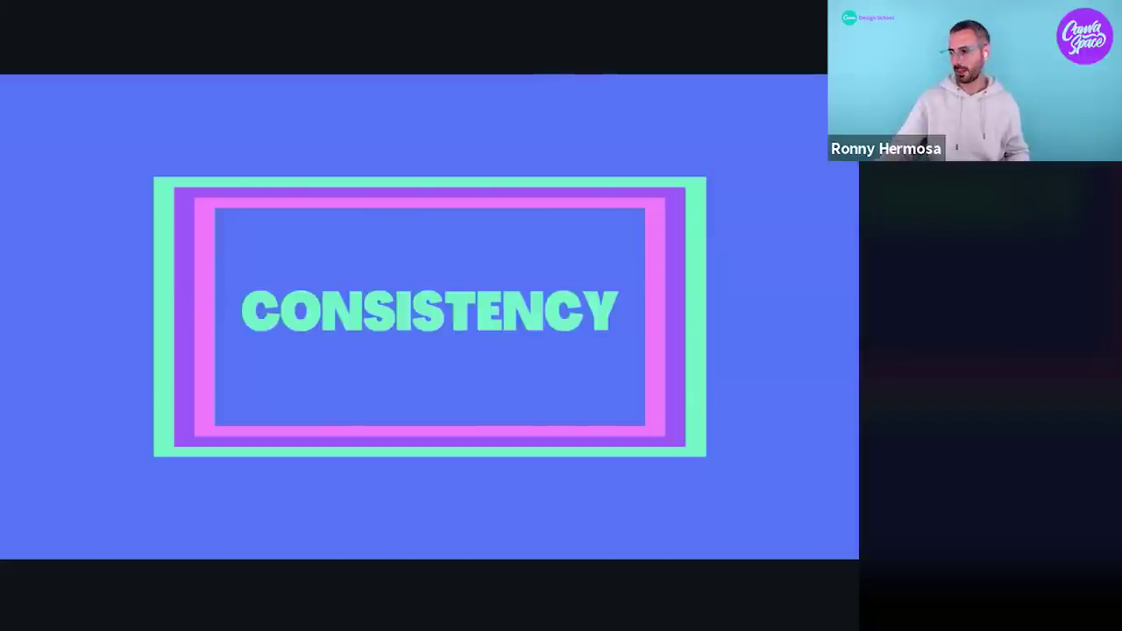
key("Right")
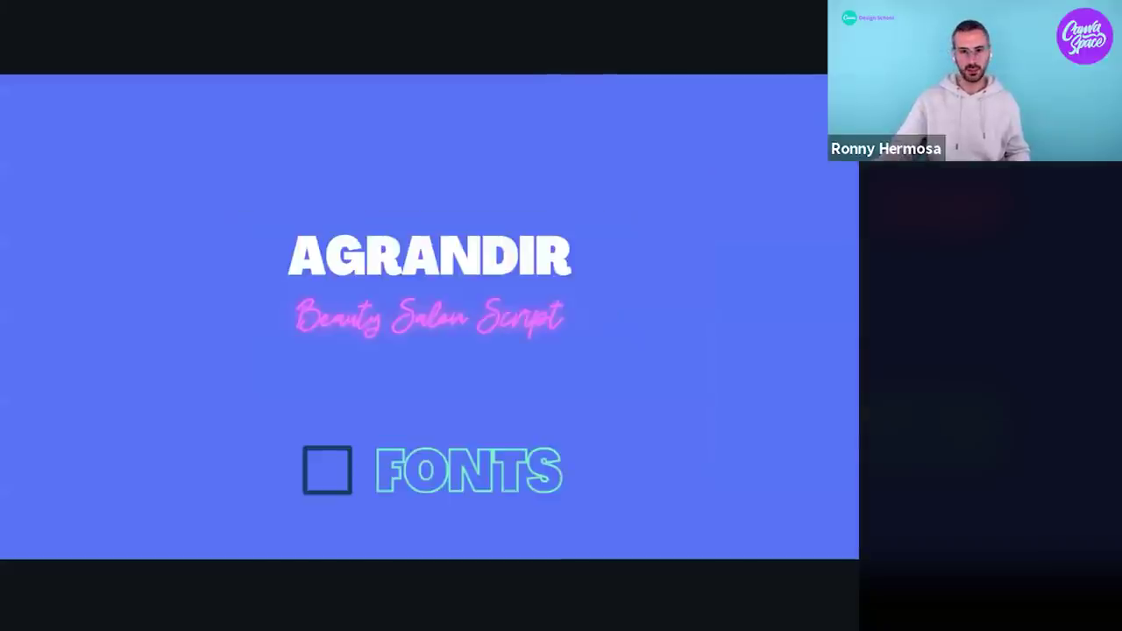
key("1")
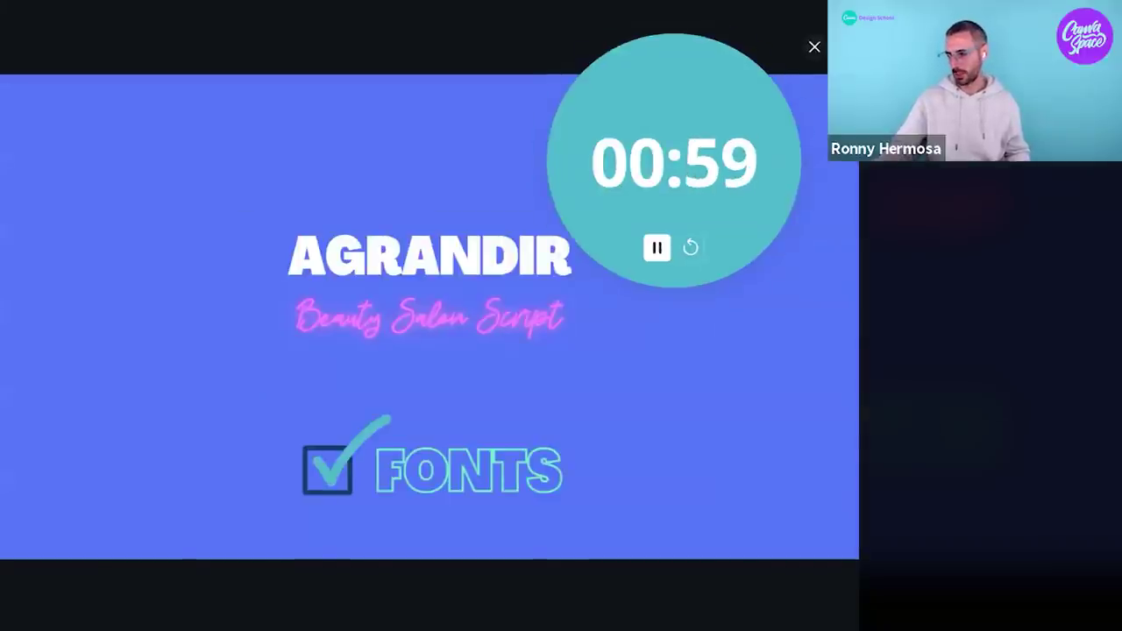
key("2")
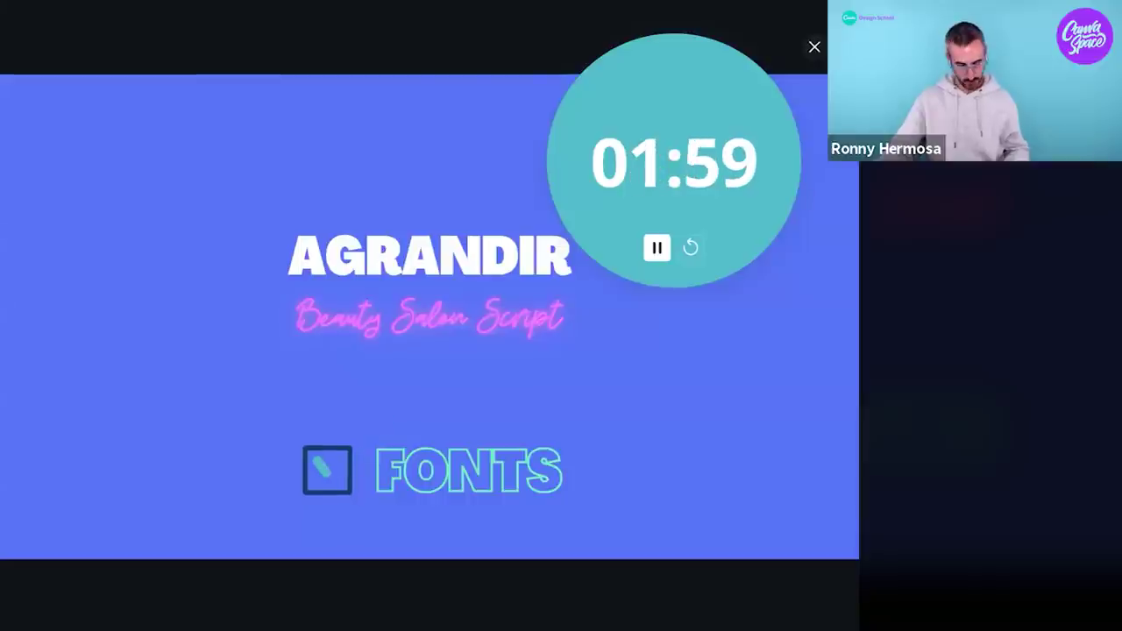
key("9")
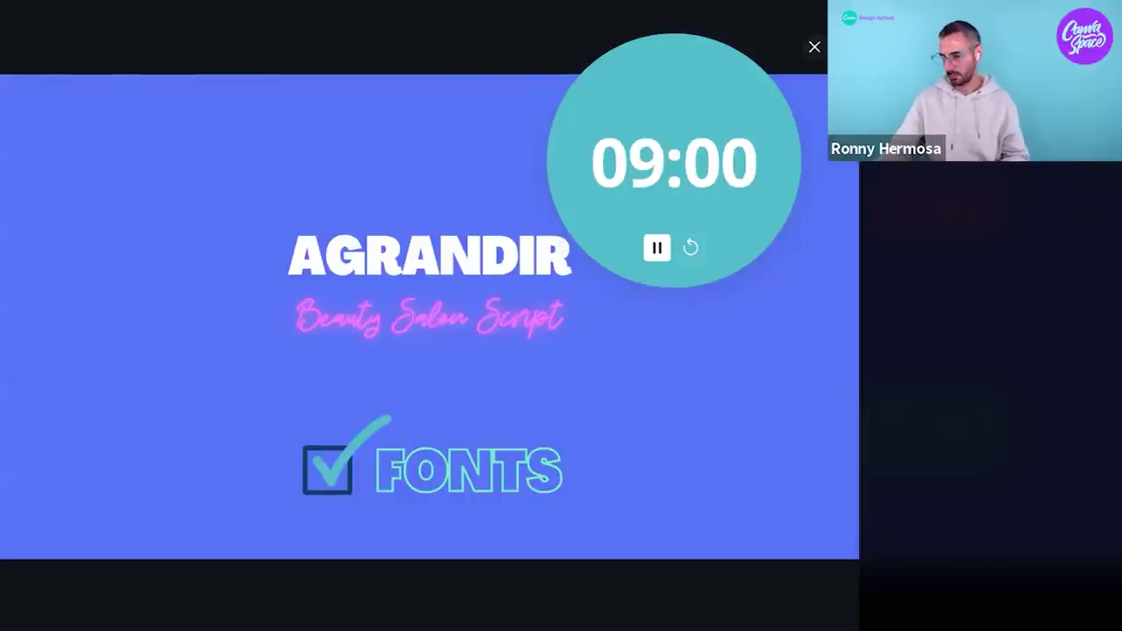
left_click(814, 46)
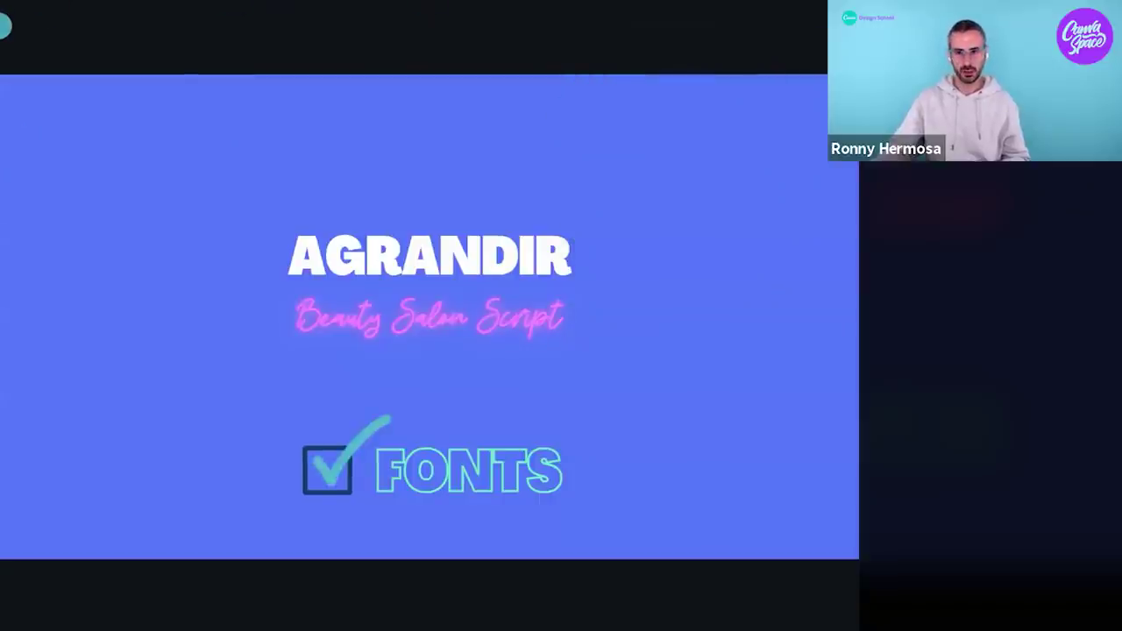
Play the confetti and drumroll effects over the "Fonts" slide and close the Audience Window.
key("c")
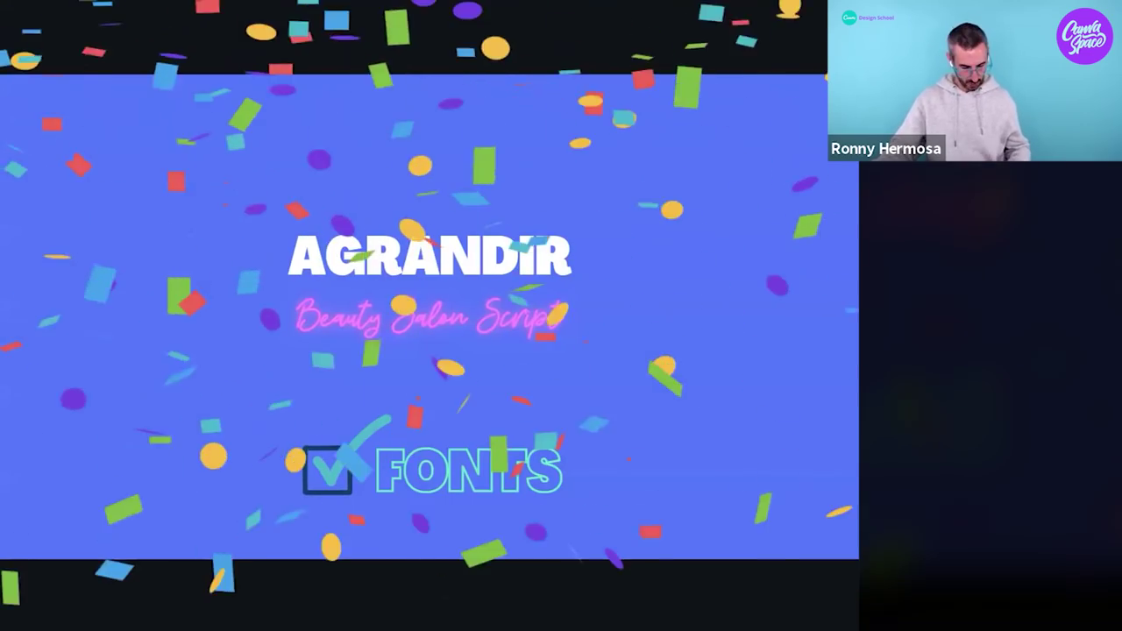
key("d")
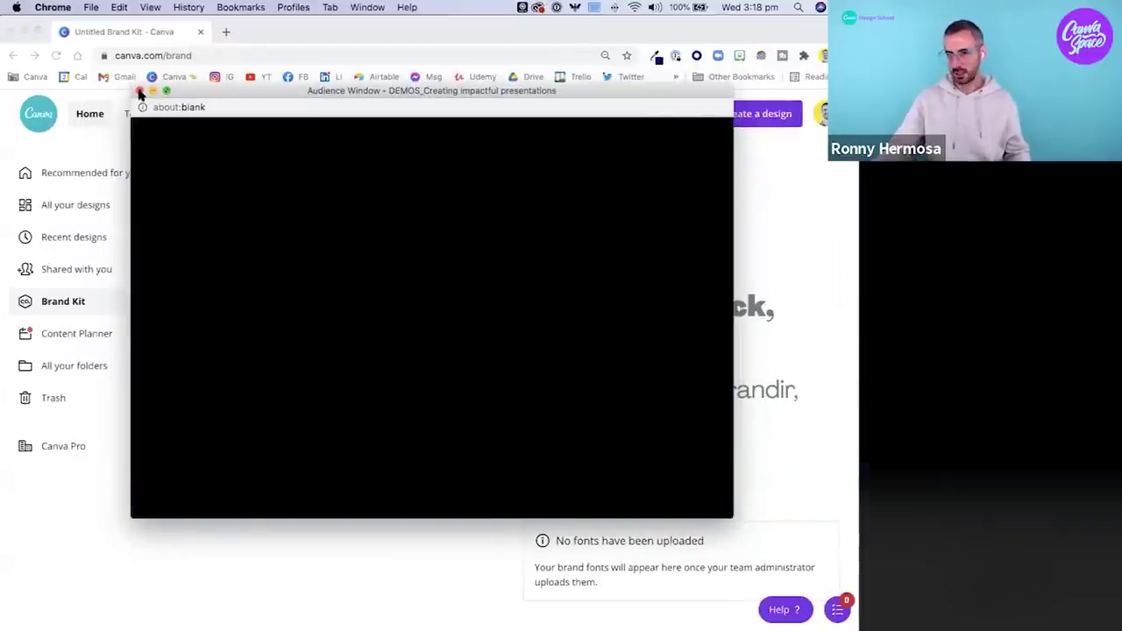
left_click(140, 92)
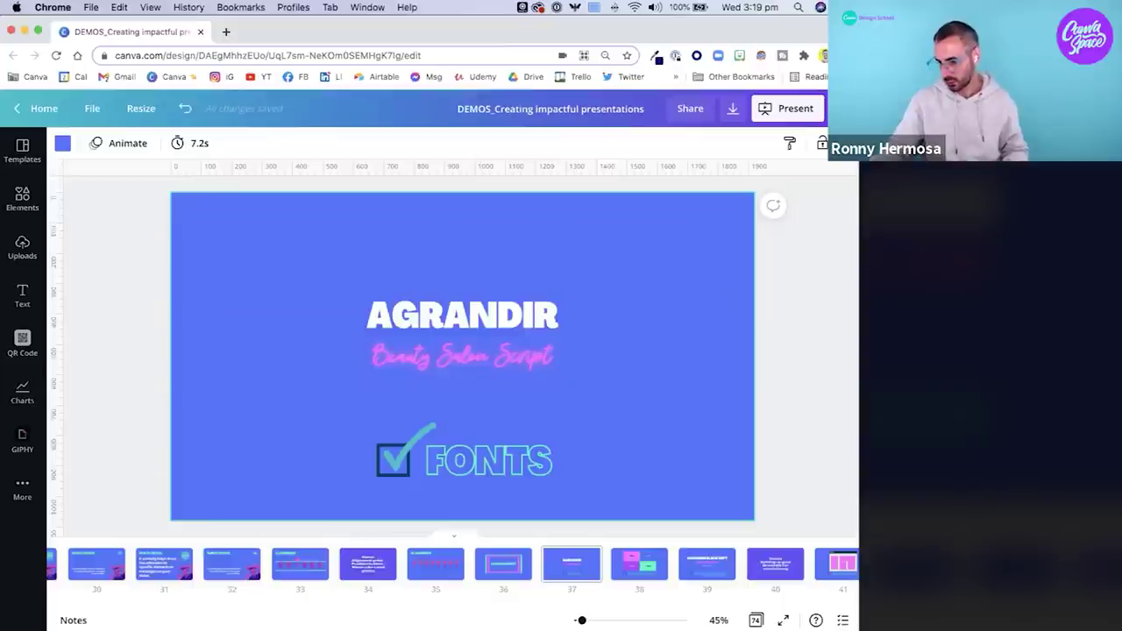
Open the speaker notes for the "Fonts" slide, page 37, in the editor.
left_click(146, 406)
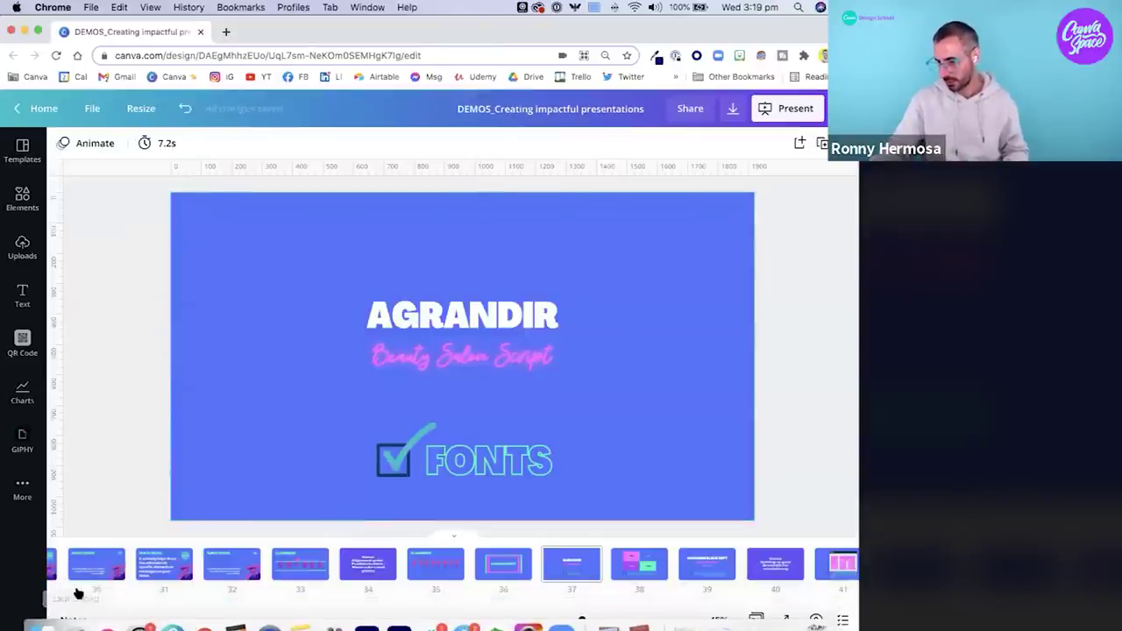
left_click(76, 620)
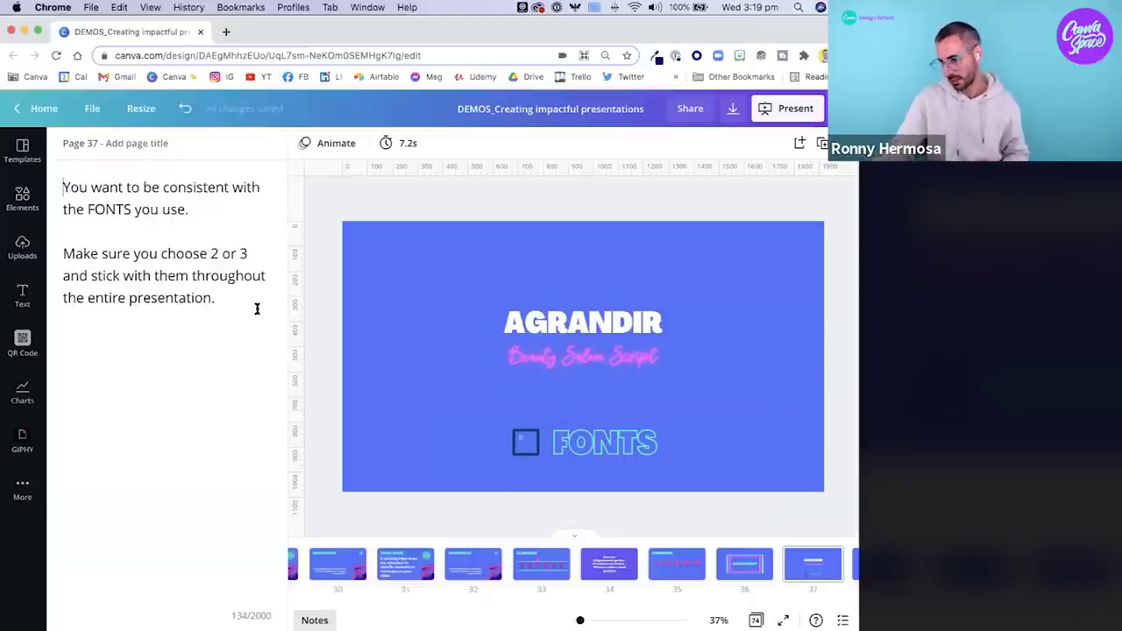
Switch to the full-screen presentation, advance to the "The world is your audience" slide, and return to the editor.
mouse_move(220, 300)
left_mouse_down()
mouse_move(33, 98)
mouse_move(117, 283)
mouse_move(228, 301)
mouse_move(216, 299)
left_mouse_up()
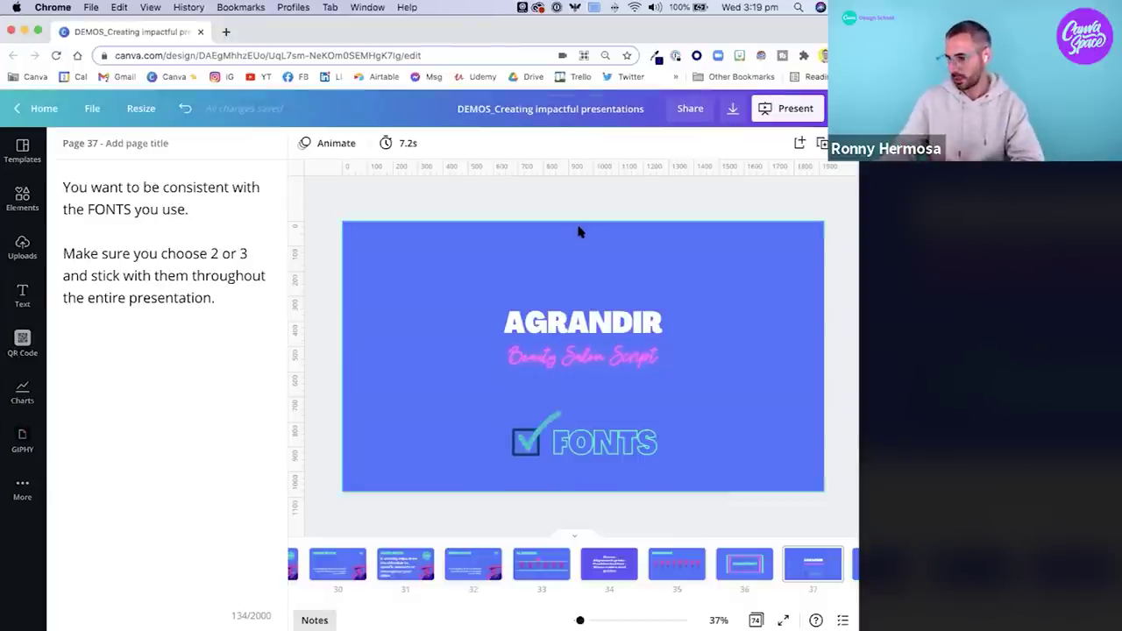
key("ctrl+Up")
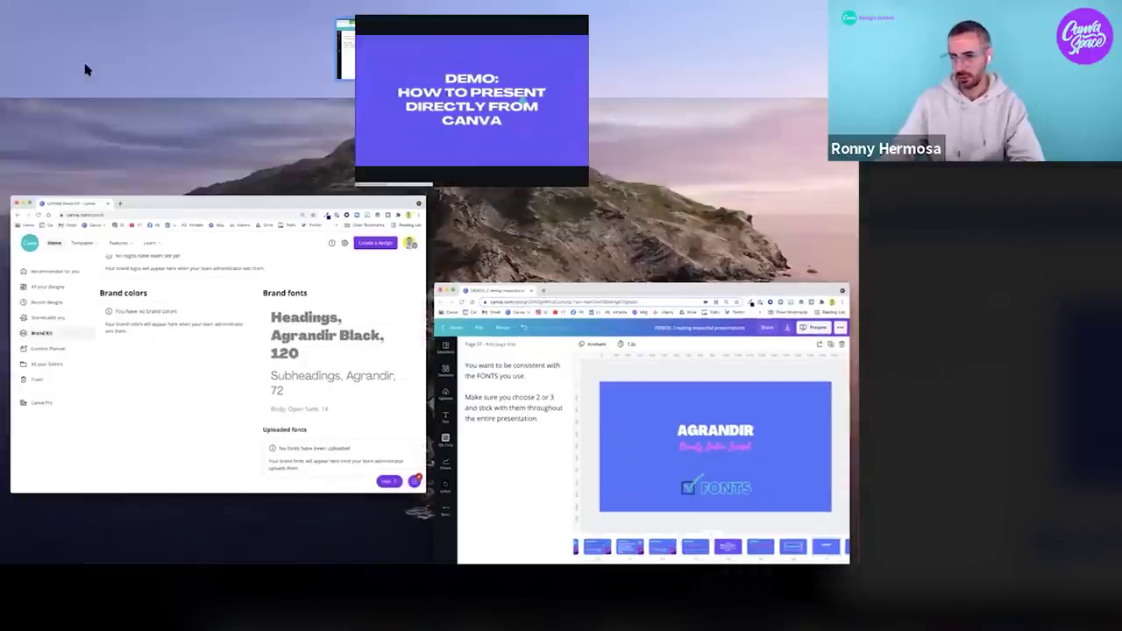
left_click(85, 69)
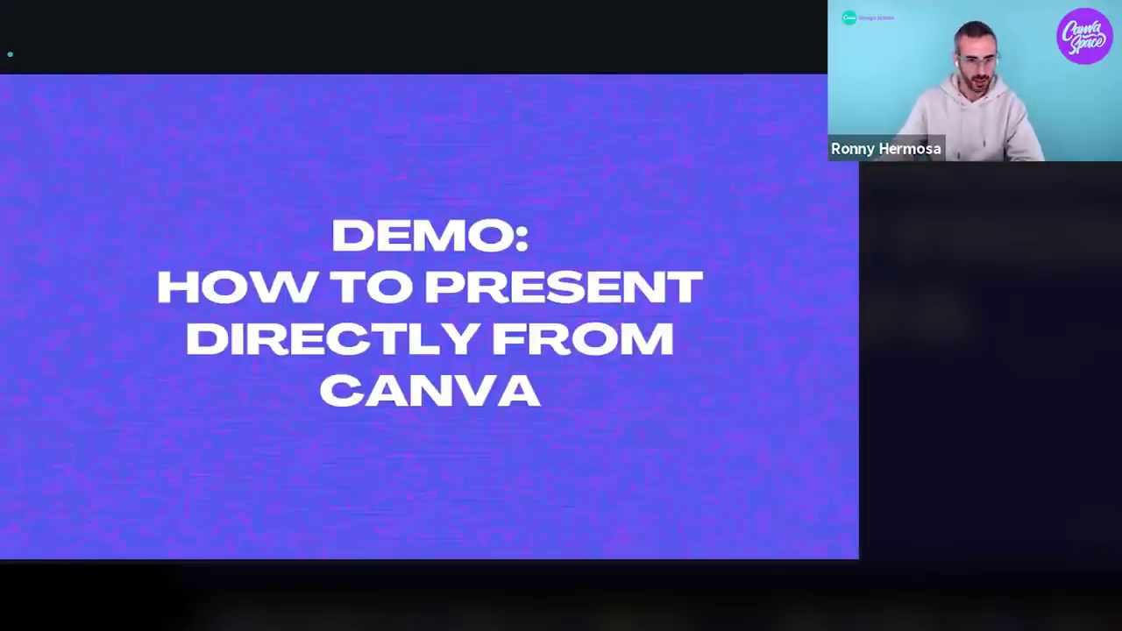
key("Right")
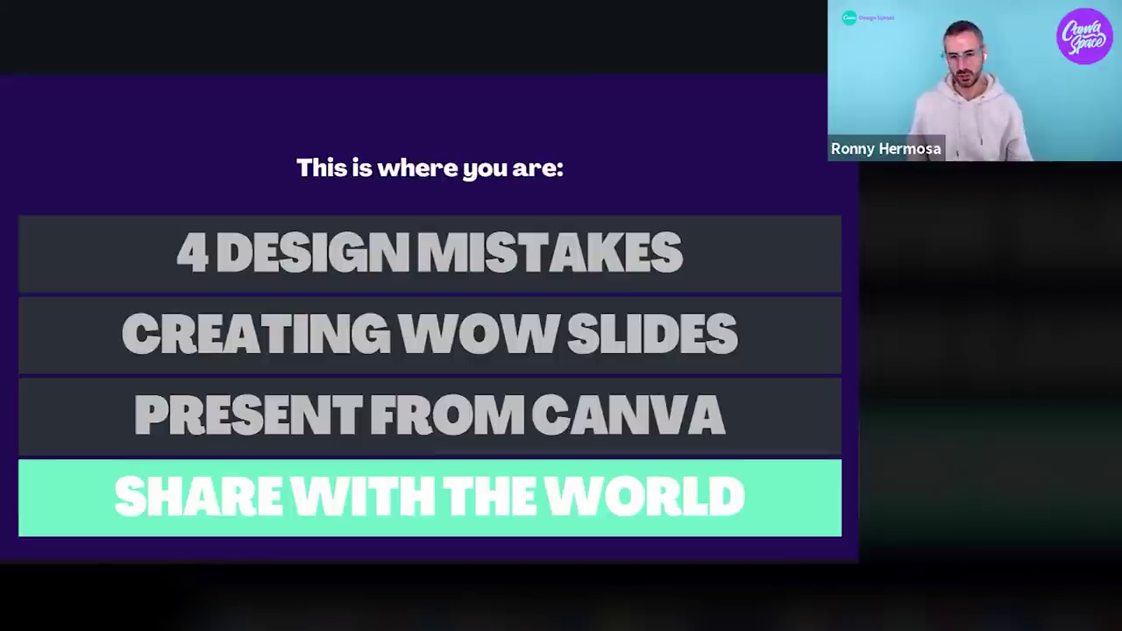
key("Right")
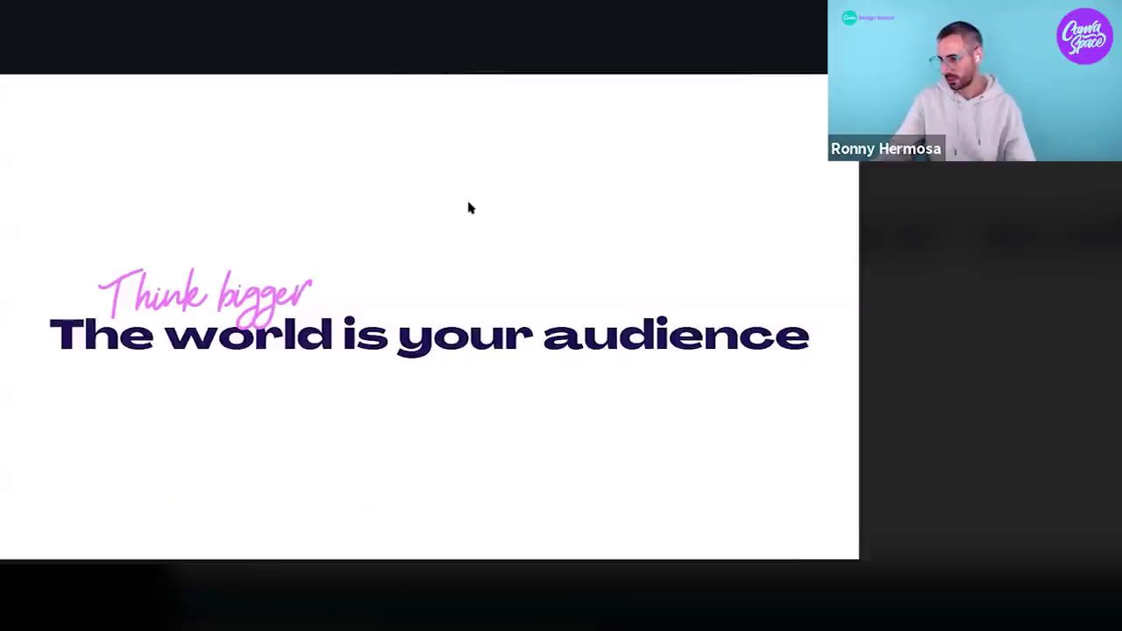
key("Escape")
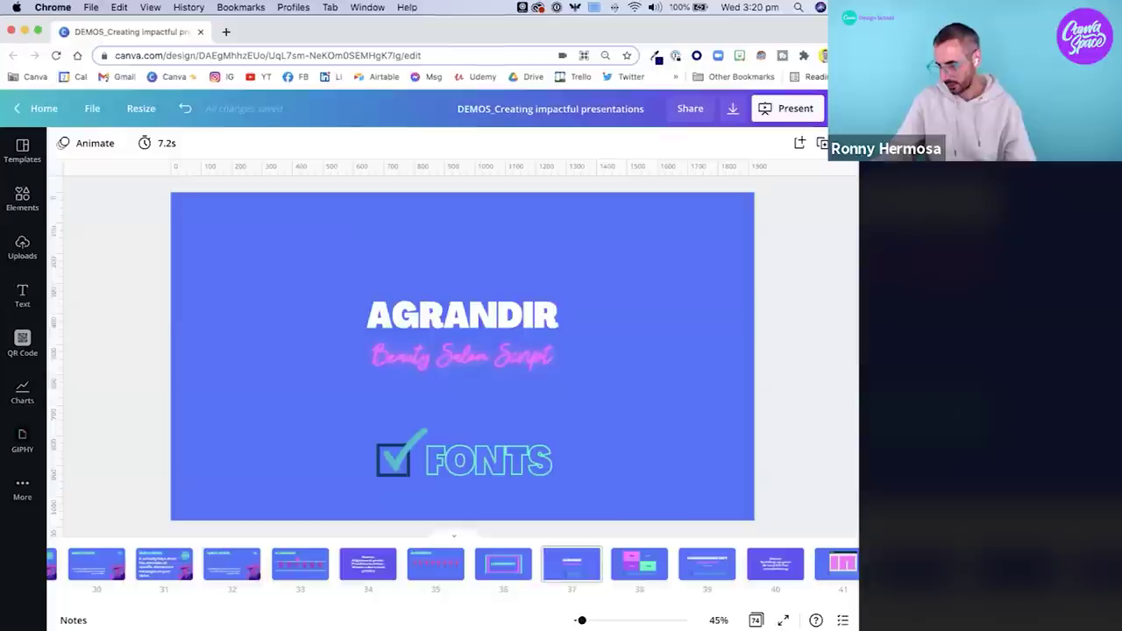
Go to page 39 and open the design as a website in the Scrolling web style.
key("Right")
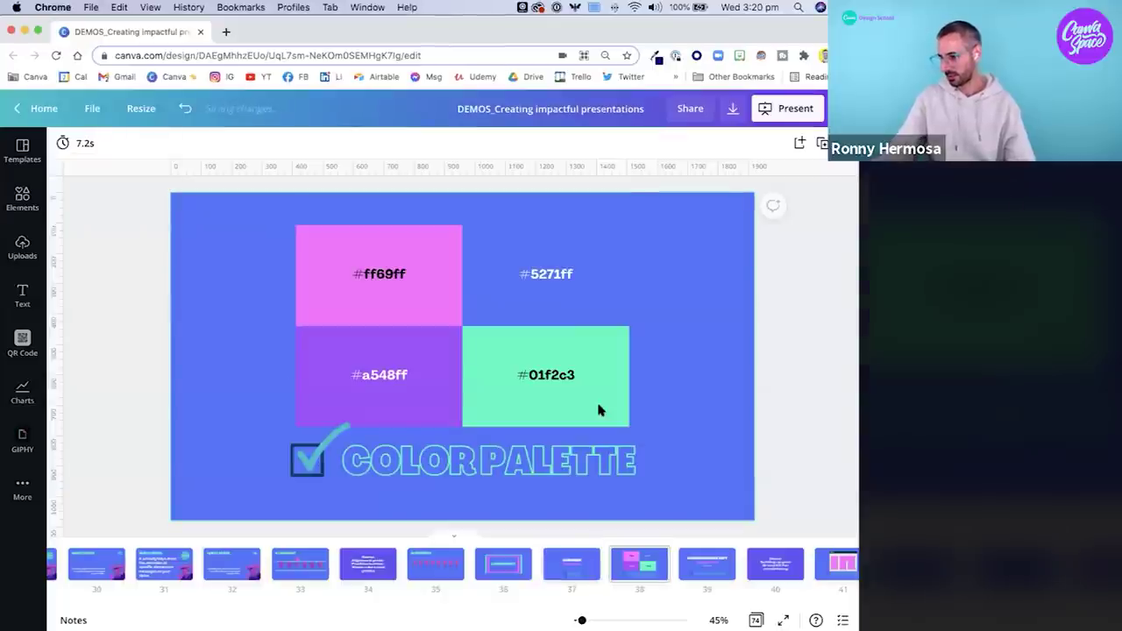
key("Right")
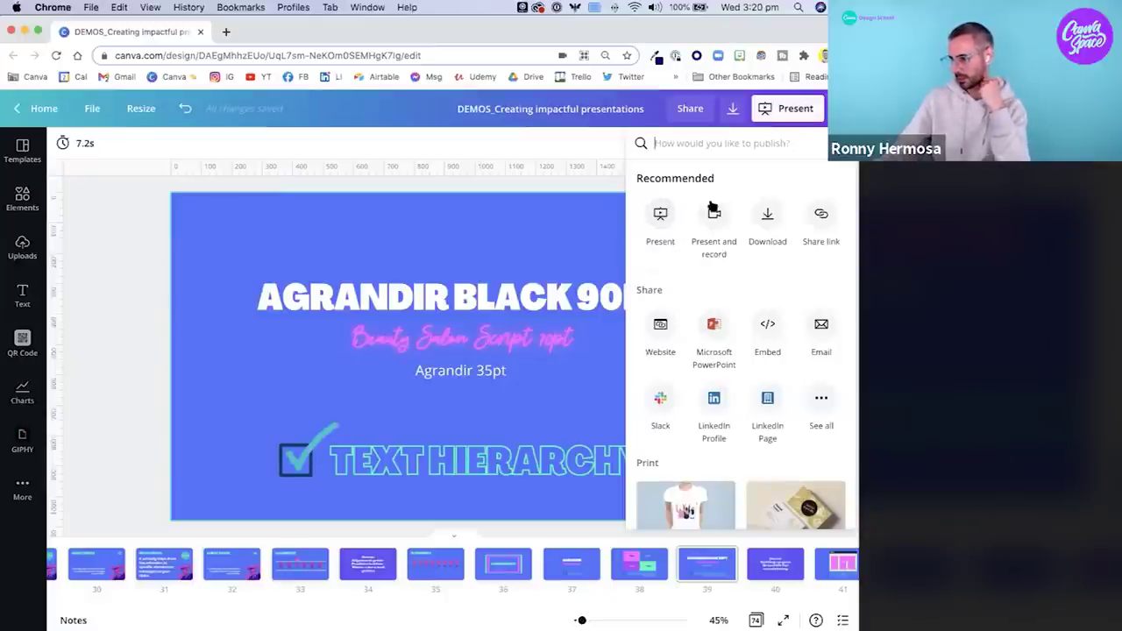
left_click(660, 326)
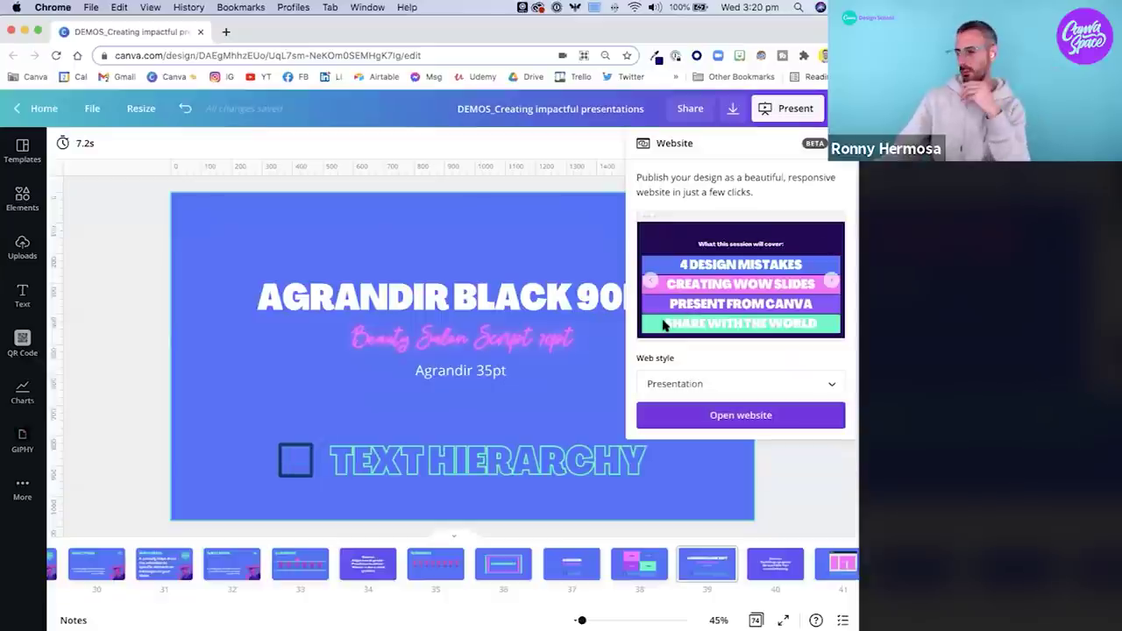
left_click(716, 388)
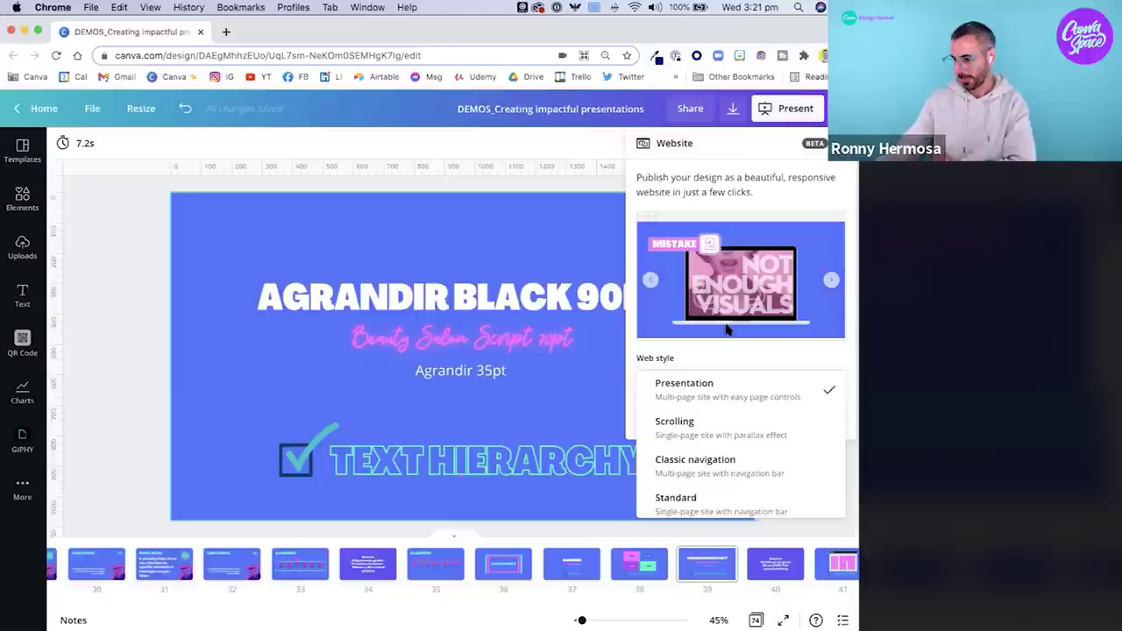
left_click(685, 429)
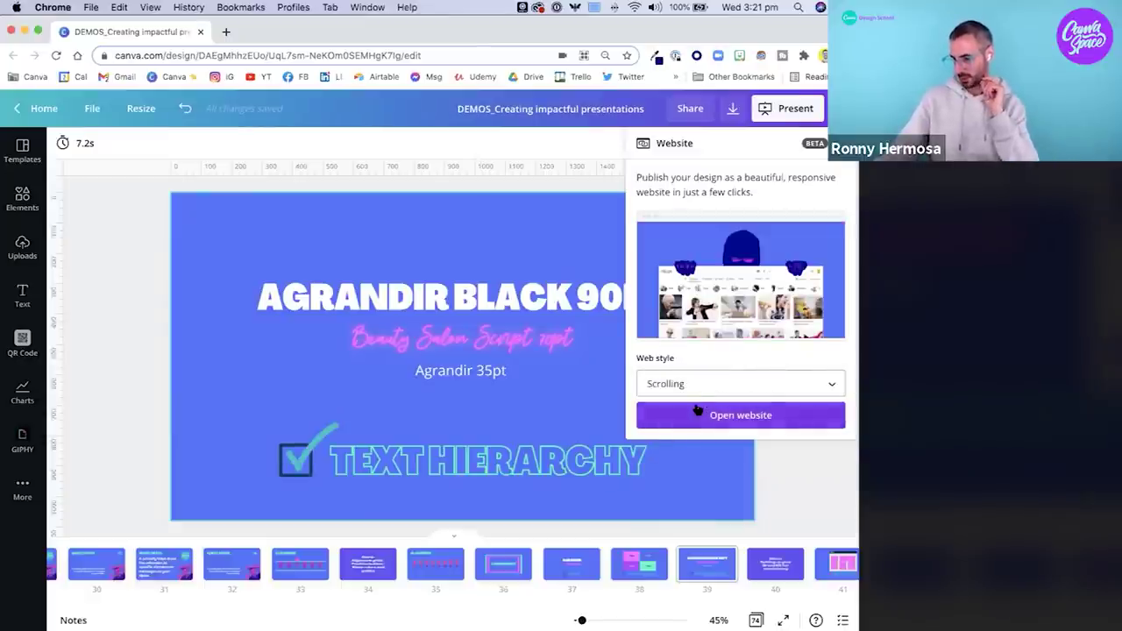
left_click(678, 417)
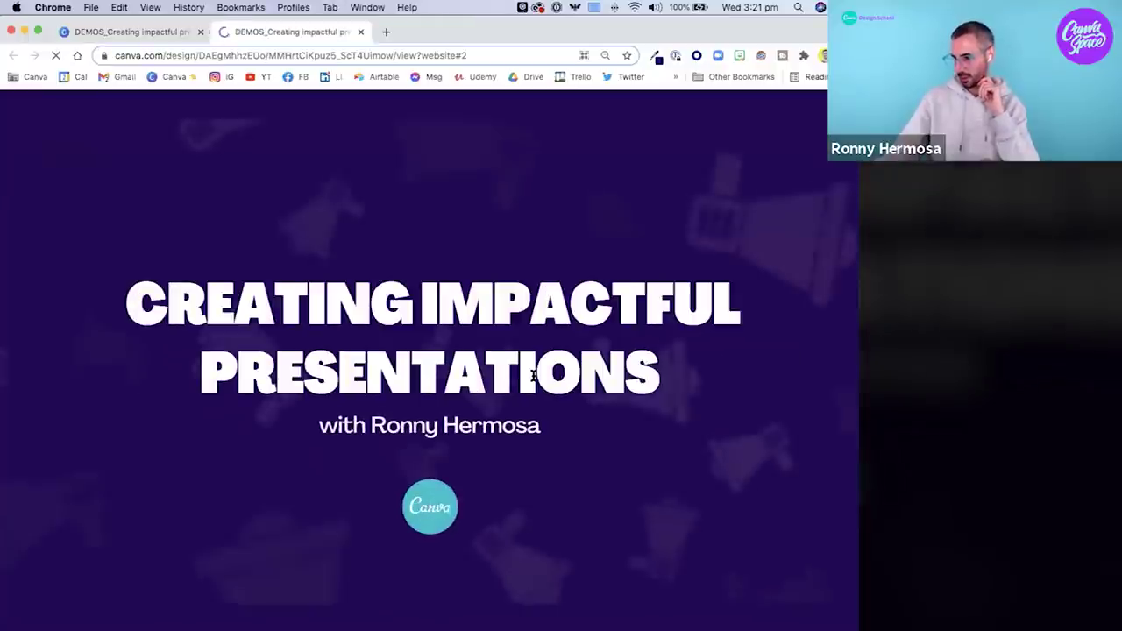
Examine the scrolling website down past the "Demo: Charts - Data visualization" section and return to its opening page.
scroll(533, 377, "down", 5)
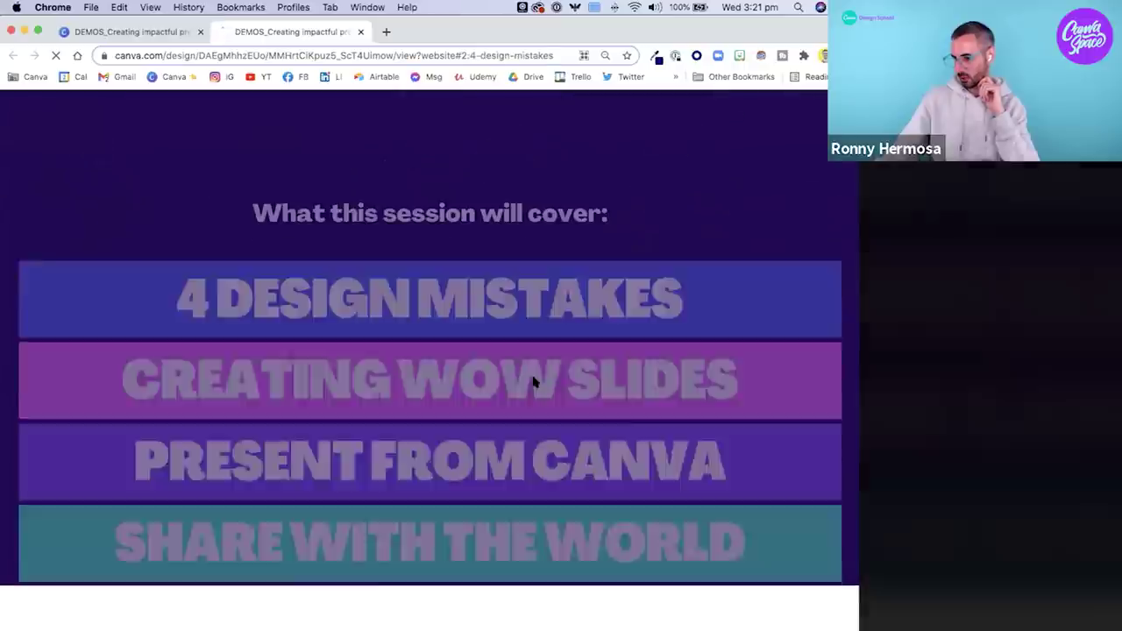
scroll(533, 382, "down", 10)
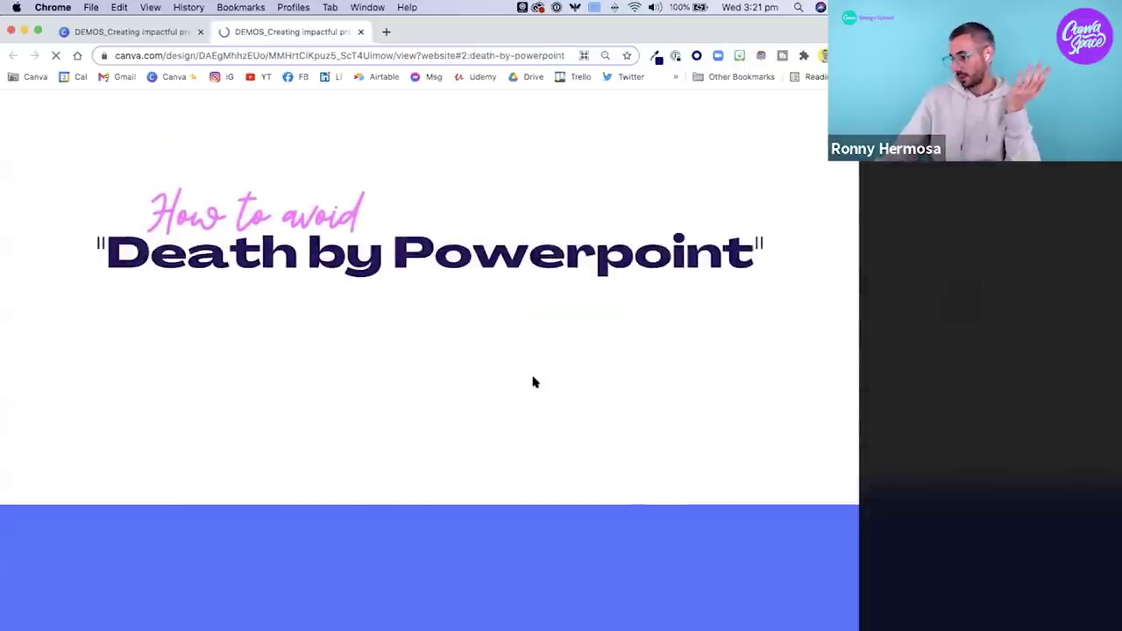
scroll(533, 382, "down", 10)
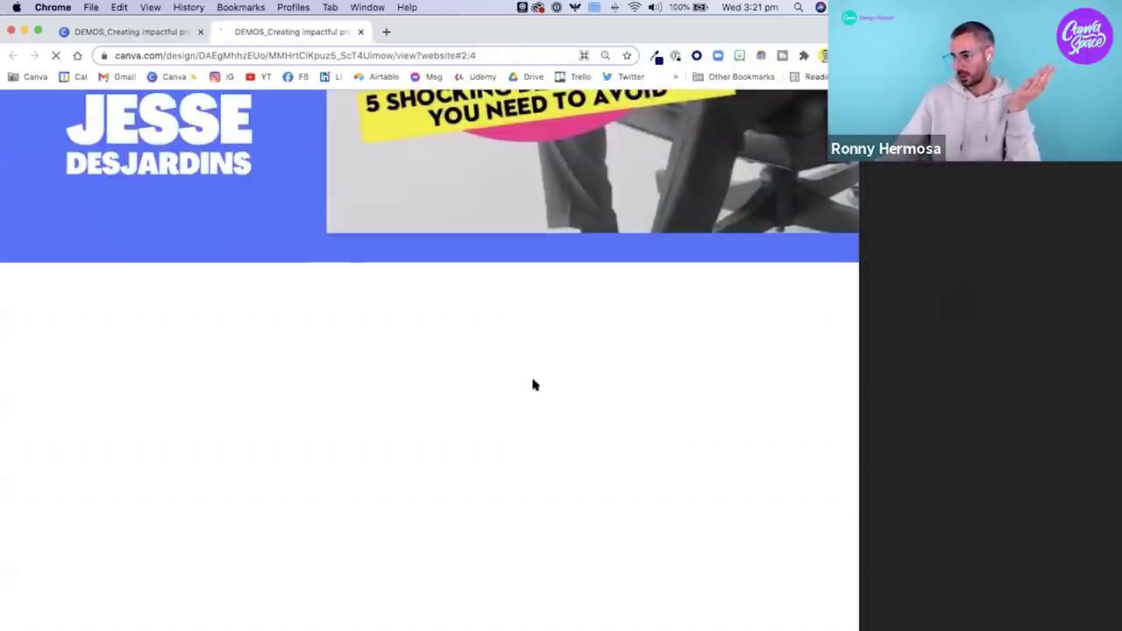
scroll(533, 385, "down", 10)
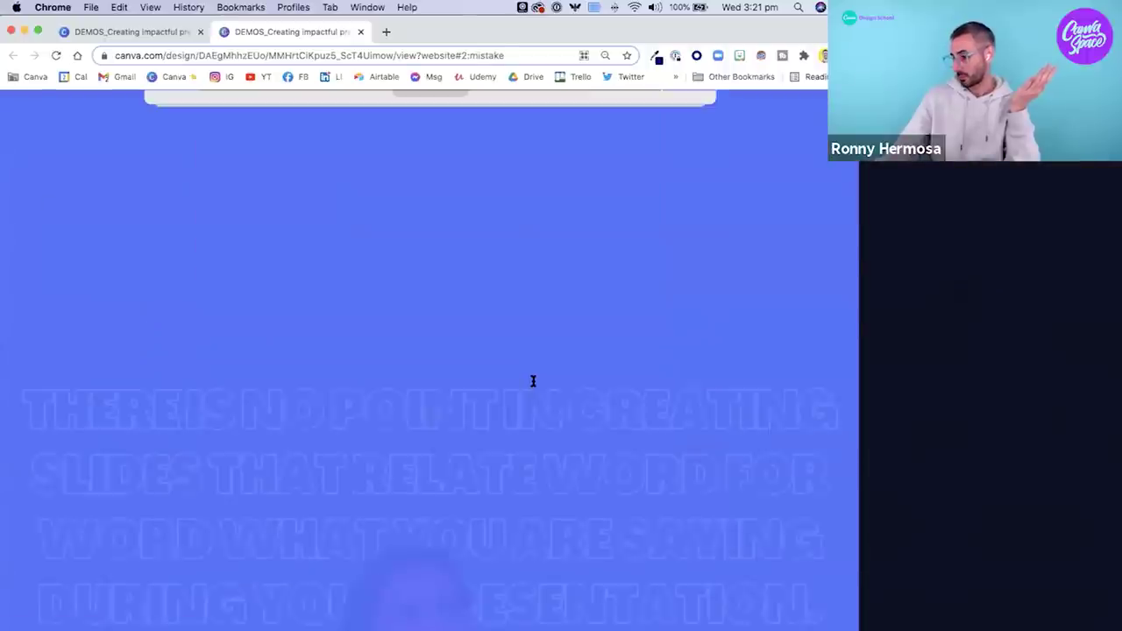
scroll(533, 383, "down", 10)
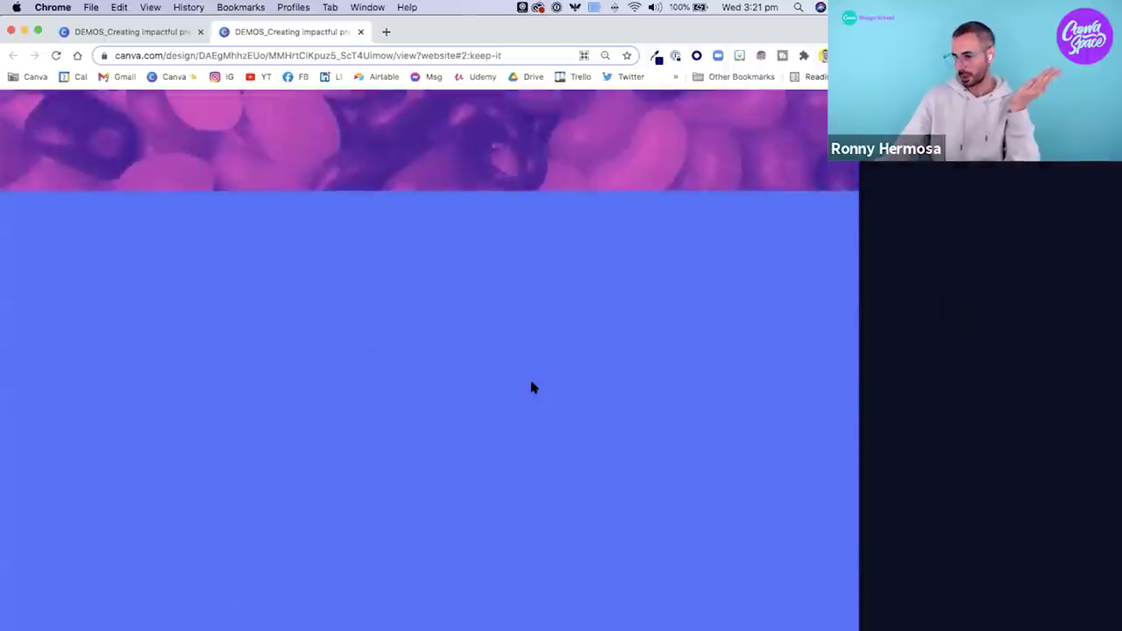
scroll(530, 386, "down", 10)
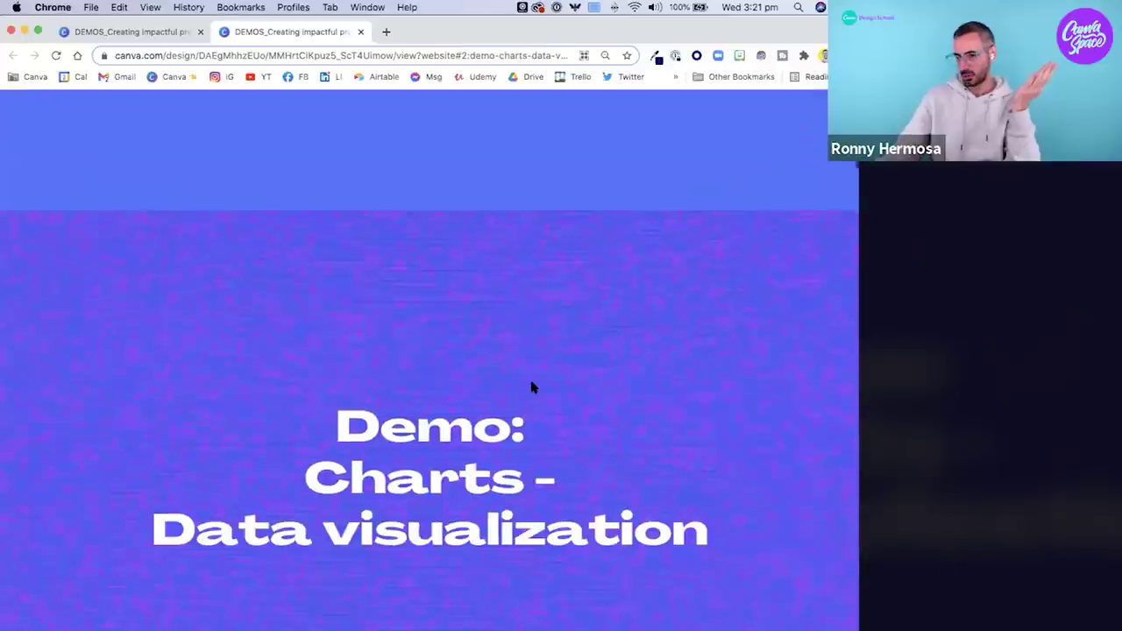
scroll(531, 386, "down", 8)
scroll(530, 383, "up", 6)
key("Home")
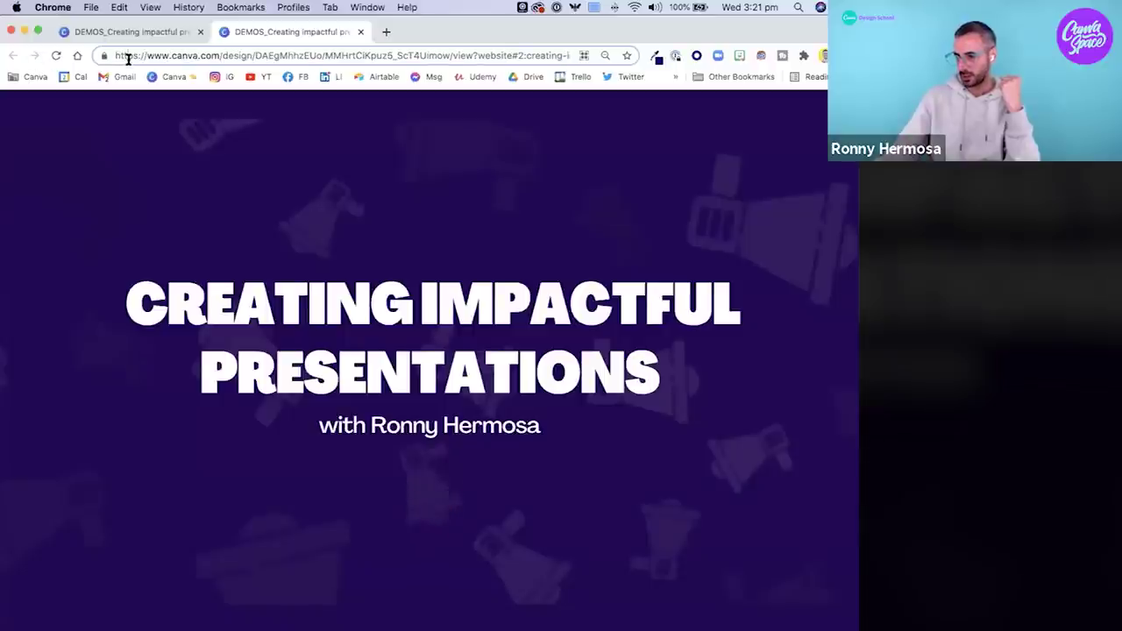
Copy the website's address and go to page 40 of the design in the editor.
left_click(127, 57)
key("super+c")
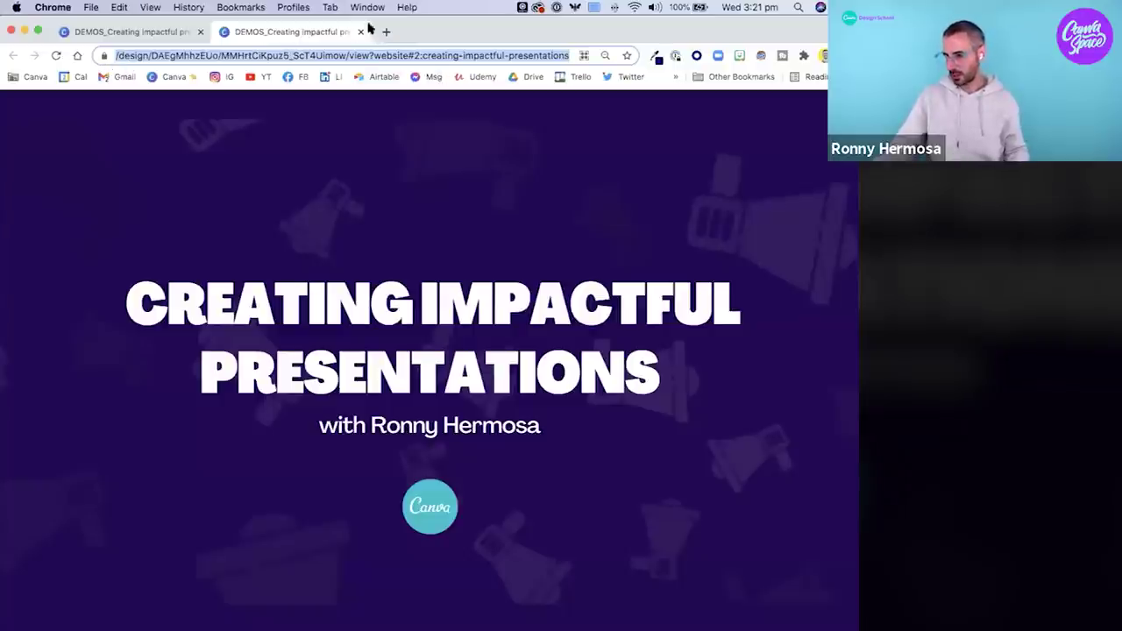
left_click(82, 32)
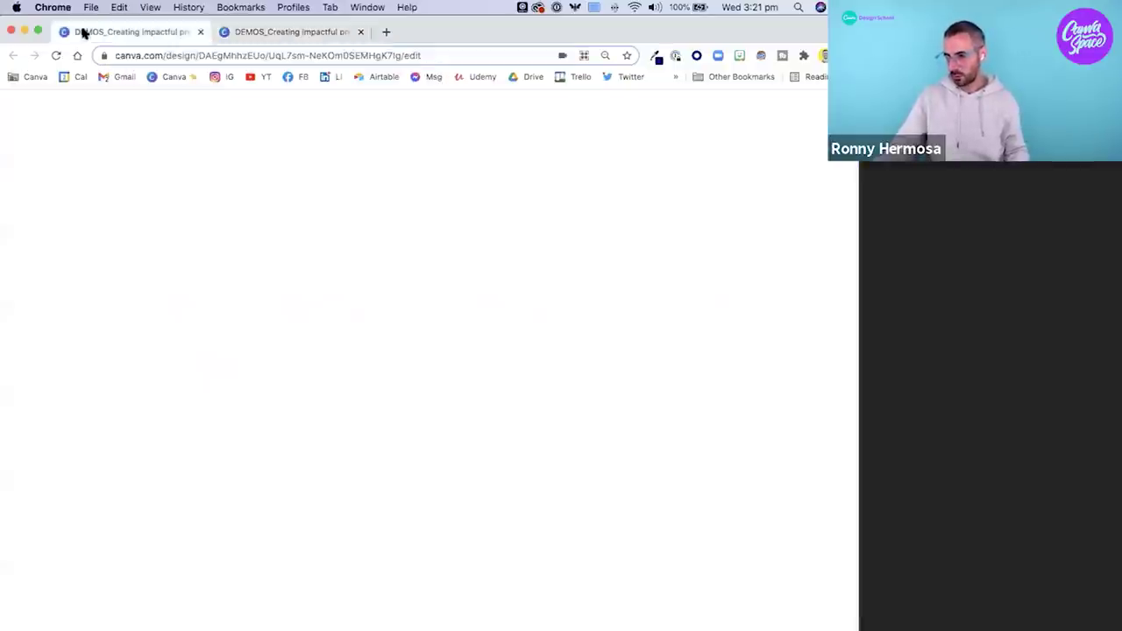
left_click(250, 514)
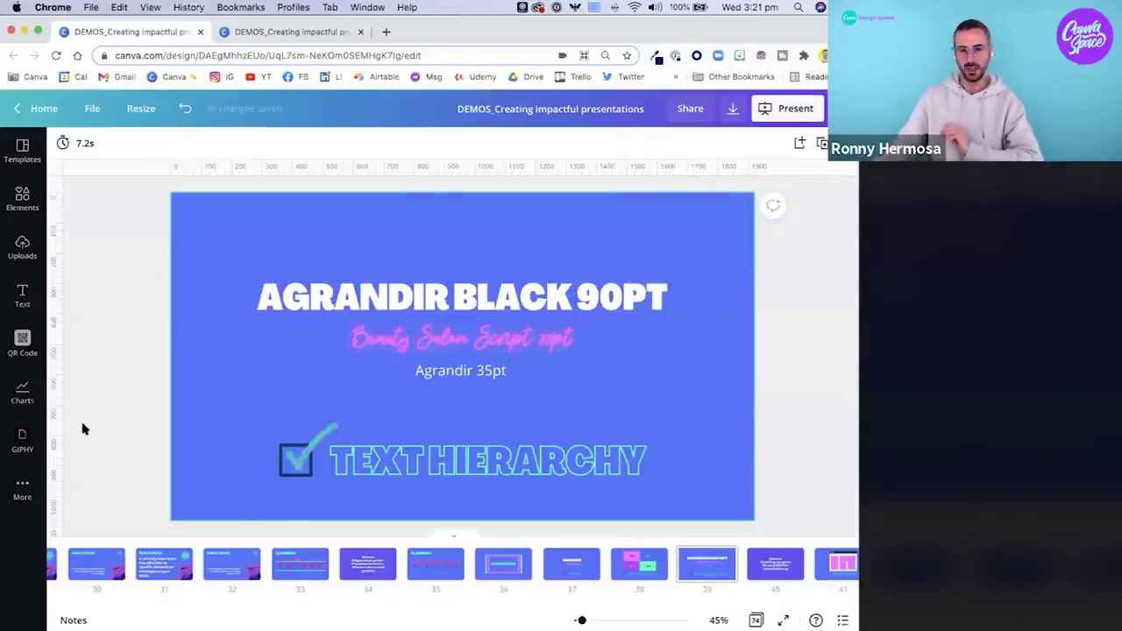
key("Down")
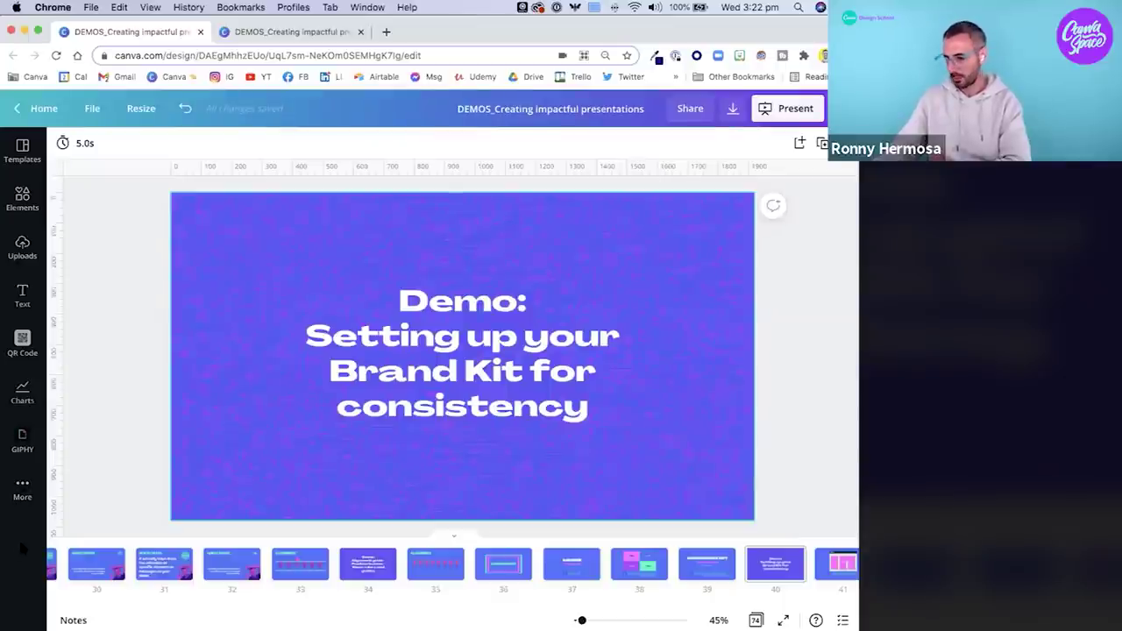
Open the QR Code app from the Canva apps and integrations.
left_click(27, 520)
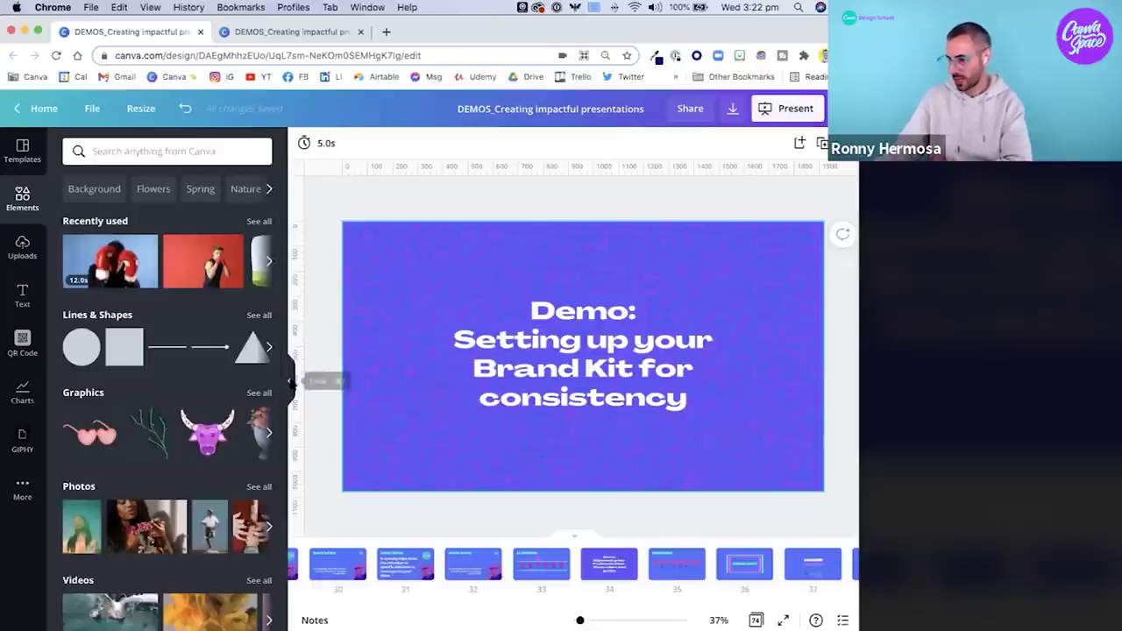
left_click(293, 383)
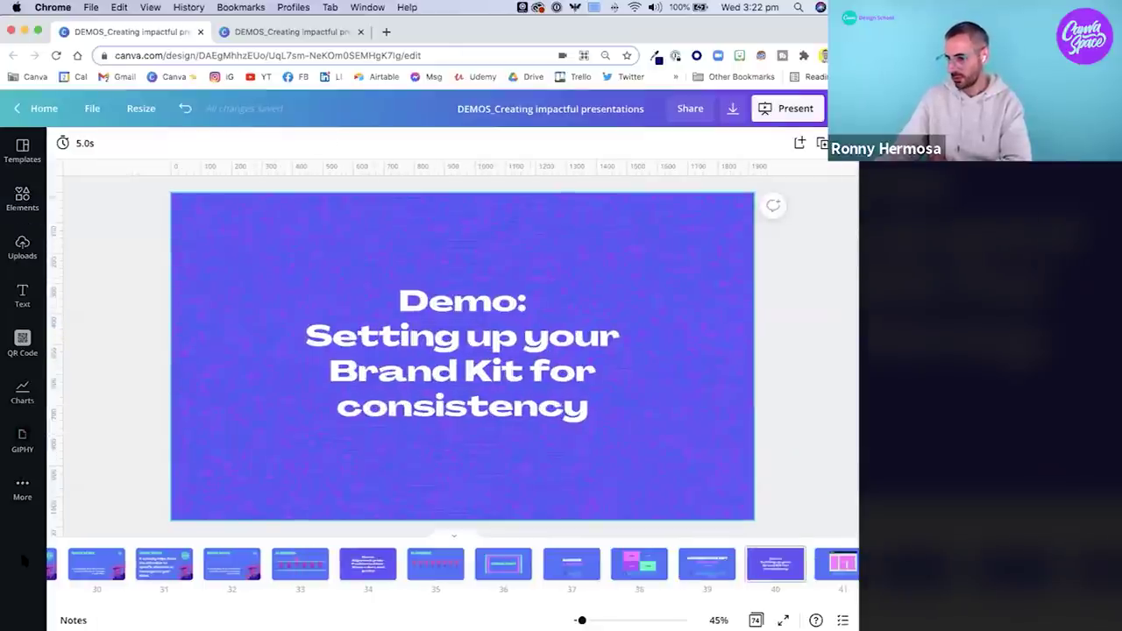
left_click(22, 198)
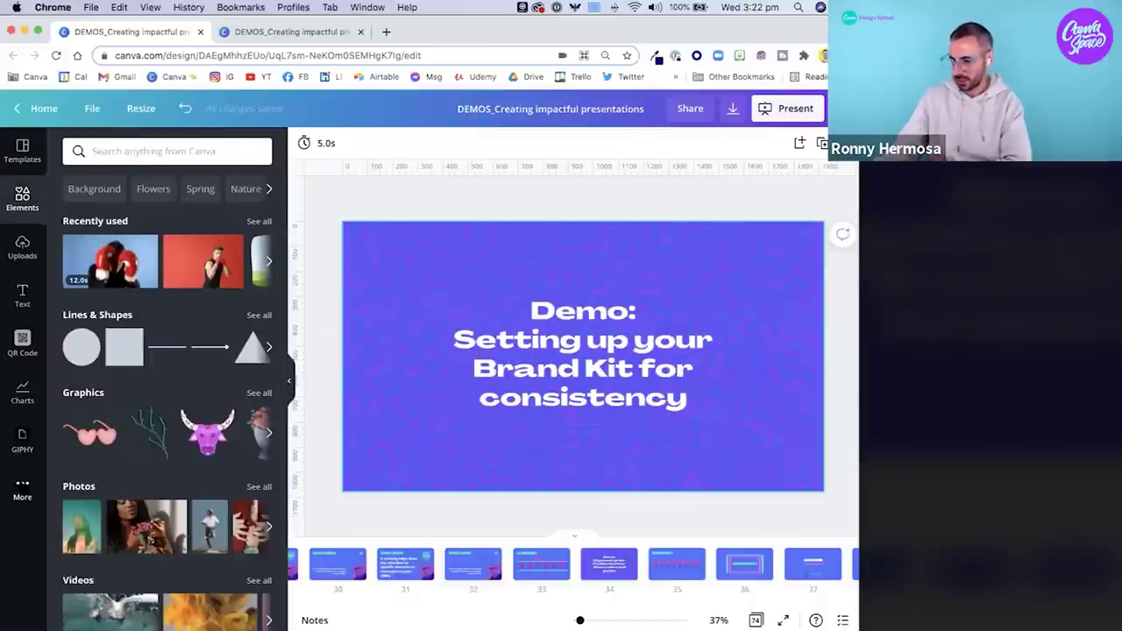
left_click(22, 490)
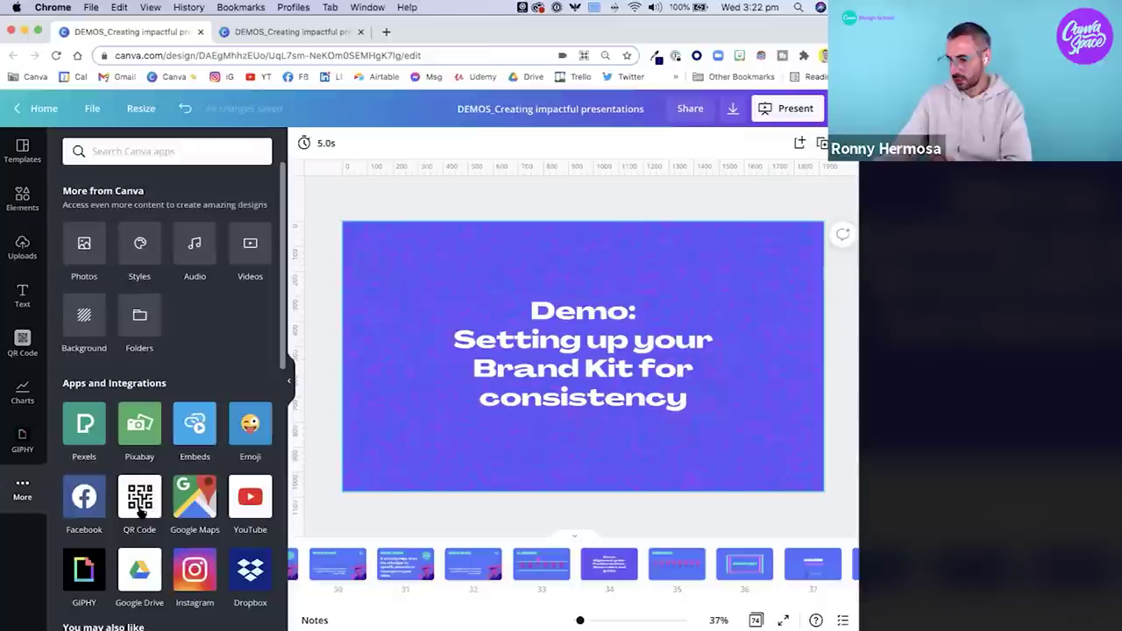
left_click(138, 501)
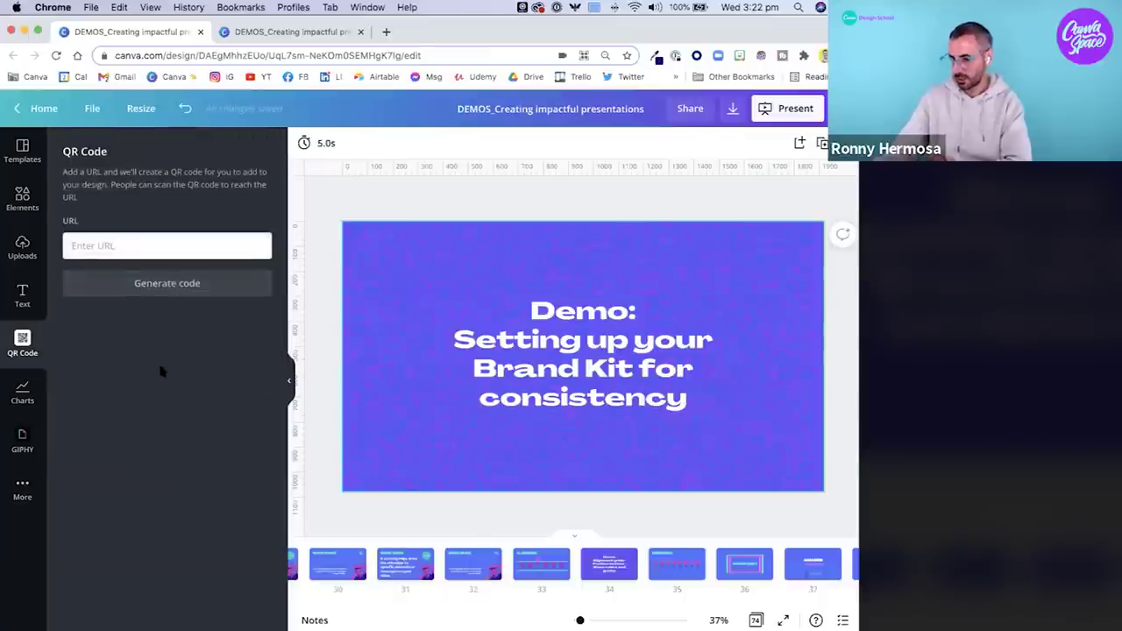
Generate a QR code from the copied website address, move it to the slide's upper-right corner and shrink it.
left_click(175, 248)
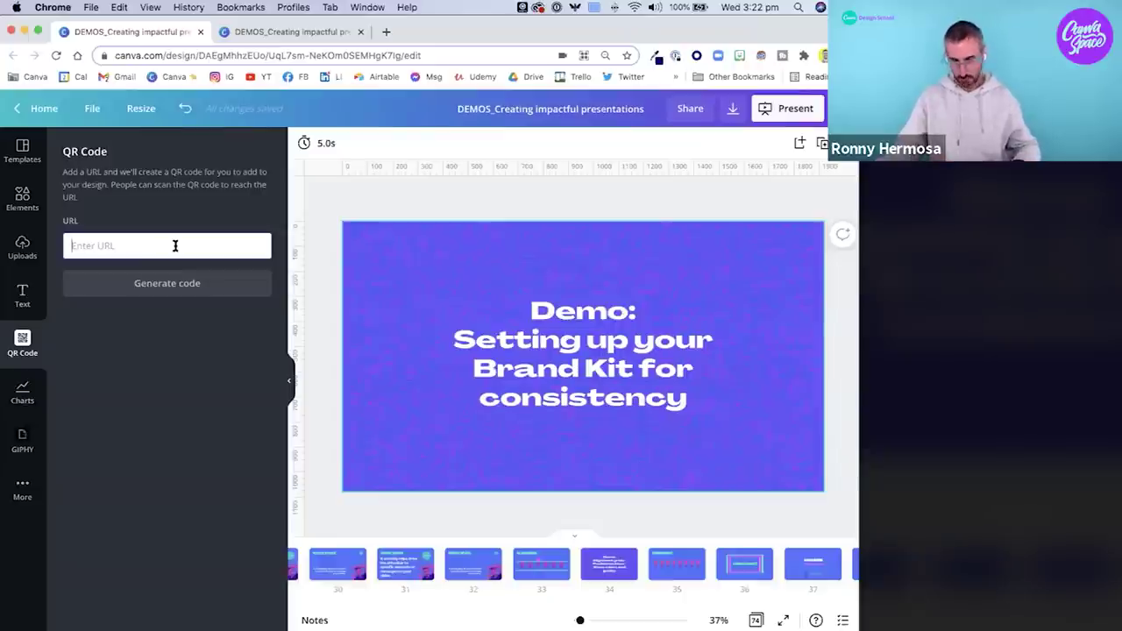
key("super+v")
left_click(175, 288)
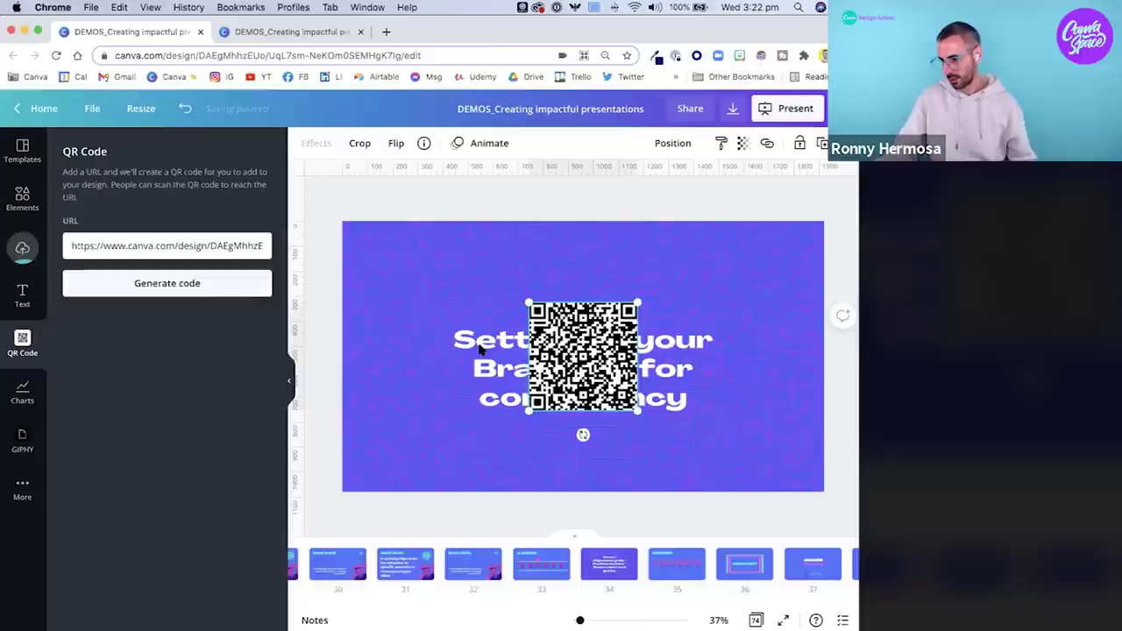
left_click_drag(622, 324, 777, 261)
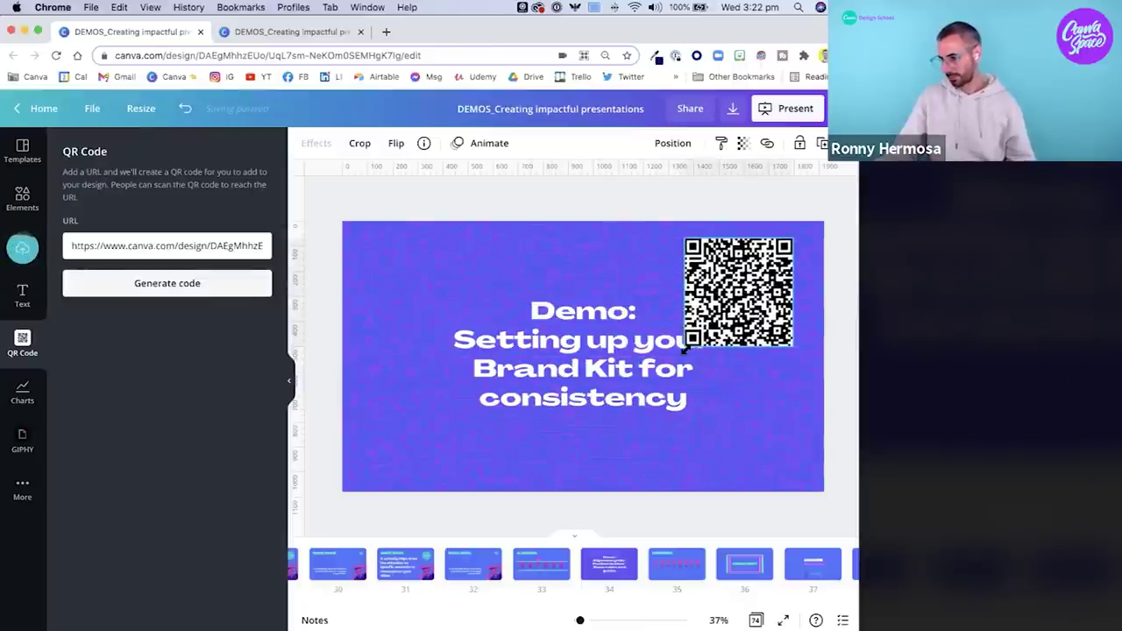
left_click_drag(685, 345, 711, 319)
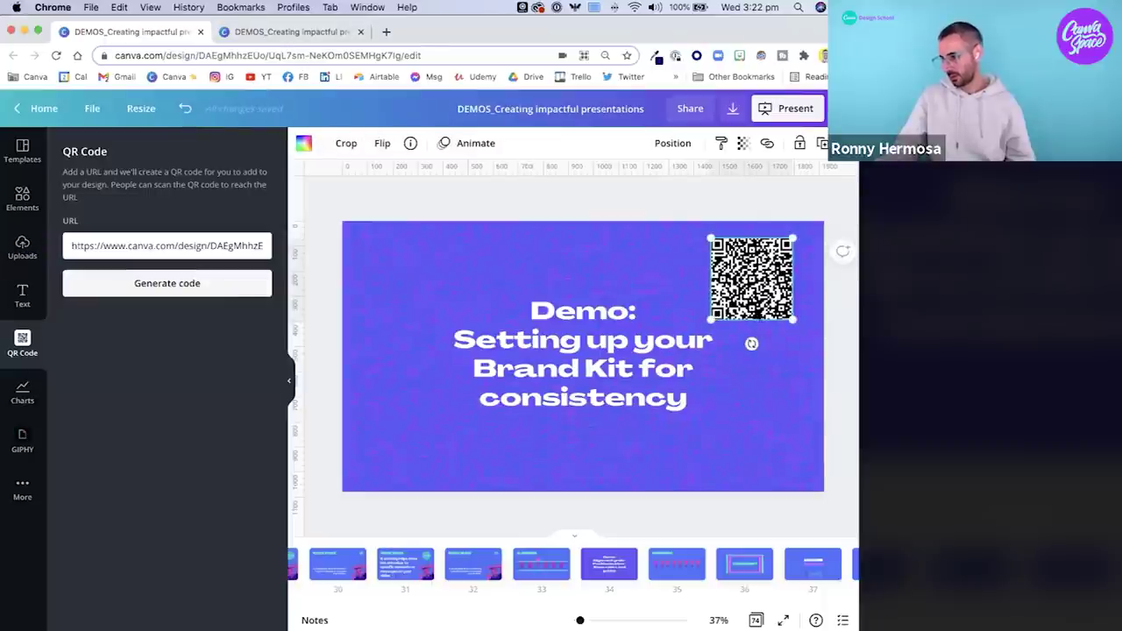
Review the opening sections of the published website and return to the design editor.
left_click(292, 32)
scroll(490, 391, "down", 15)
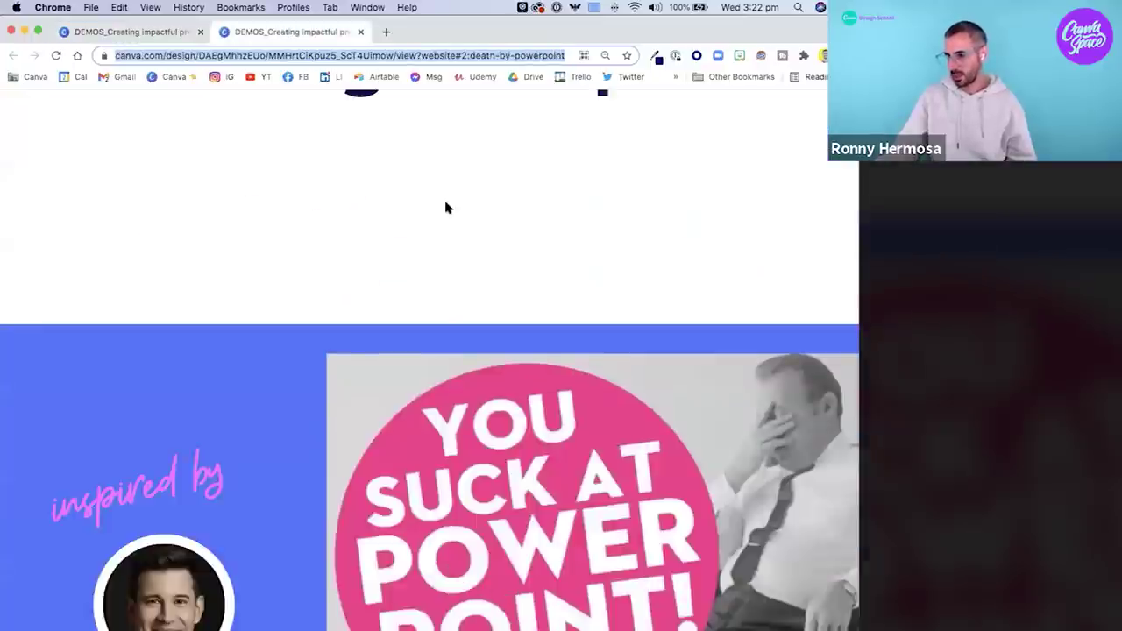
scroll(446, 208, "up", 5)
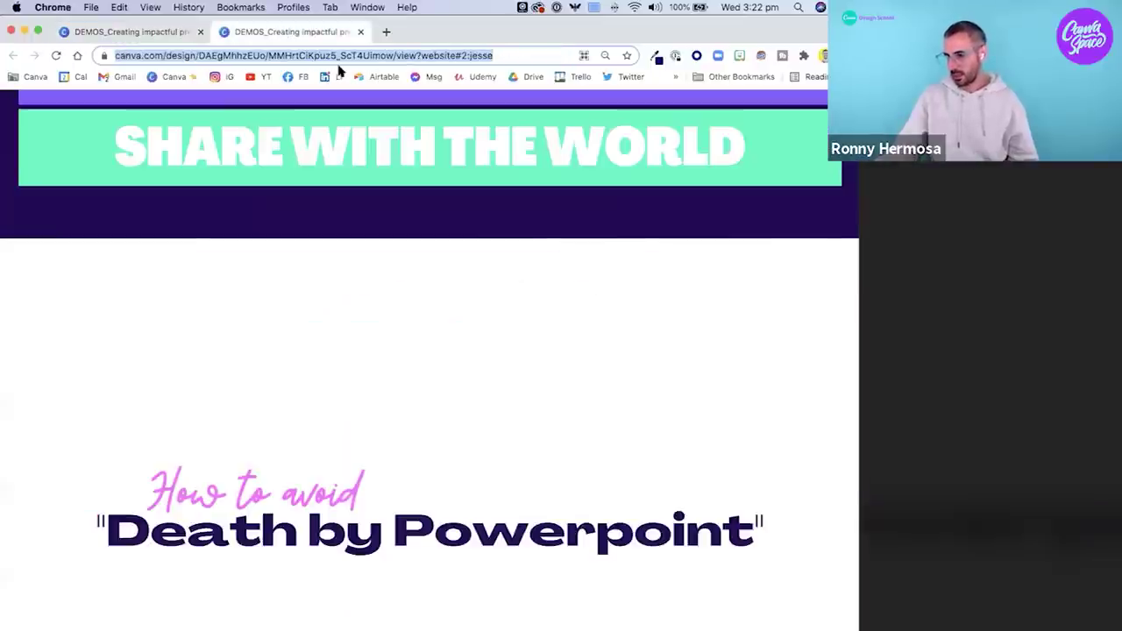
left_click(75, 33)
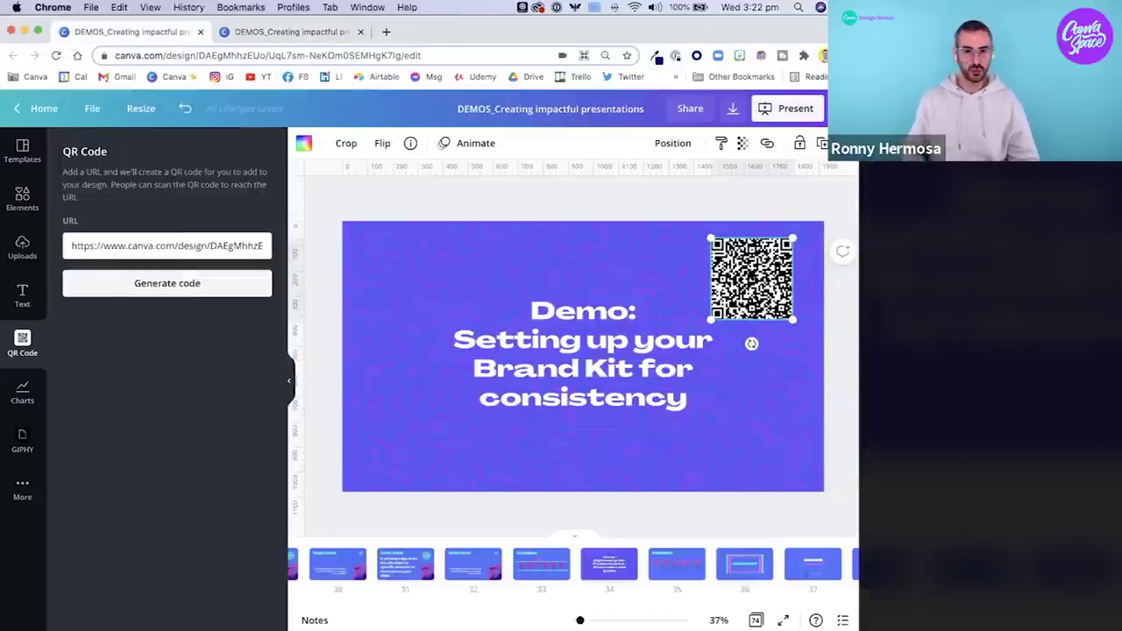
Delete the QR code from the Brand Kit demo slide.
key("Delete")
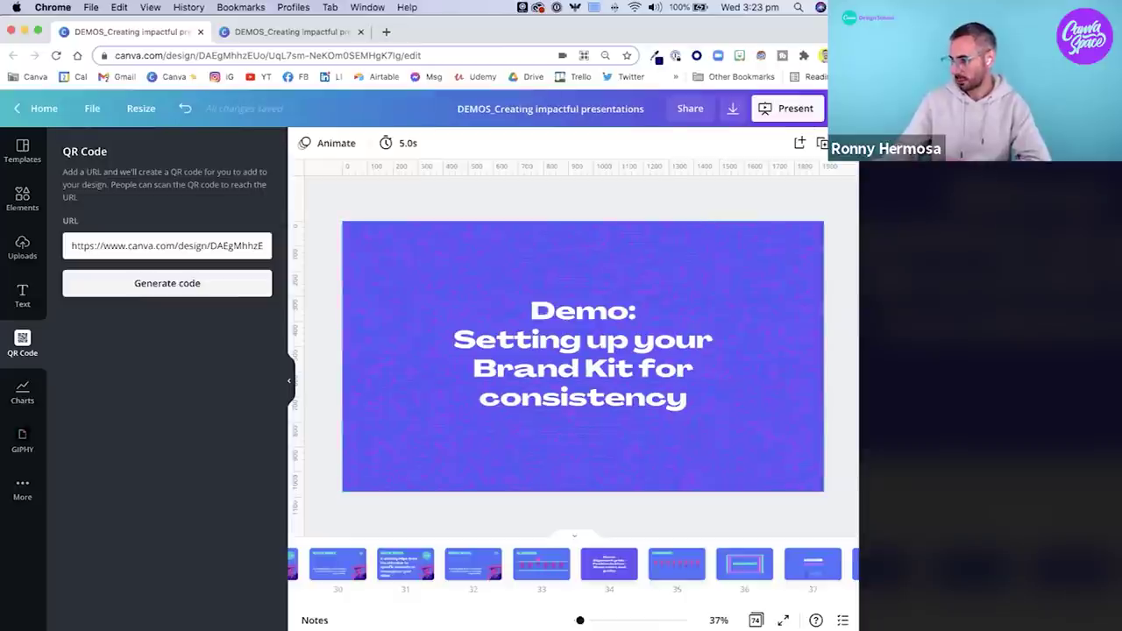
Review the web styles offered for publishing the design as a website, keep Scrolling, and close the publishing options.
left_click(843, 107)
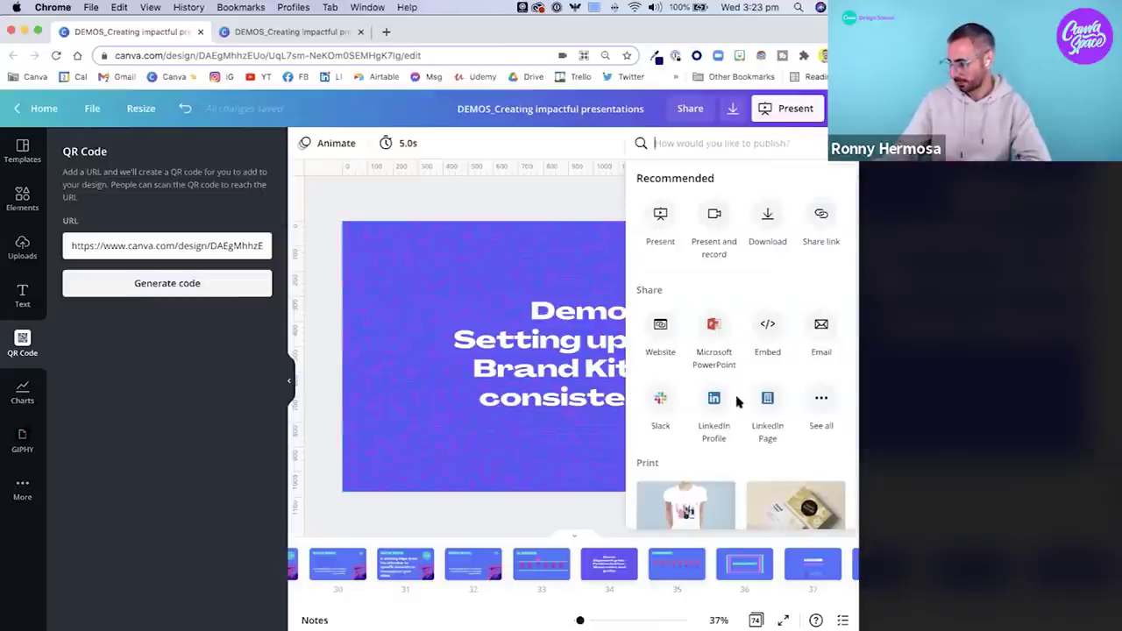
left_click(660, 326)
left_click(668, 393)
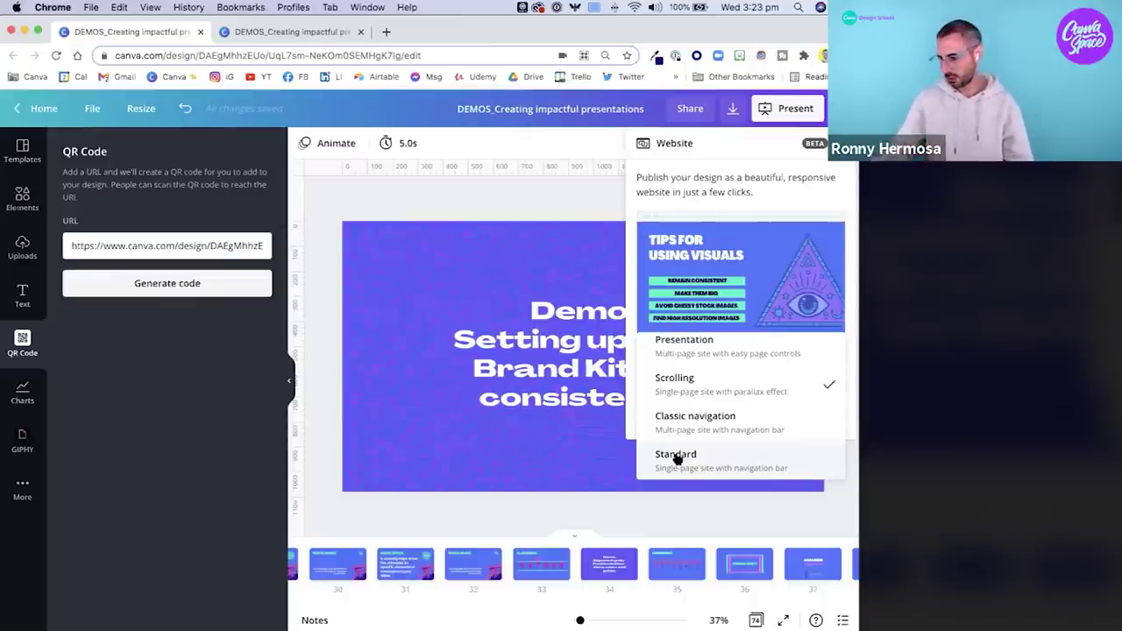
scroll(704, 356, "up", 1)
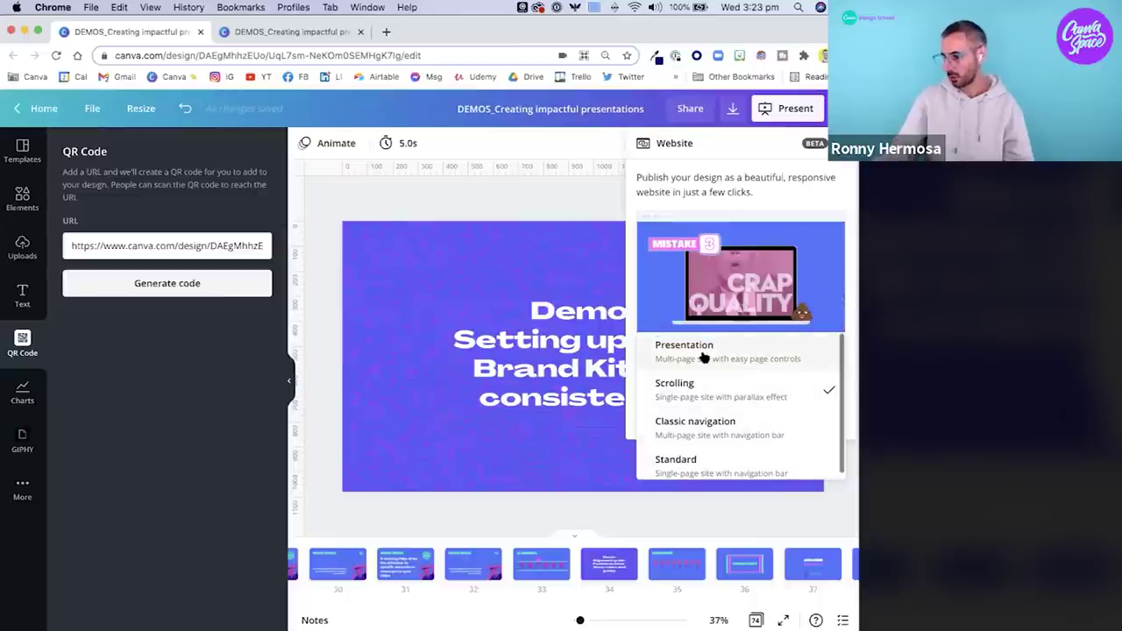
left_click(537, 196)
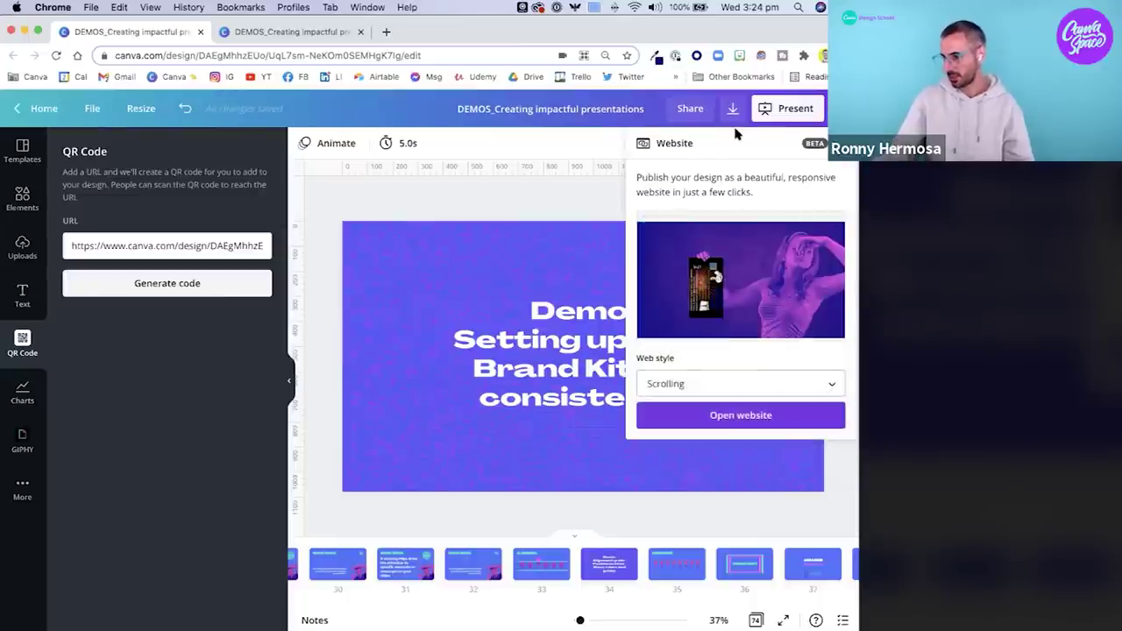
key("Escape")
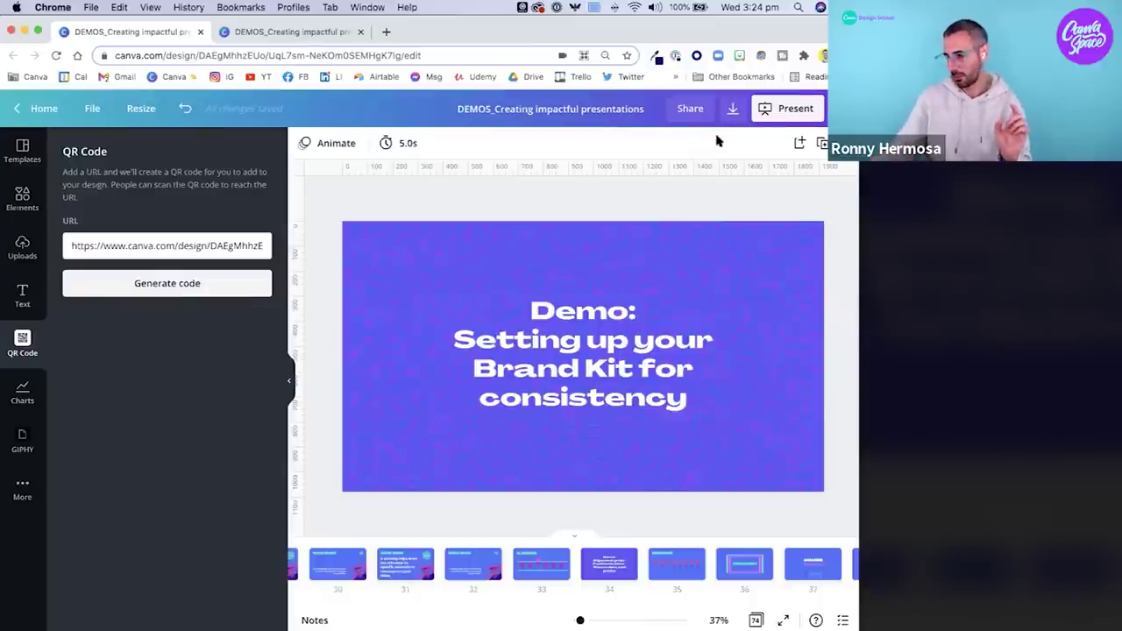
Switch to the full-screen presentation in the other Google Chrome space and advance to the Q&A slide.
left_click(503, 350)
key("ctrl+Up")
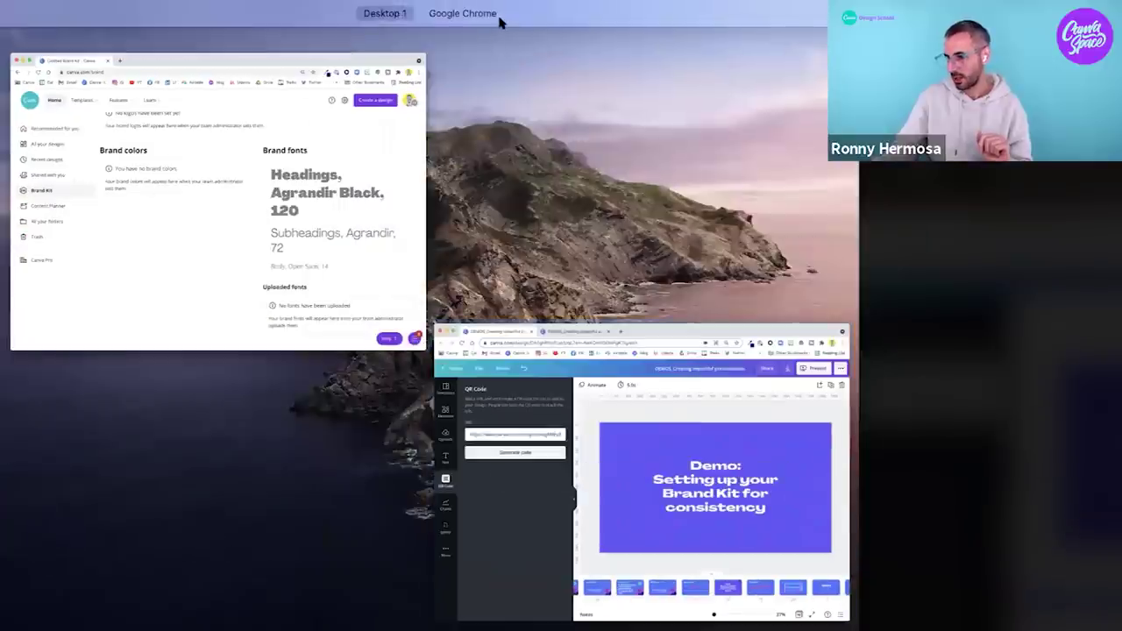
left_click(496, 26)
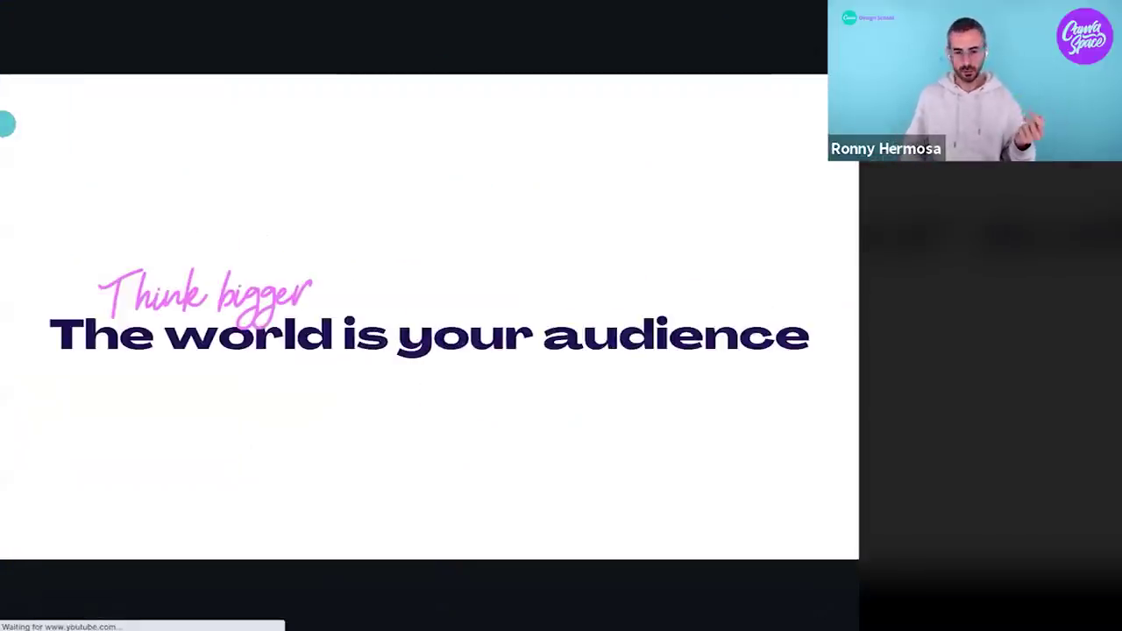
key("Right")
key("Right")
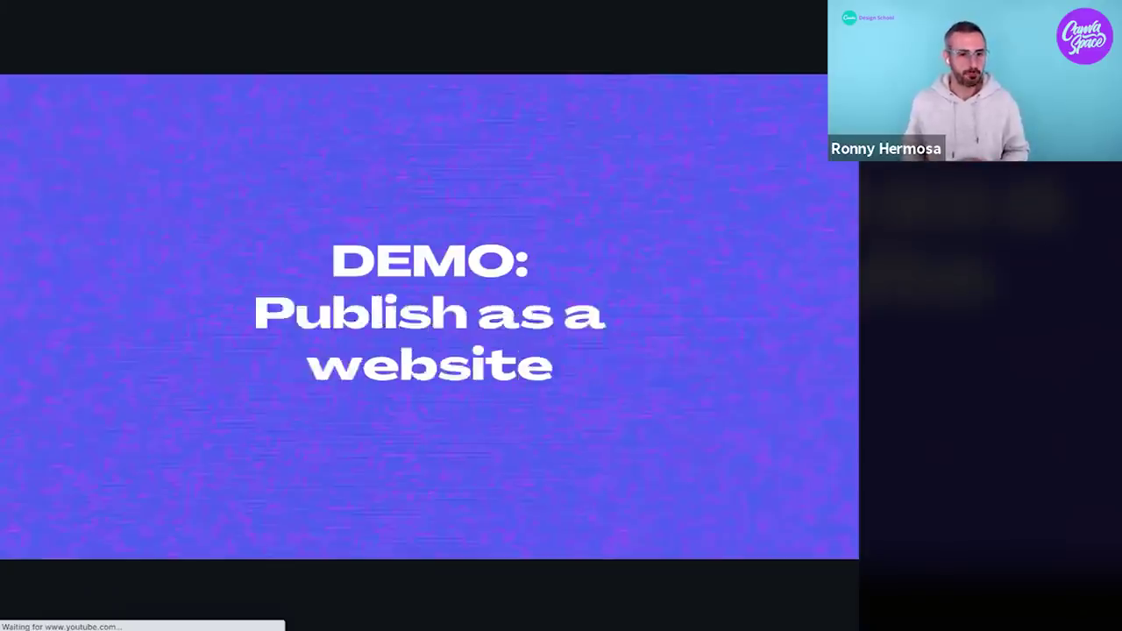
key("Right")
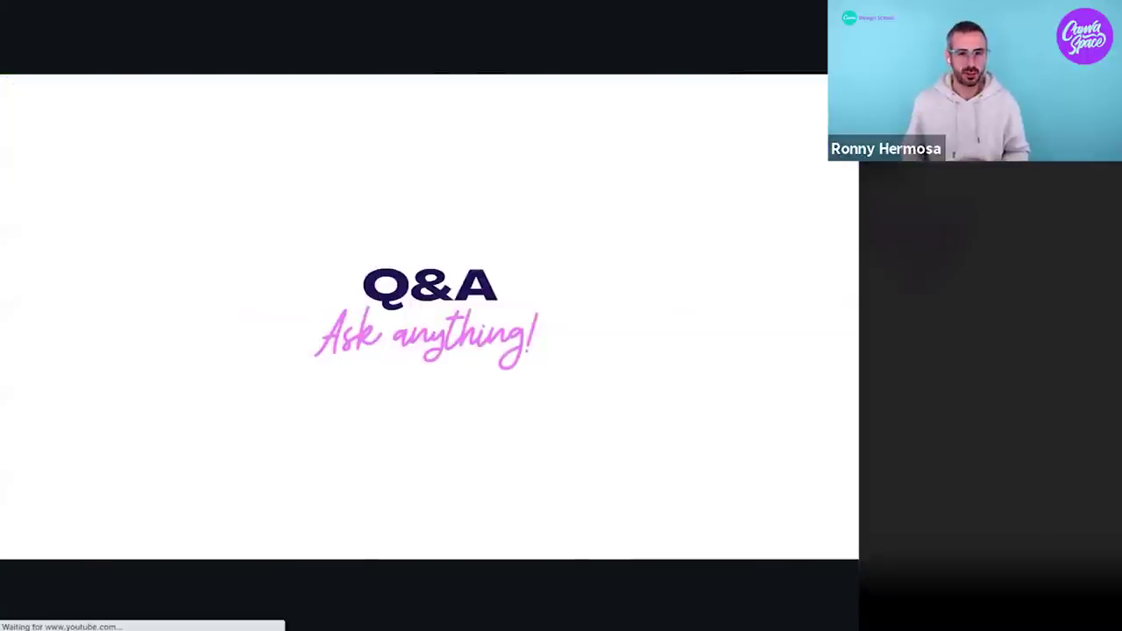